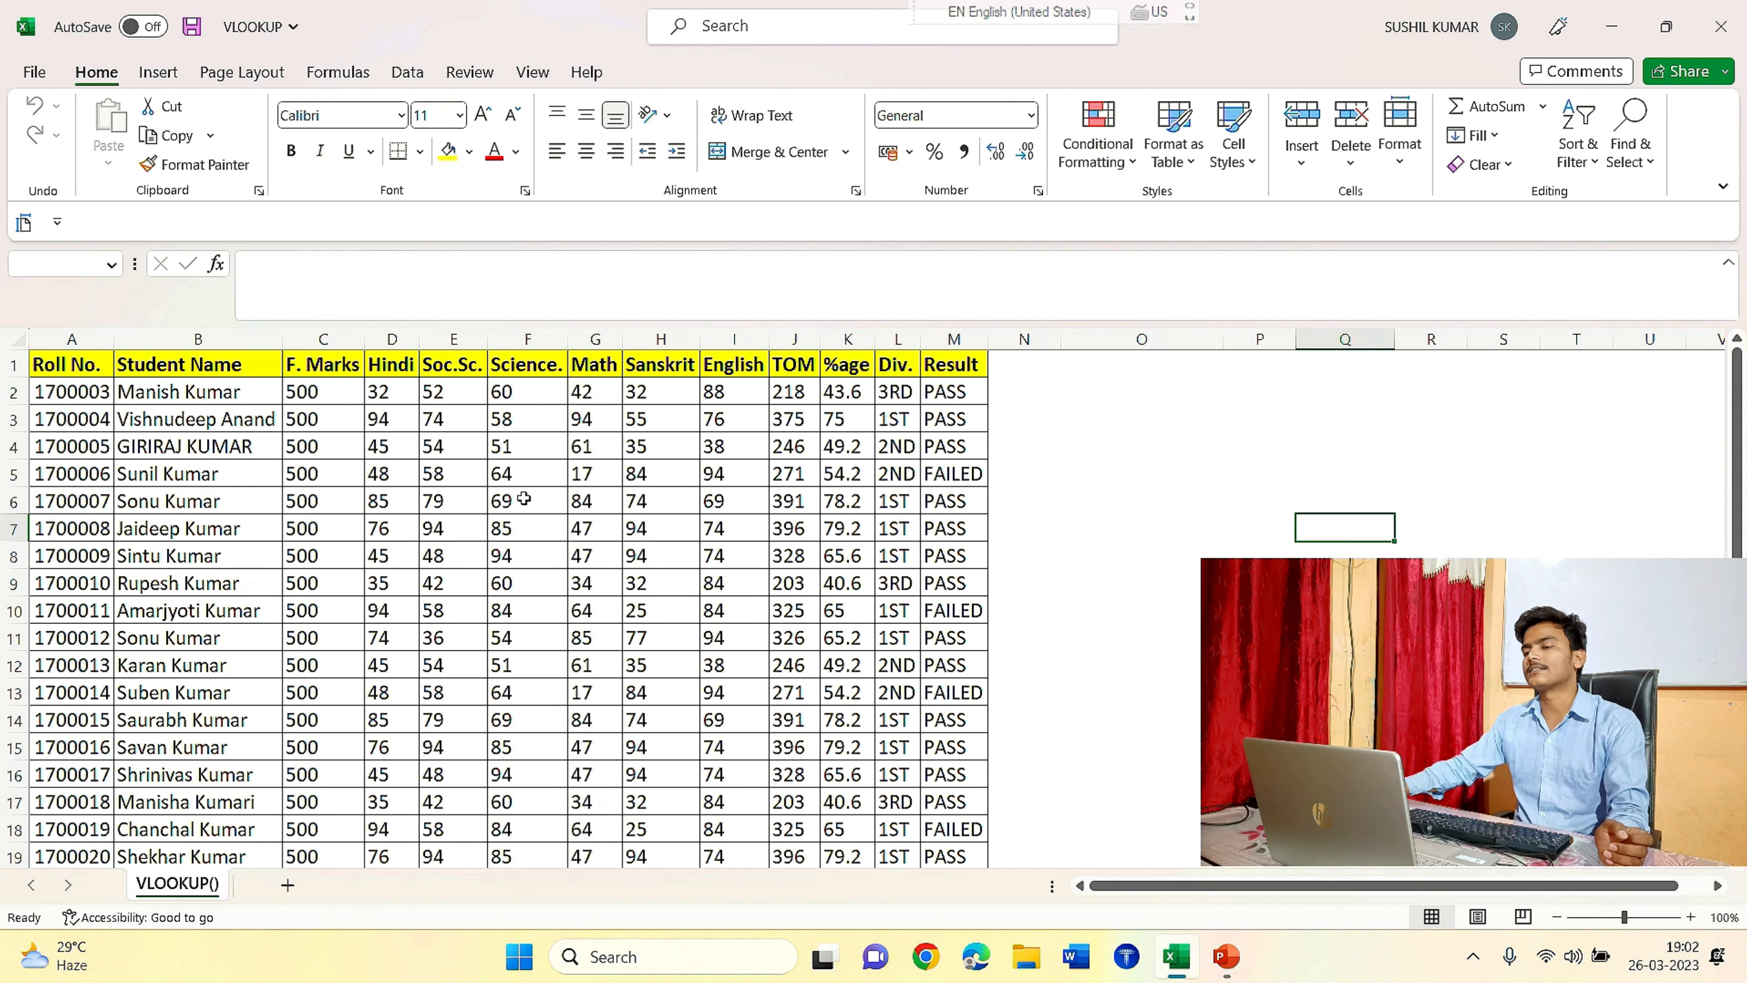
Copy the header row A1:M1 of the marks table and paste it starting at cell O2.
drag(64, 368, 974, 334)
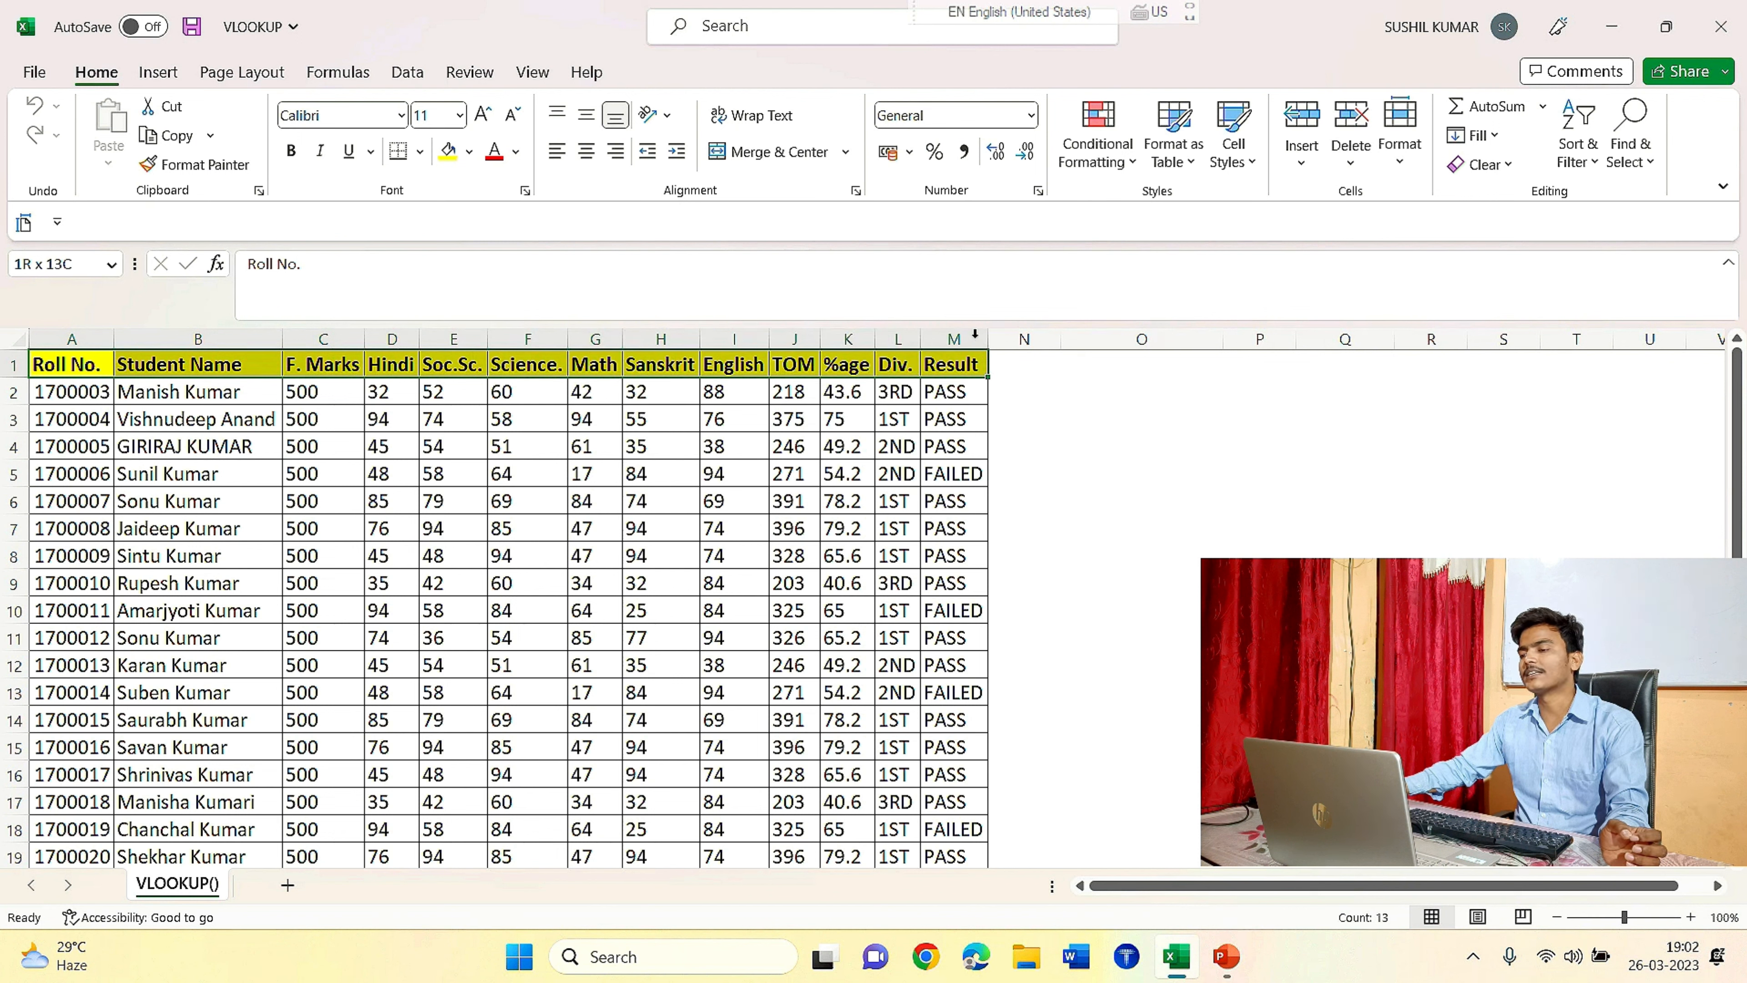
right_click(271, 369)
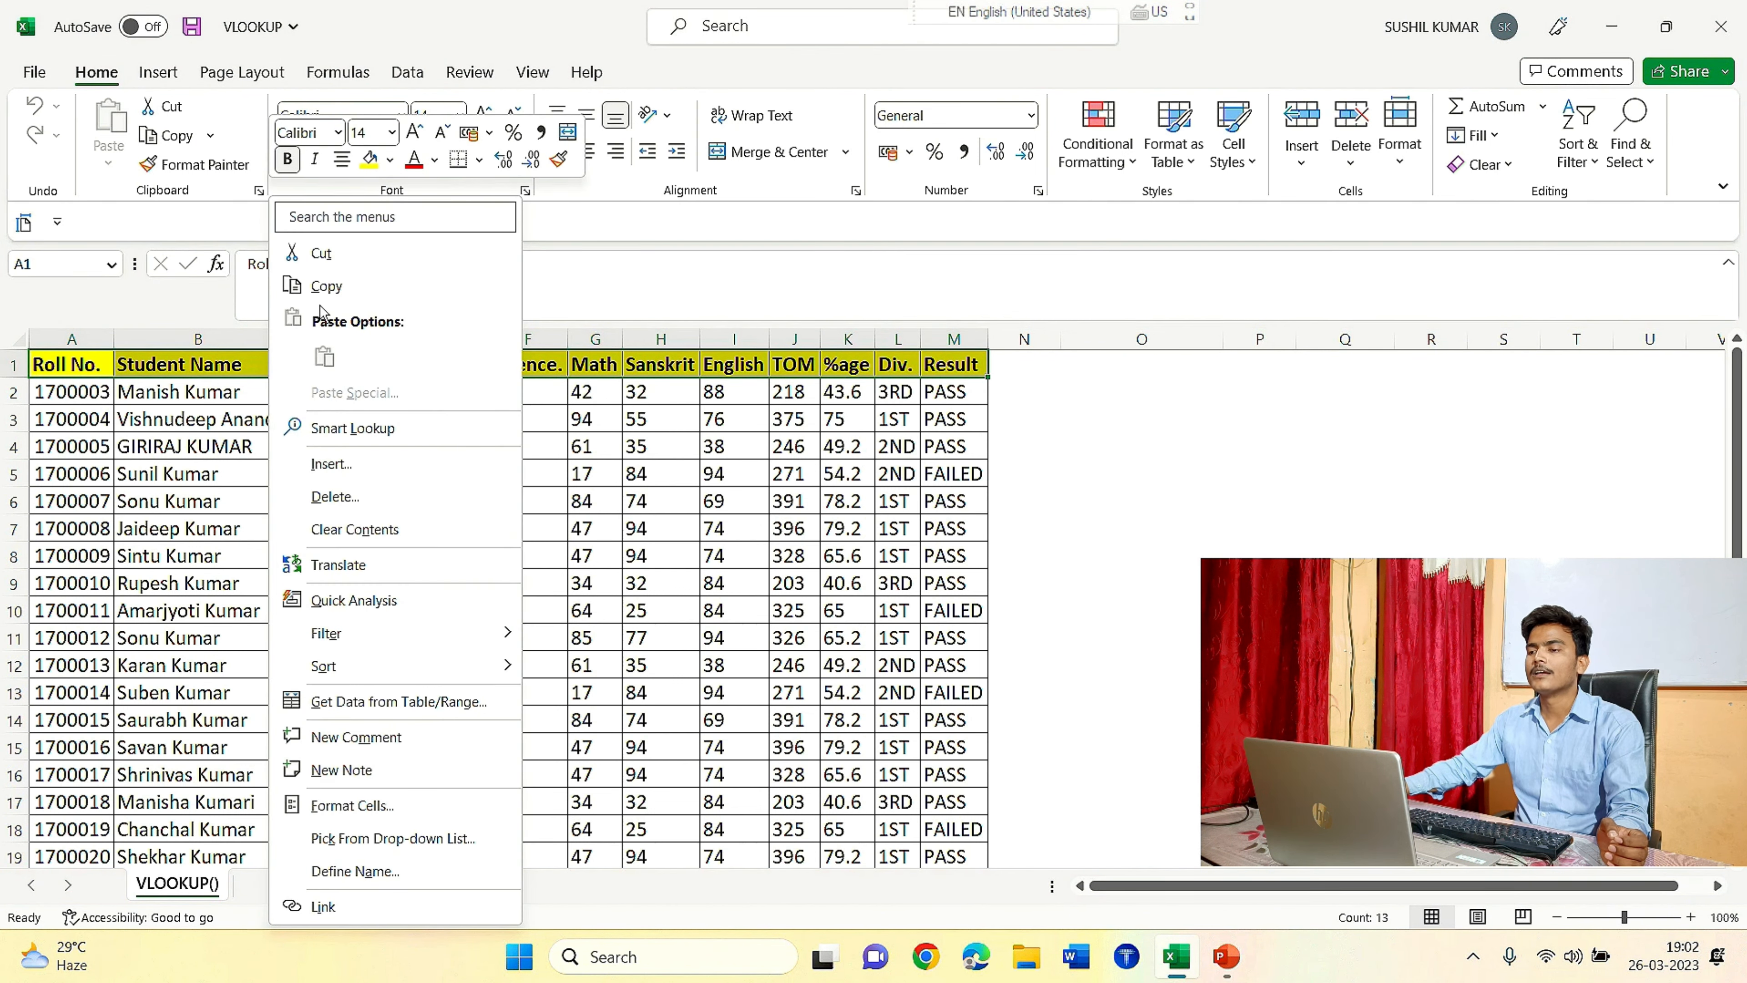
click(325, 286)
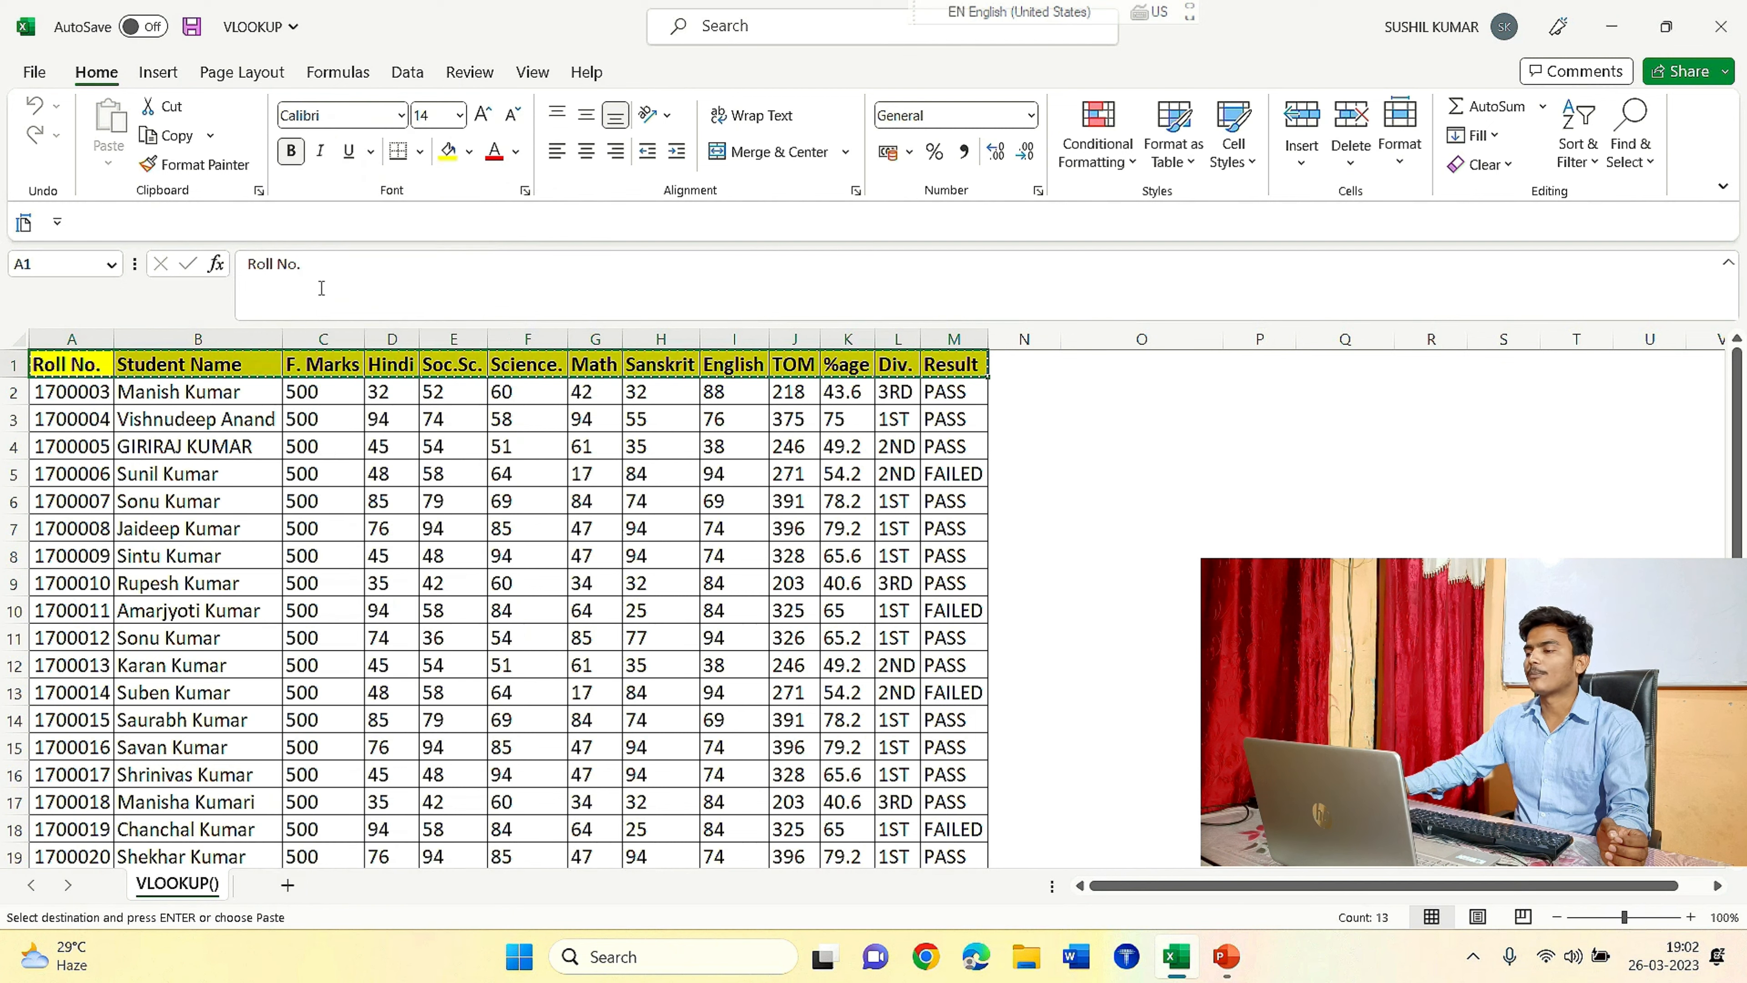
click(1125, 406)
click(1116, 391)
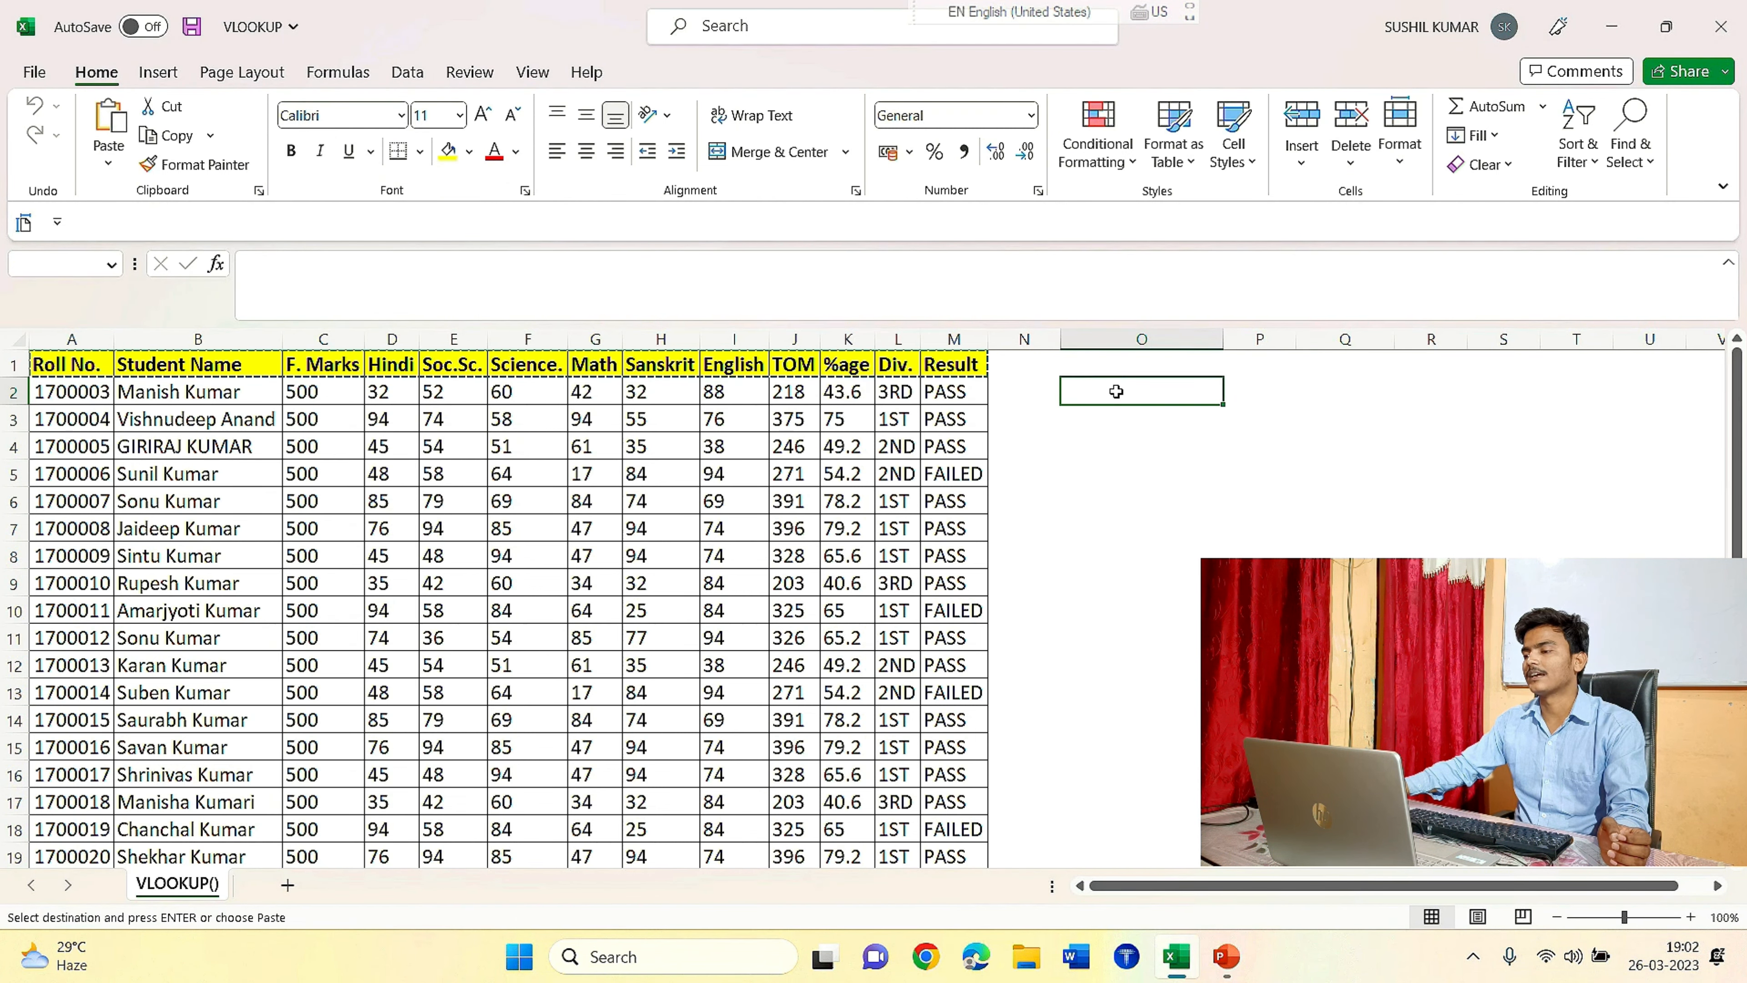
right_click(1116, 391)
click(1172, 394)
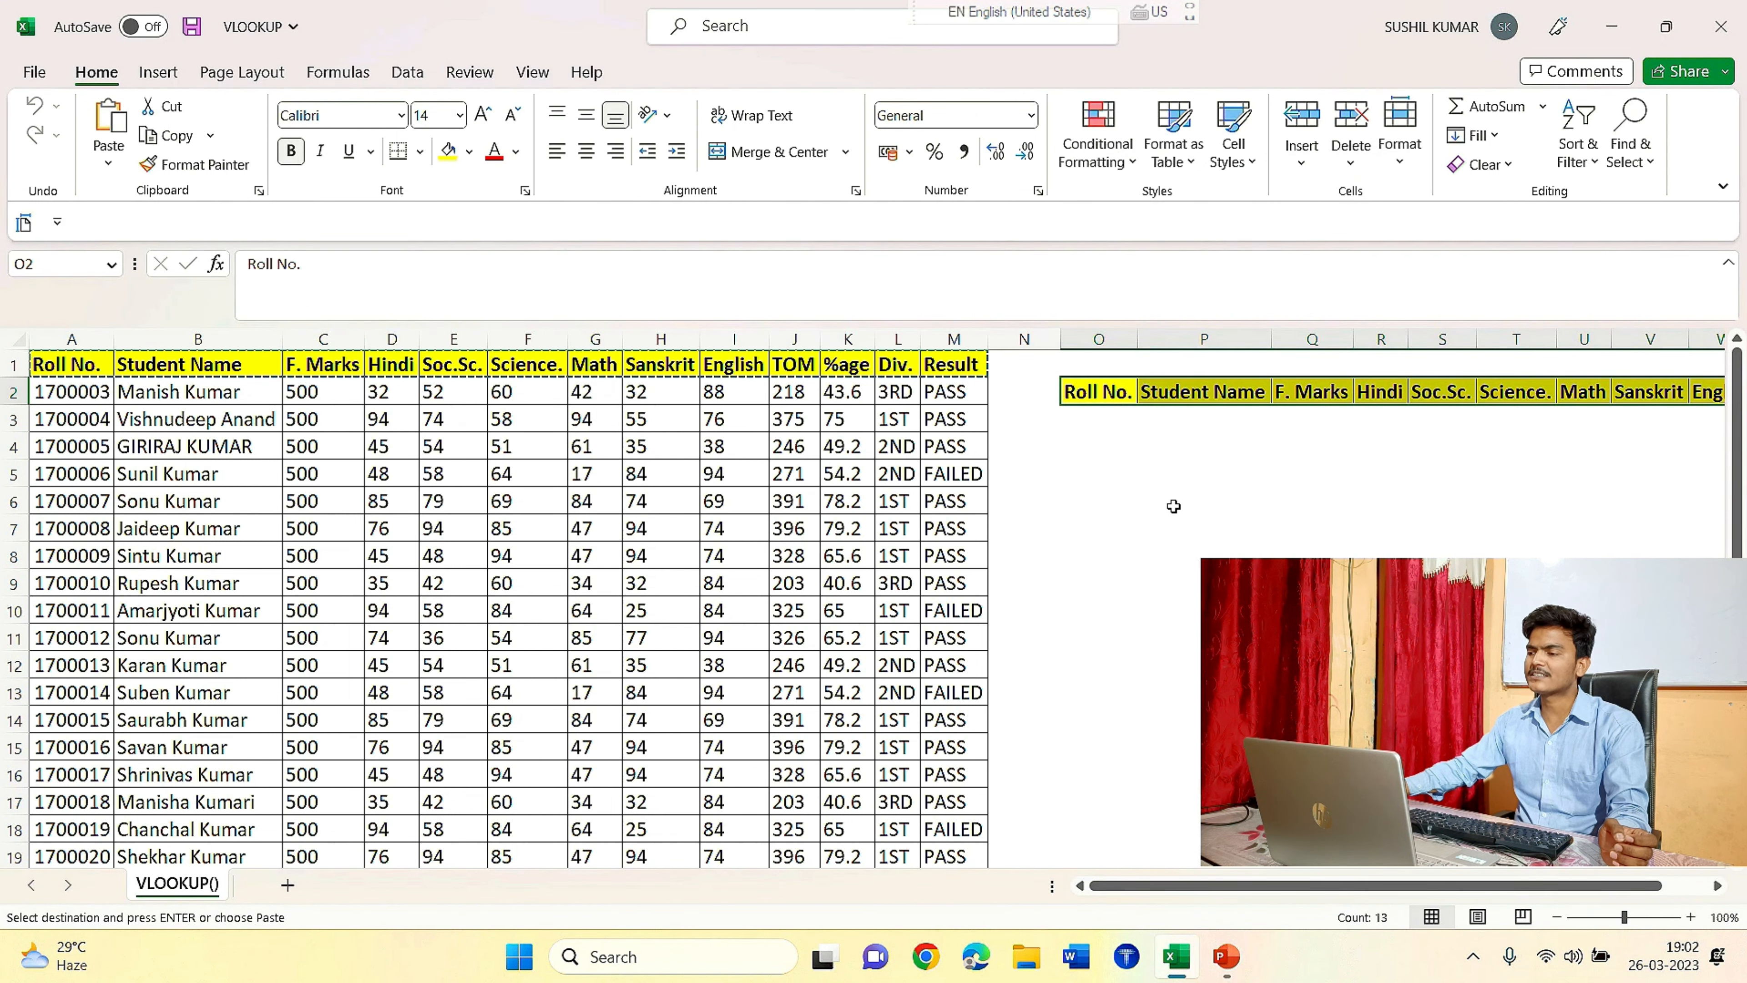
Apply all borders to cells O1:AA1 above the pasted headers, then merge and center them.
scroll(1174, 494, right, 2)
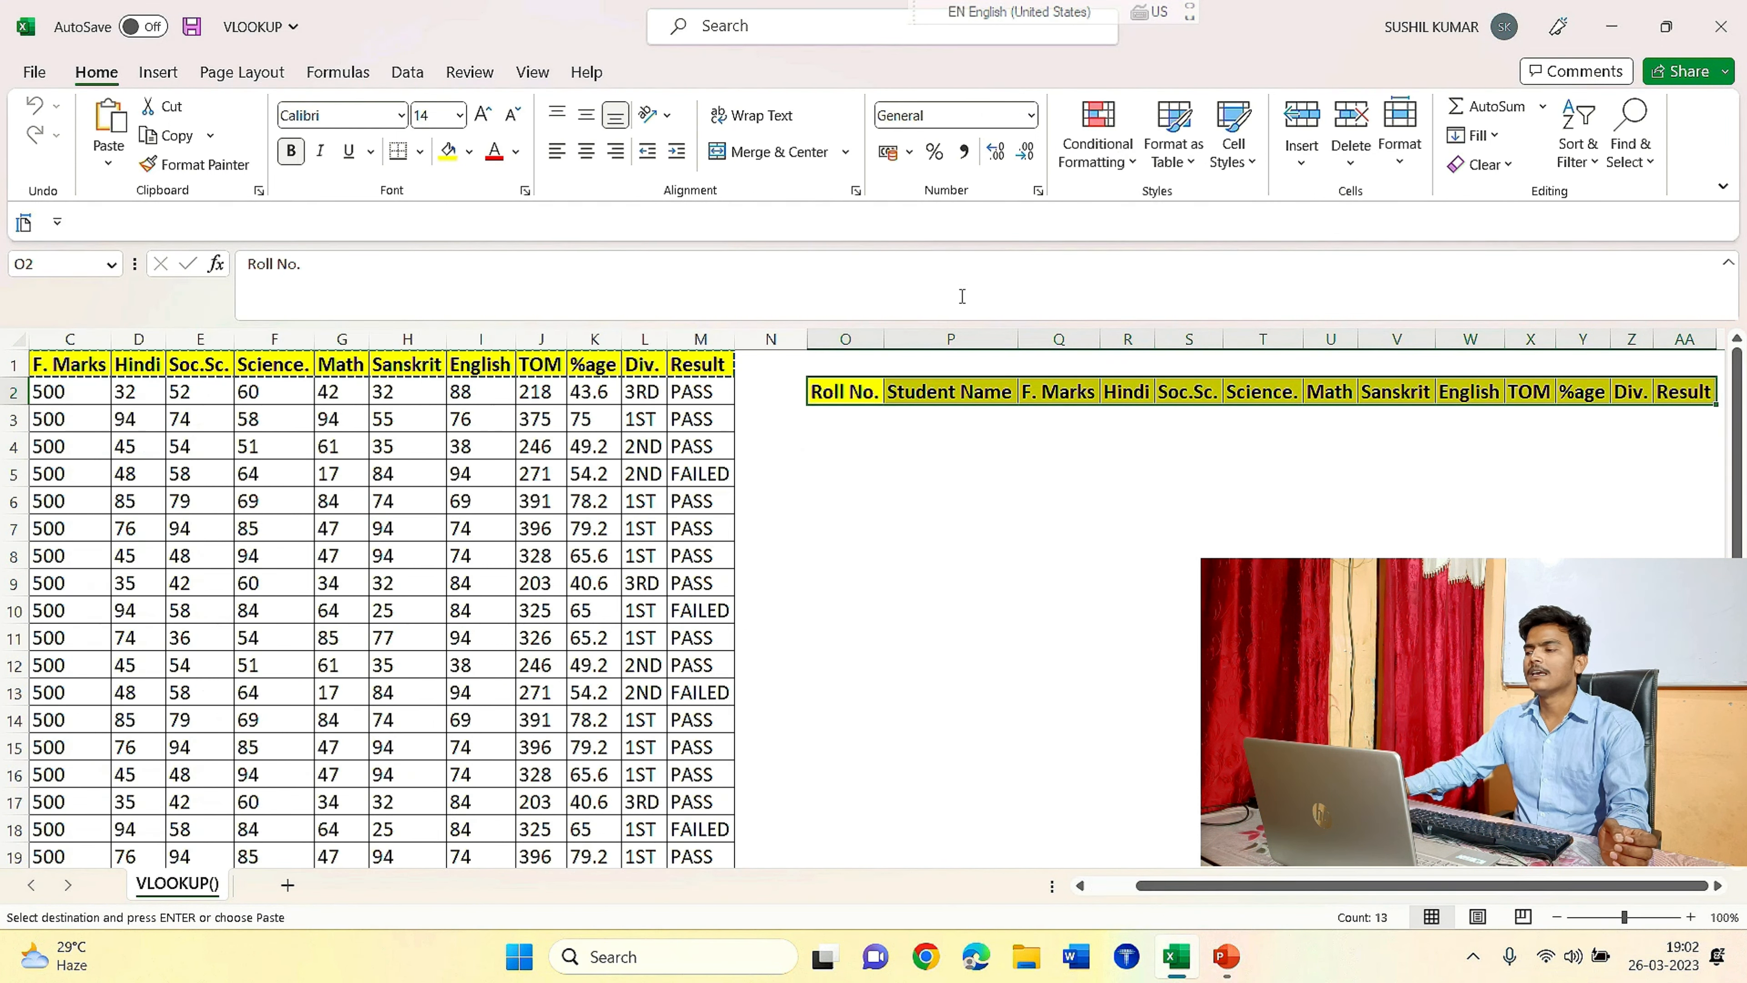
drag(845, 363, 1693, 347)
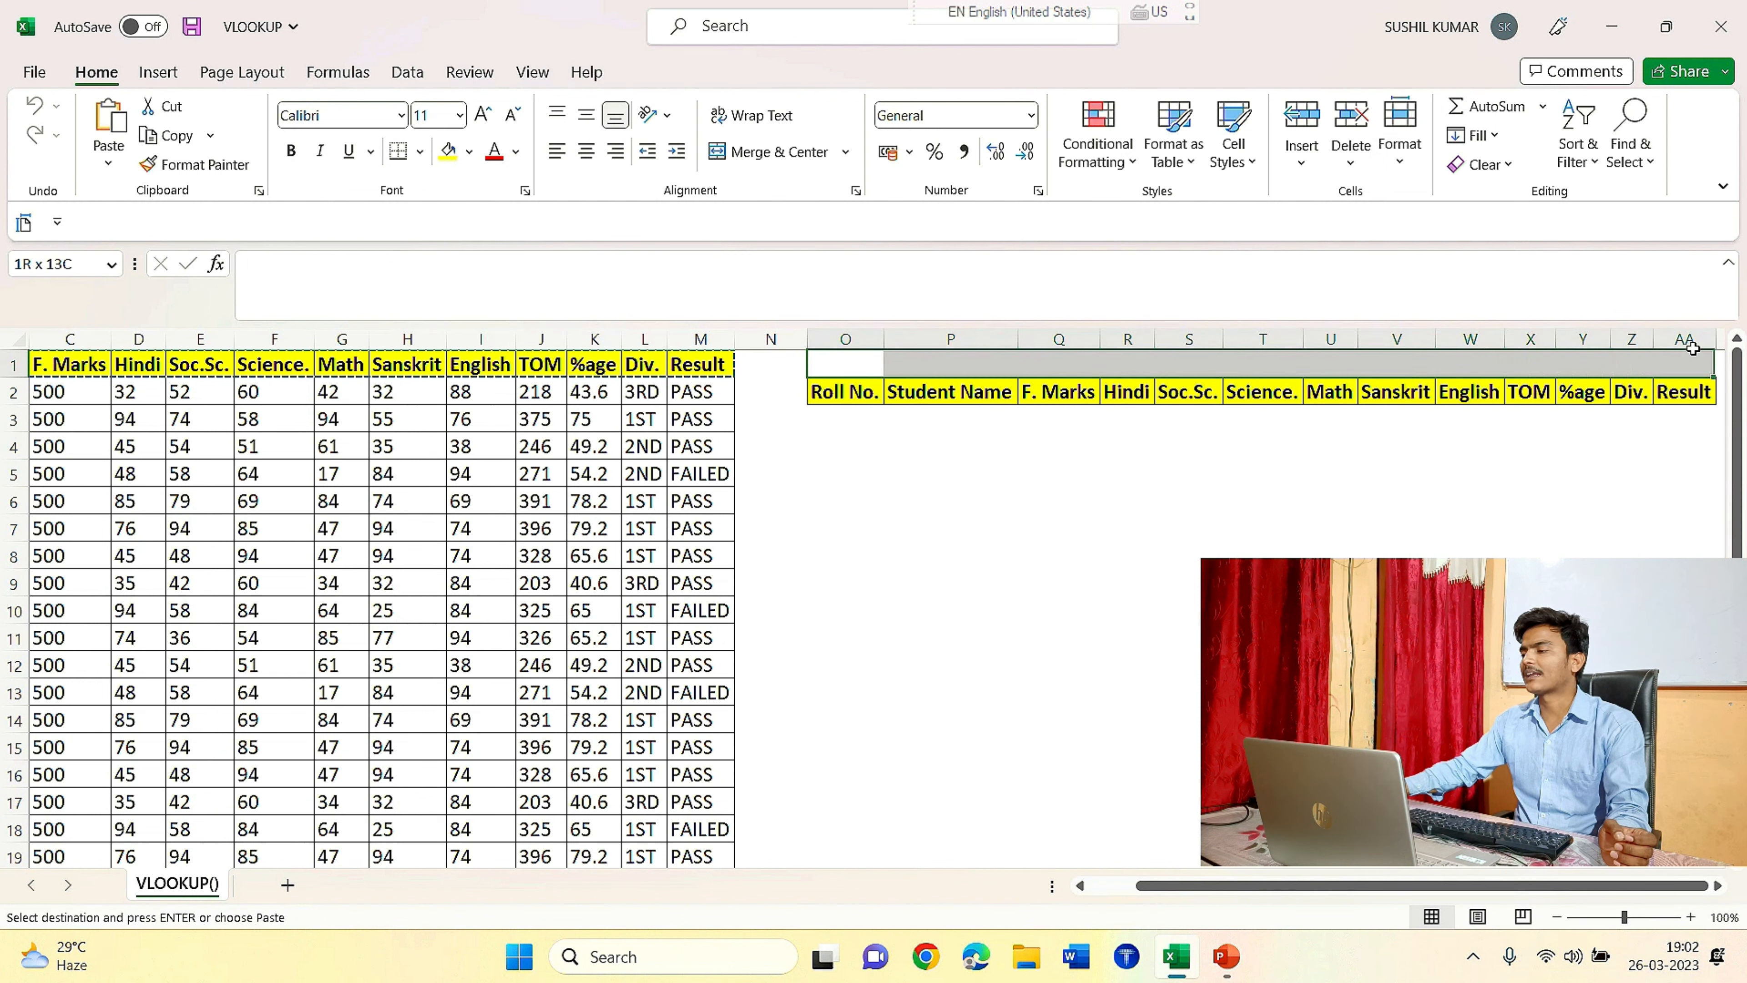
click(422, 153)
click(453, 384)
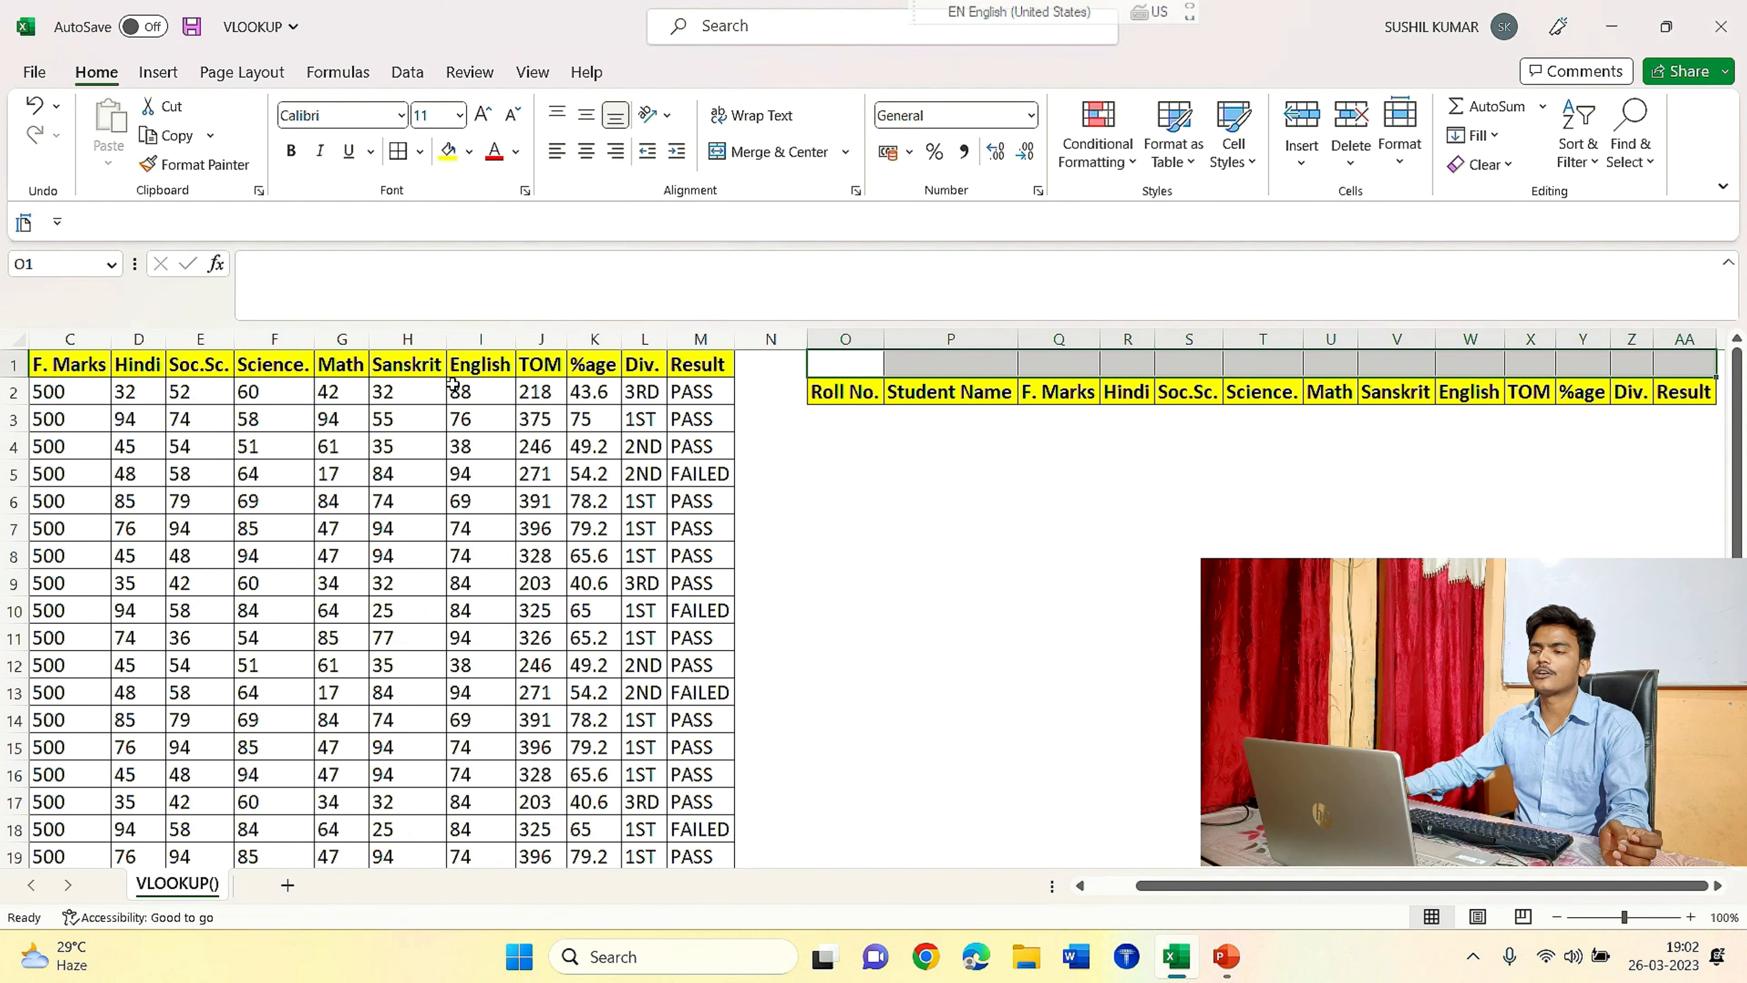
click(757, 152)
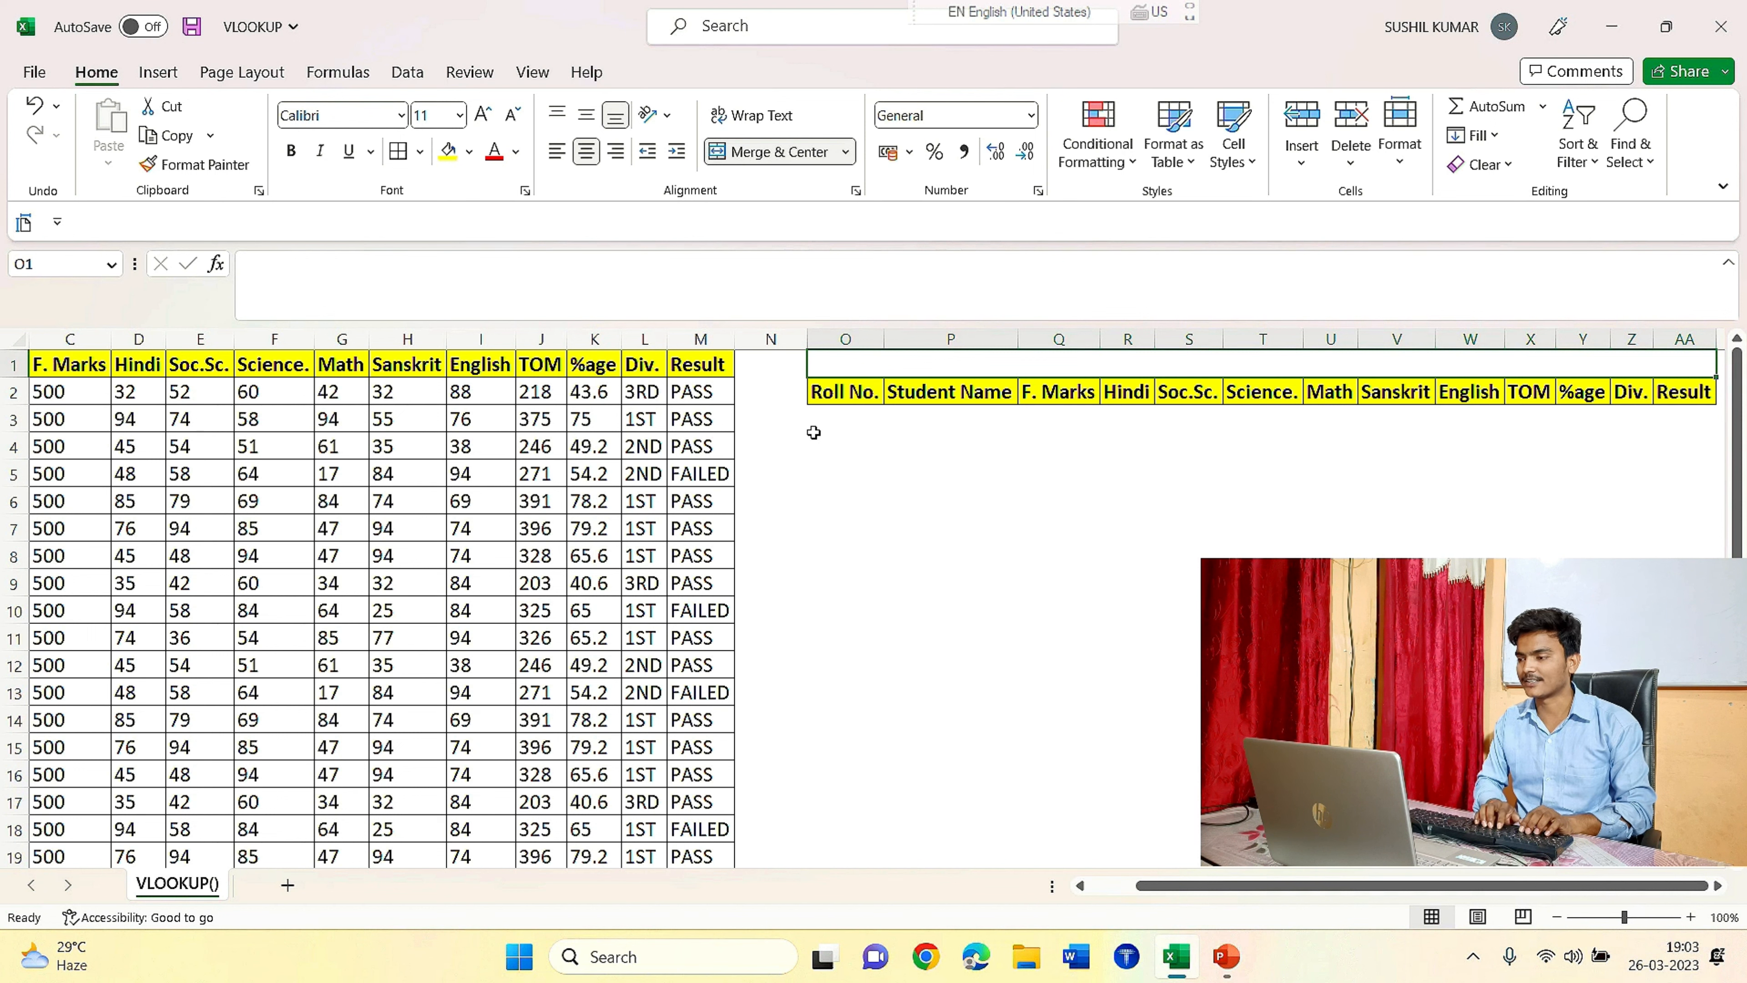
Enter the title SEARCH YOUR RESULT in the merged cell O1 and format it bold at font size 16.
text(SEARCH YOUR RESULT)
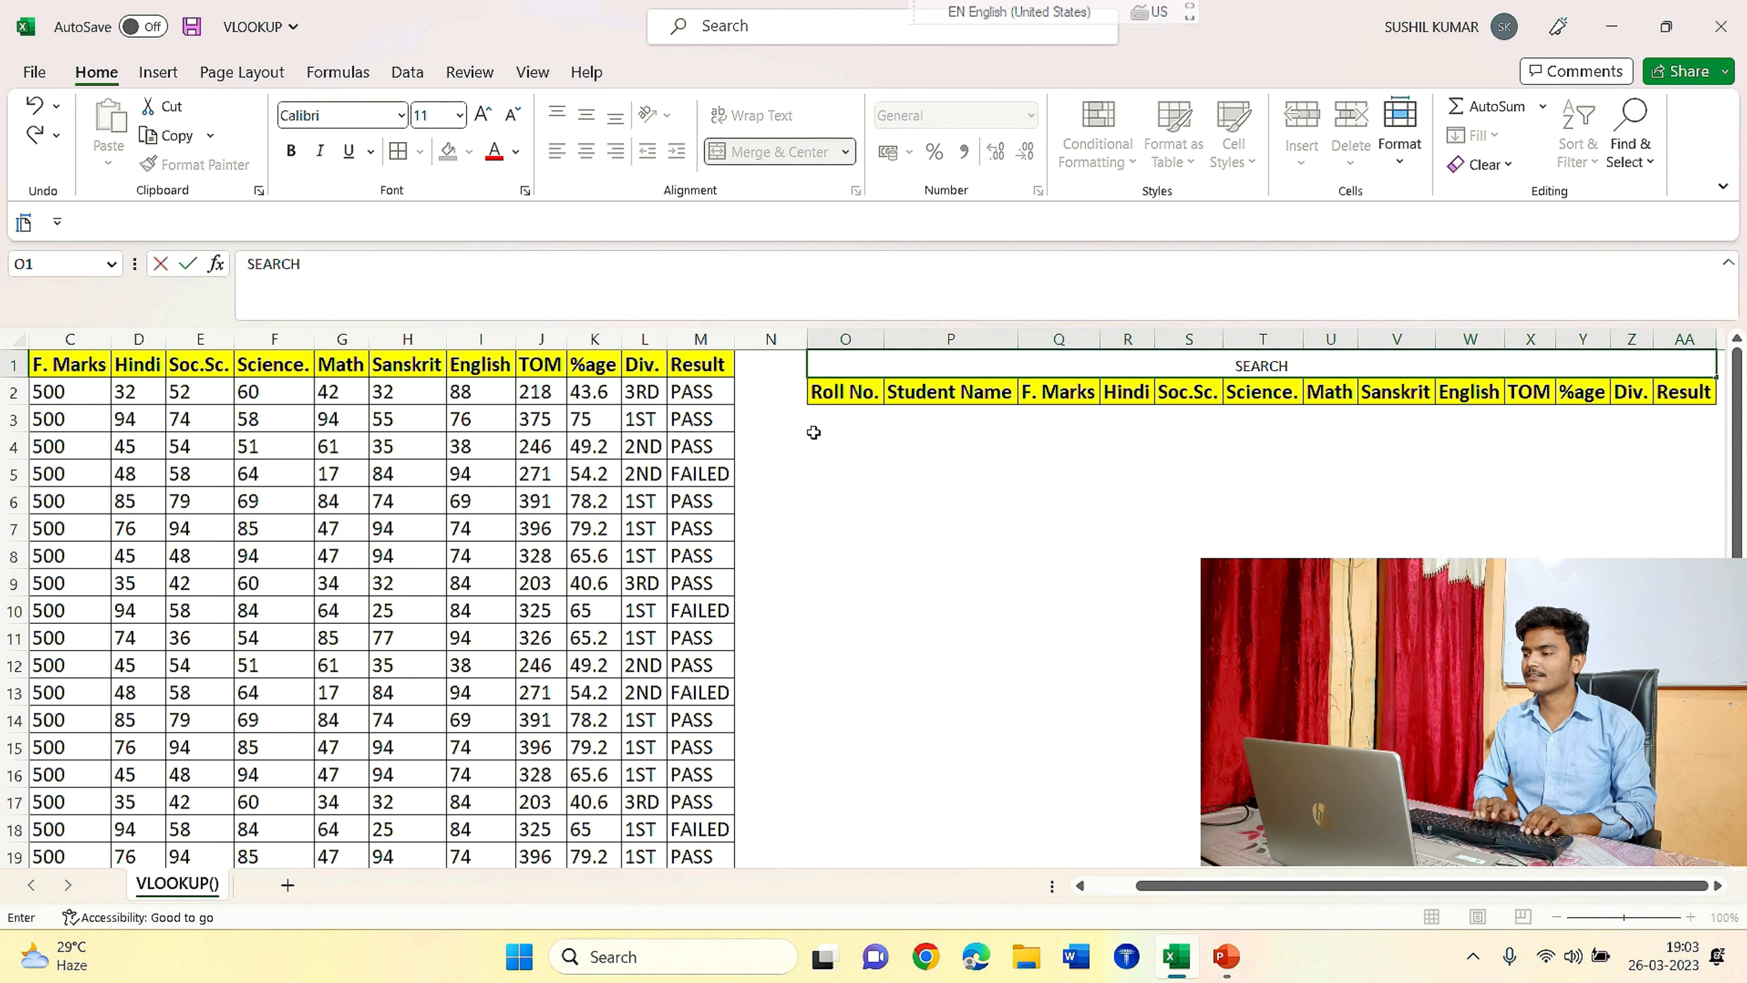
key(Return)
scroll(1029, 892, left, 2)
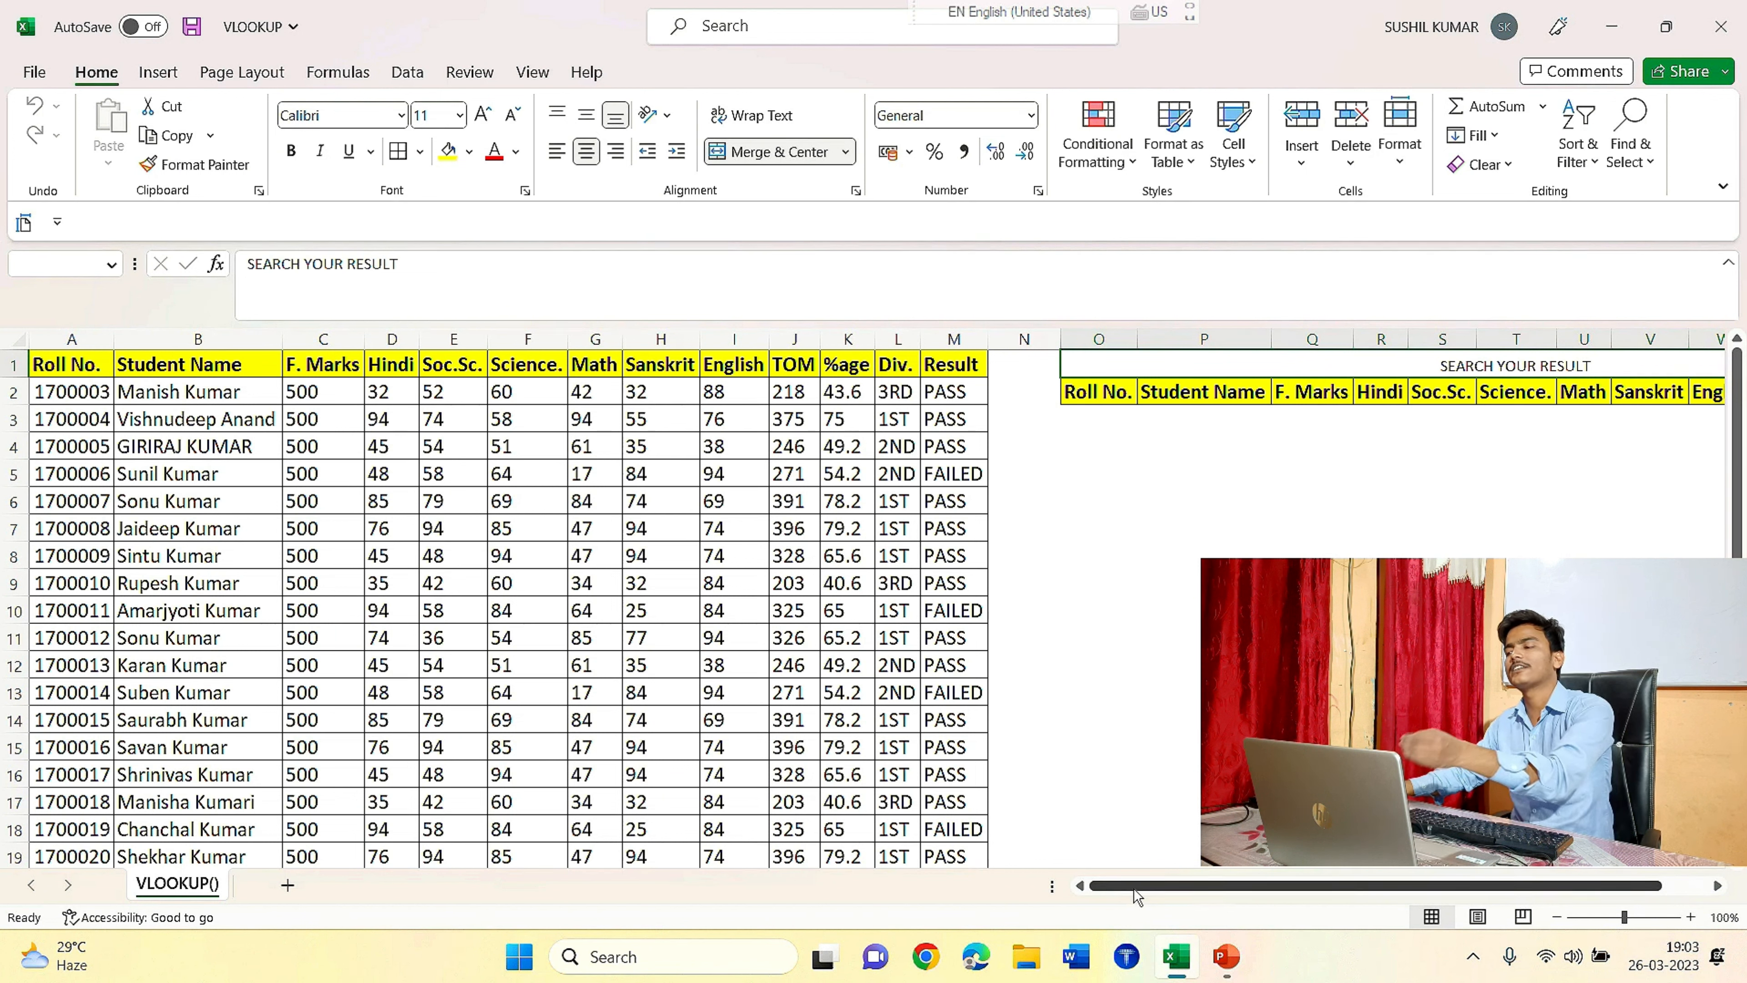
click(290, 150)
click(486, 115)
click(485, 114)
click(485, 115)
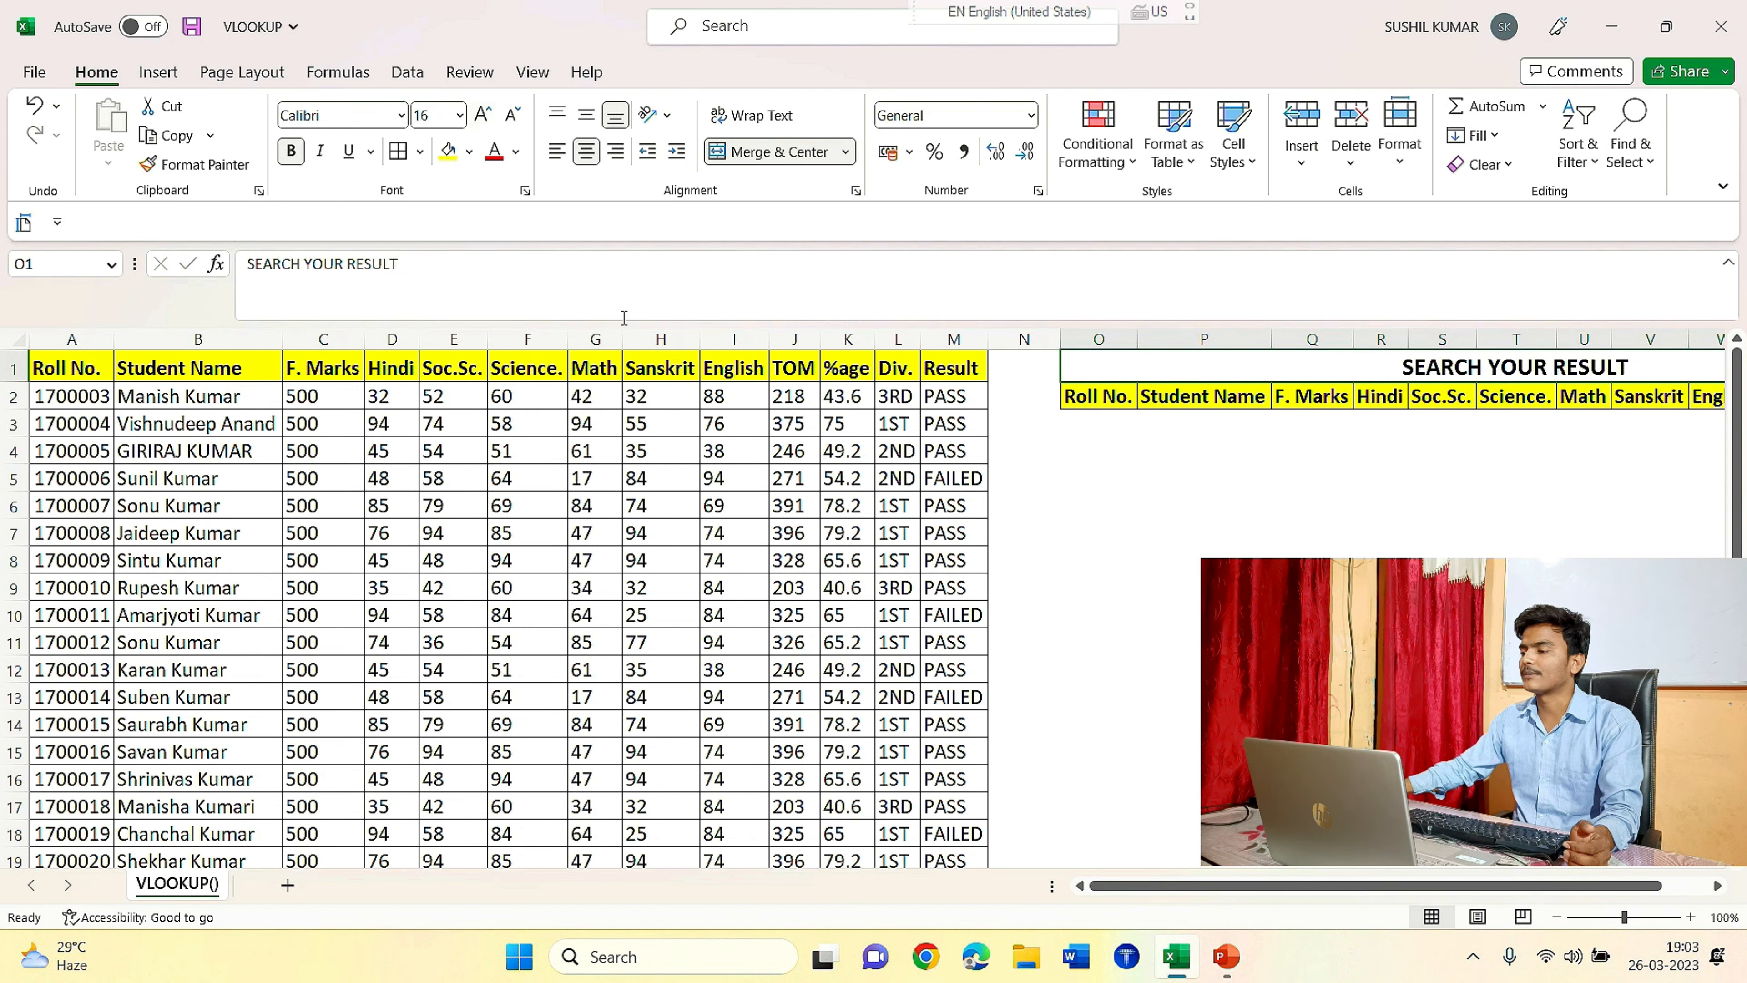
Apply all borders to the empty cells O3:AA3 below the pasted headers.
scroll(1659, 867, right, 2)
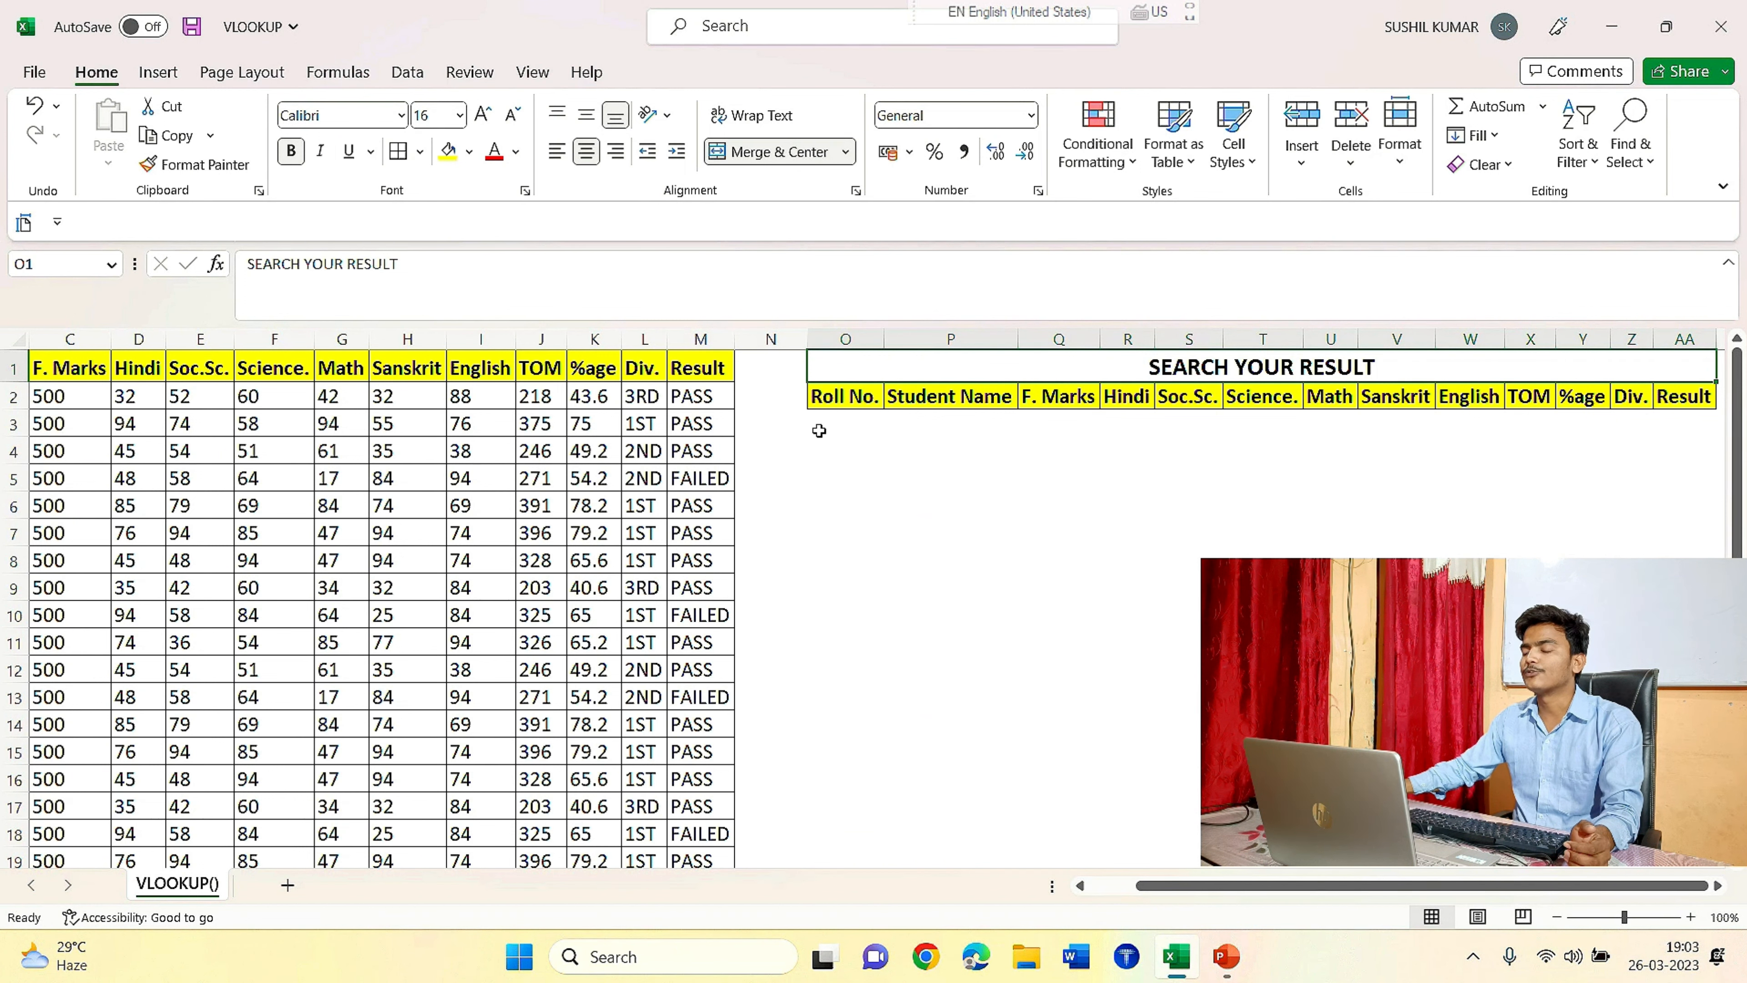
drag(820, 424, 1617, 418)
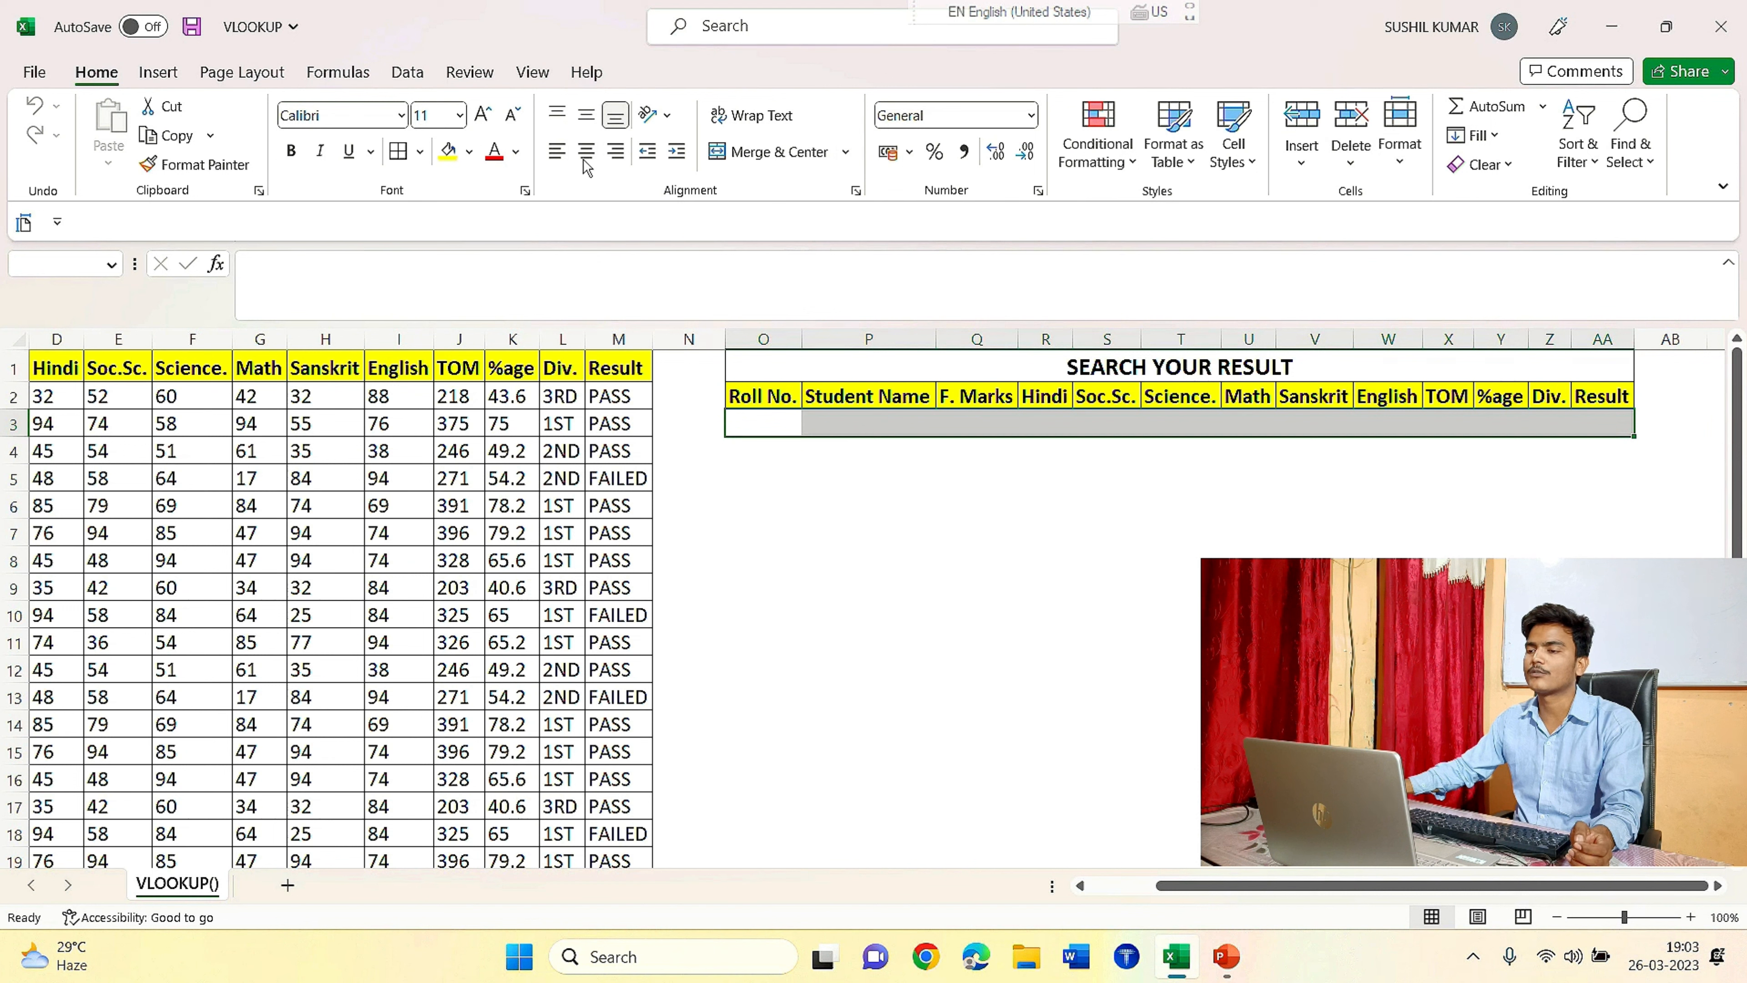
click(395, 152)
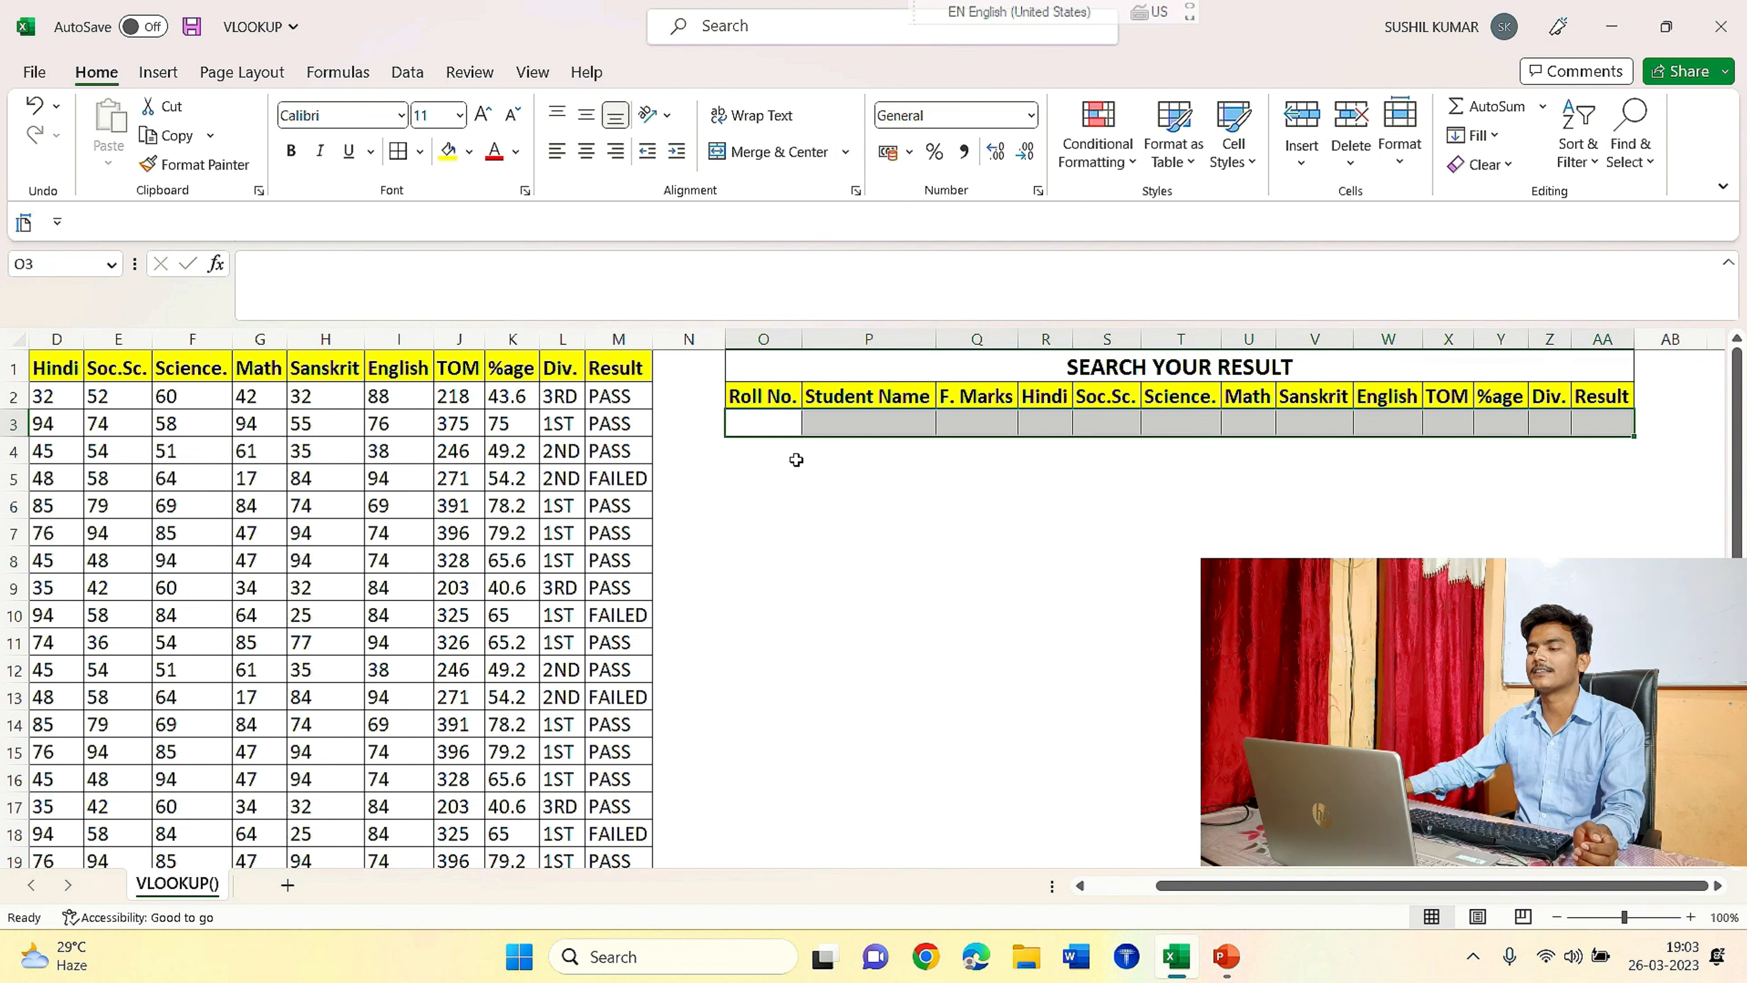
click(769, 427)
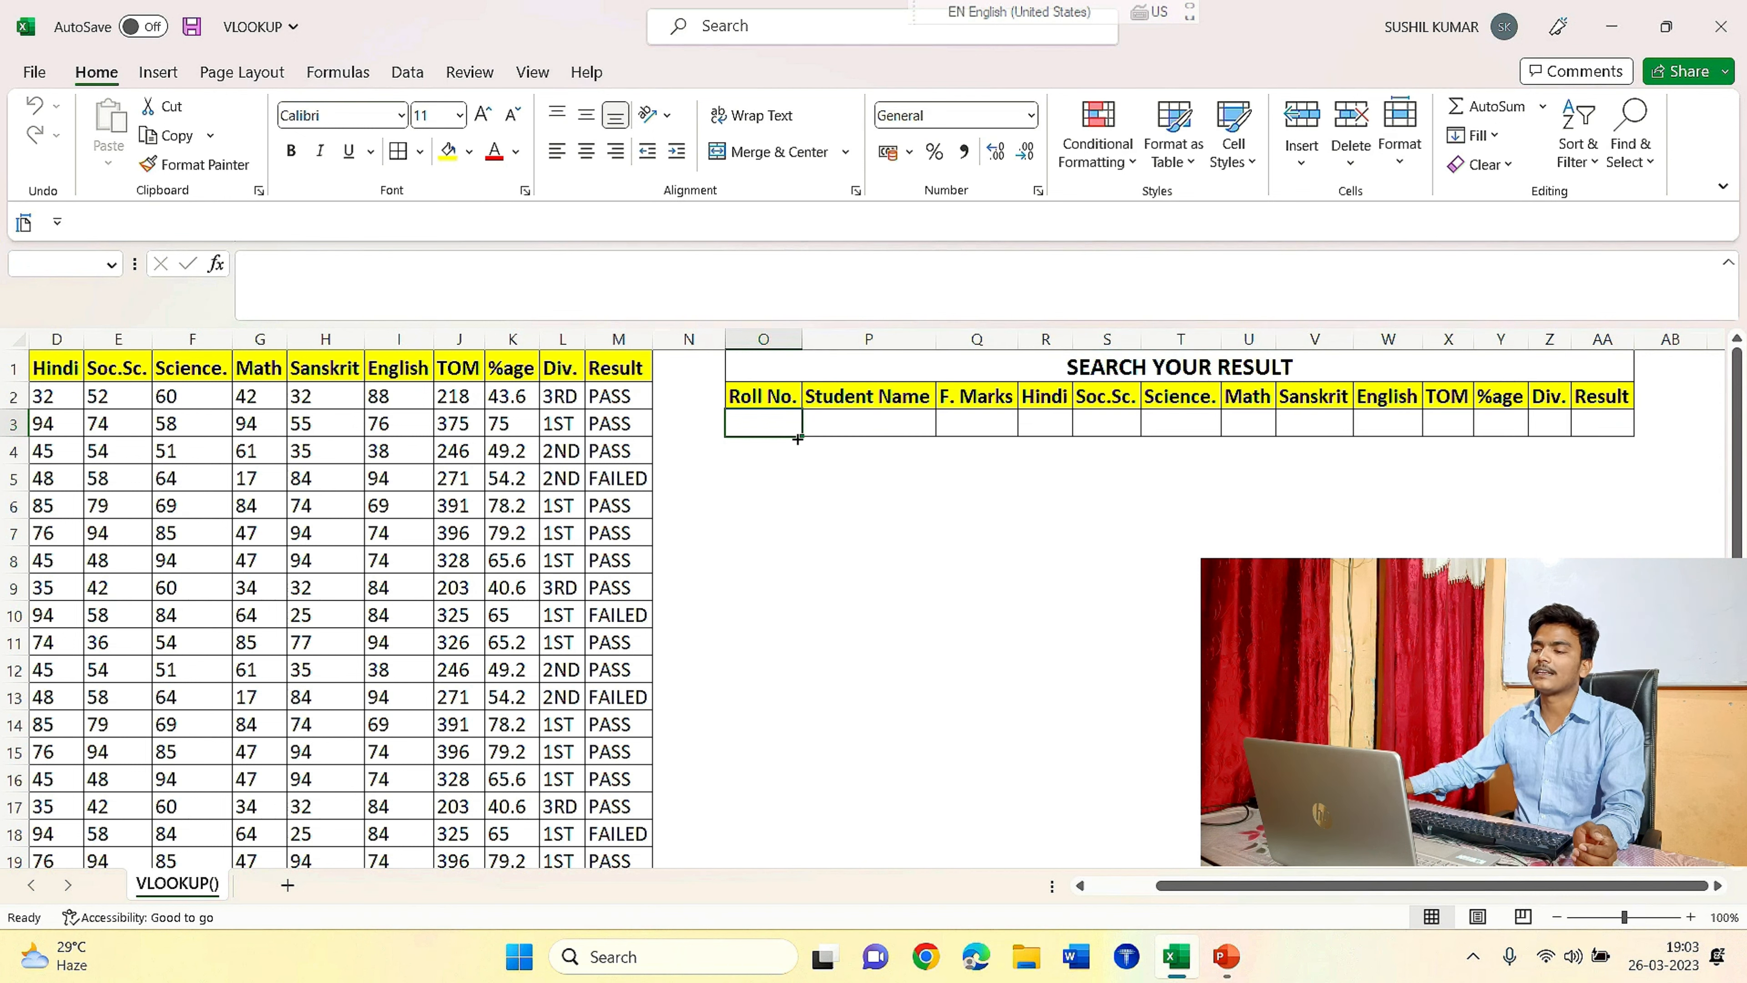
click(930, 362)
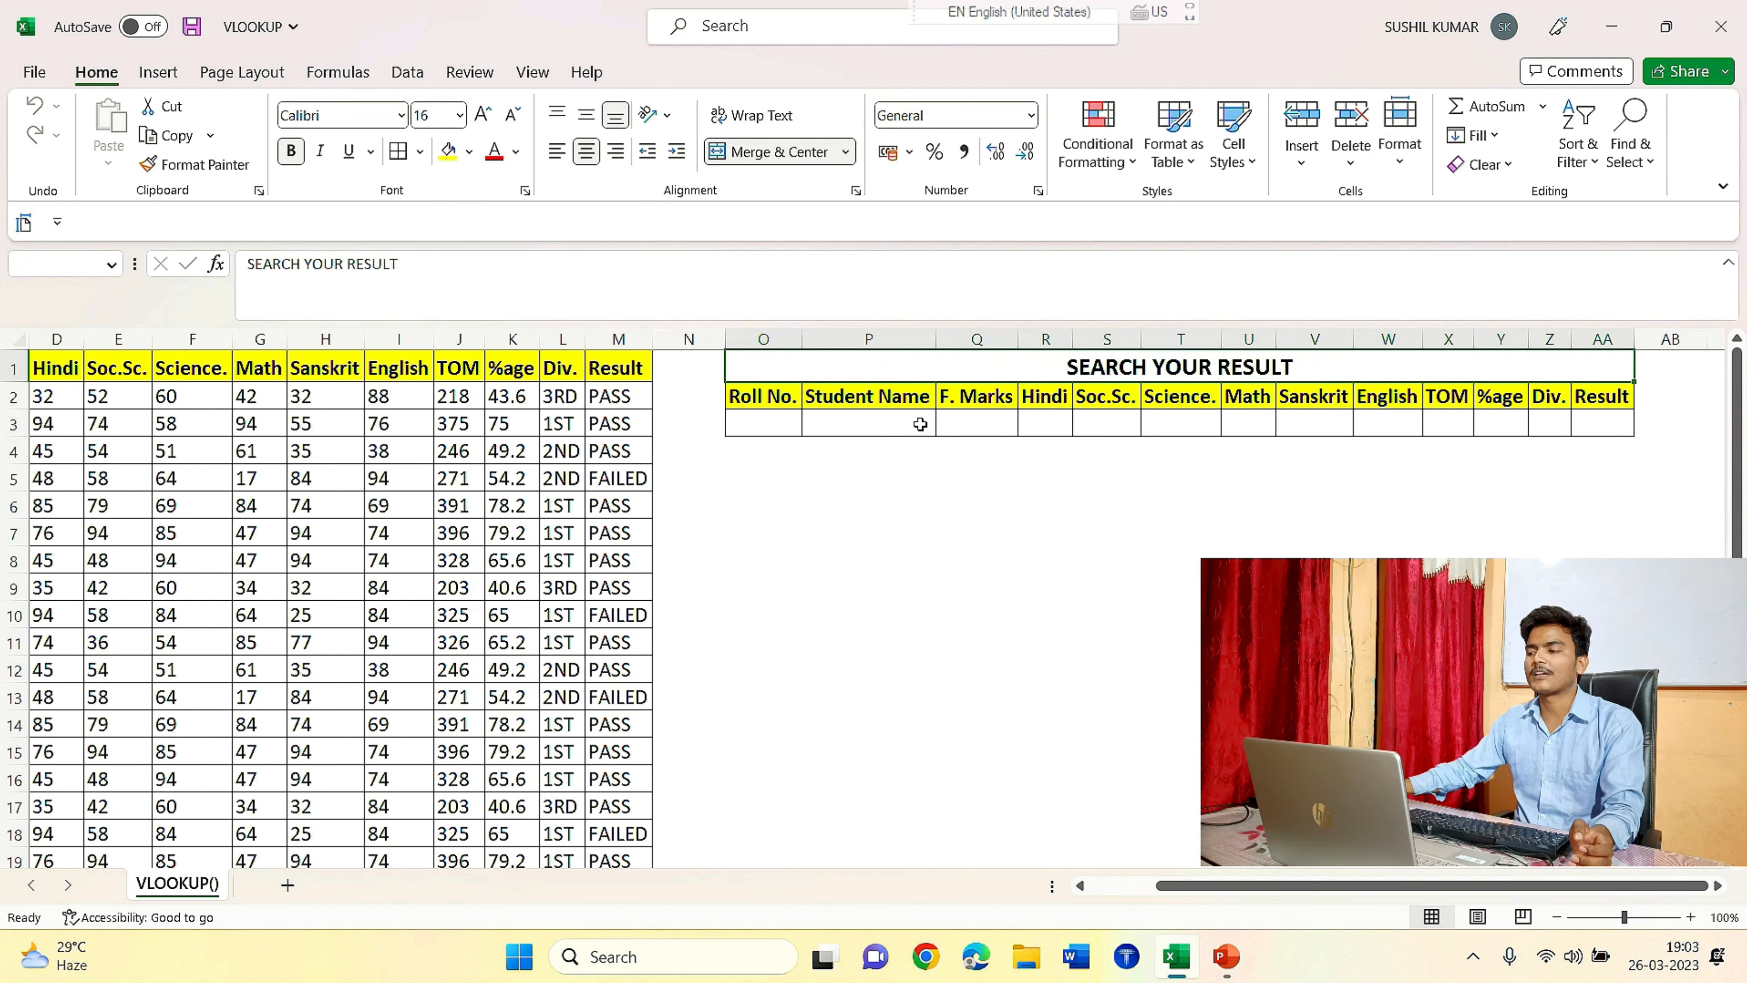
click(920, 424)
Add List data validation to the Roll No. header cell O2 with the source =$A$1:$A$21.
click(756, 401)
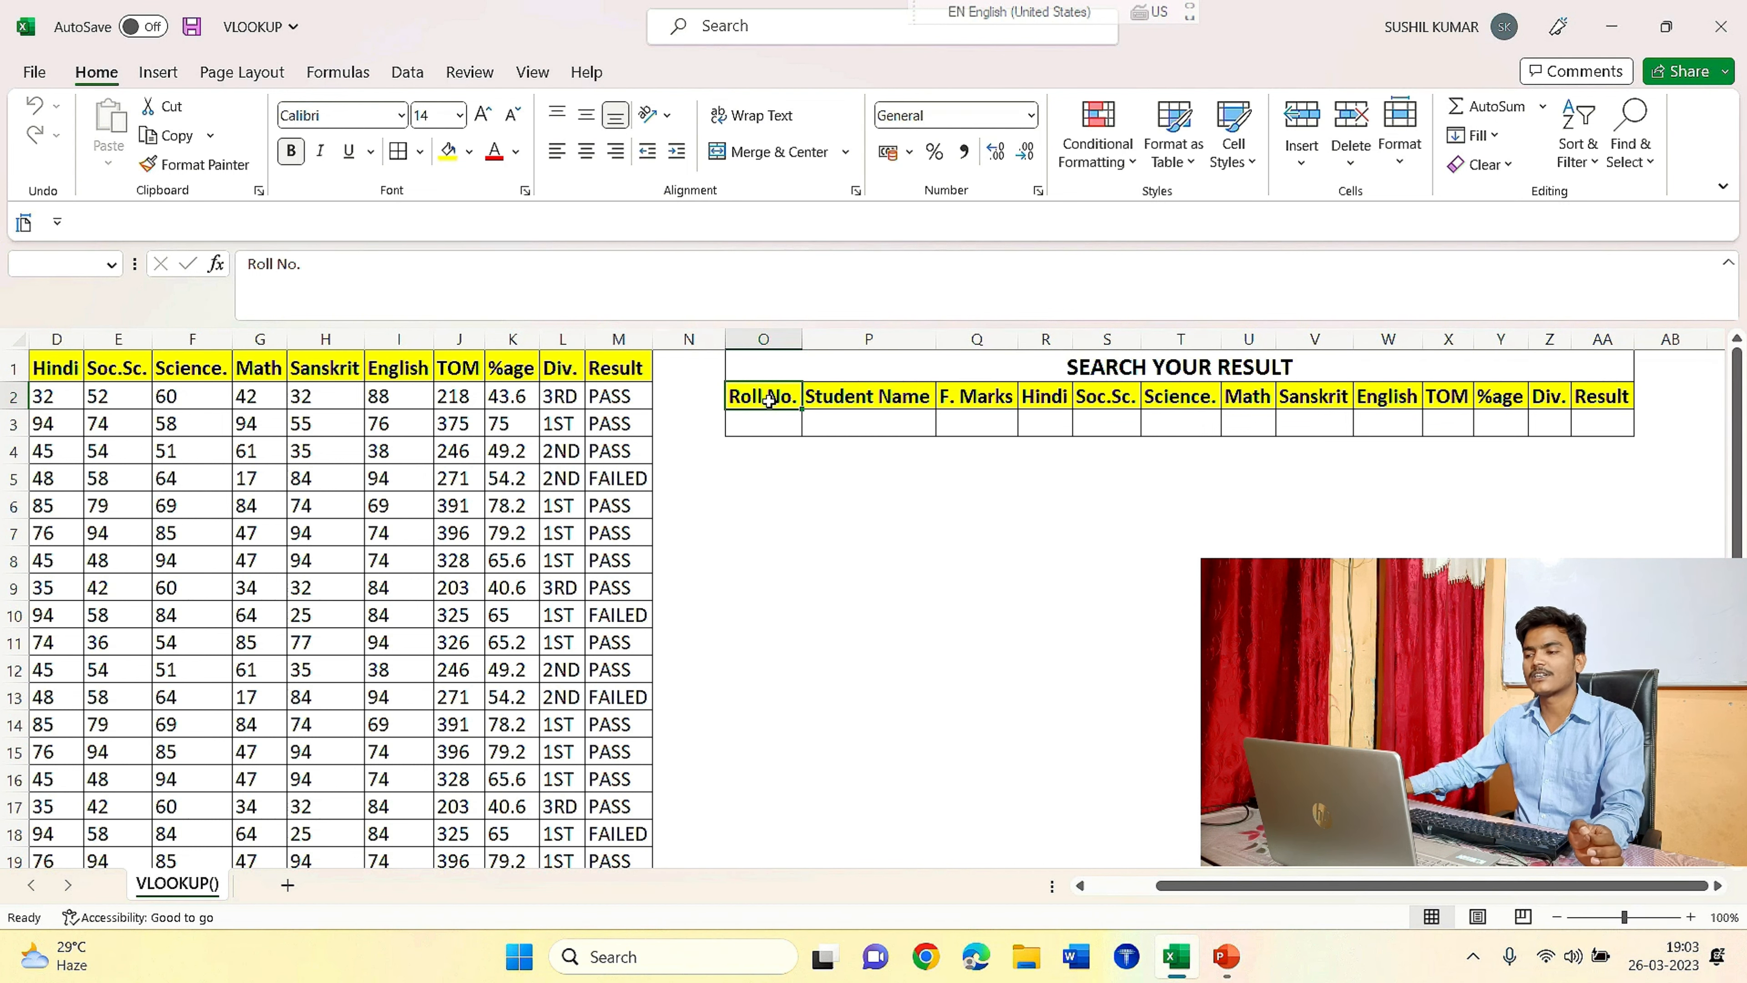
drag(1307, 885, 1241, 886)
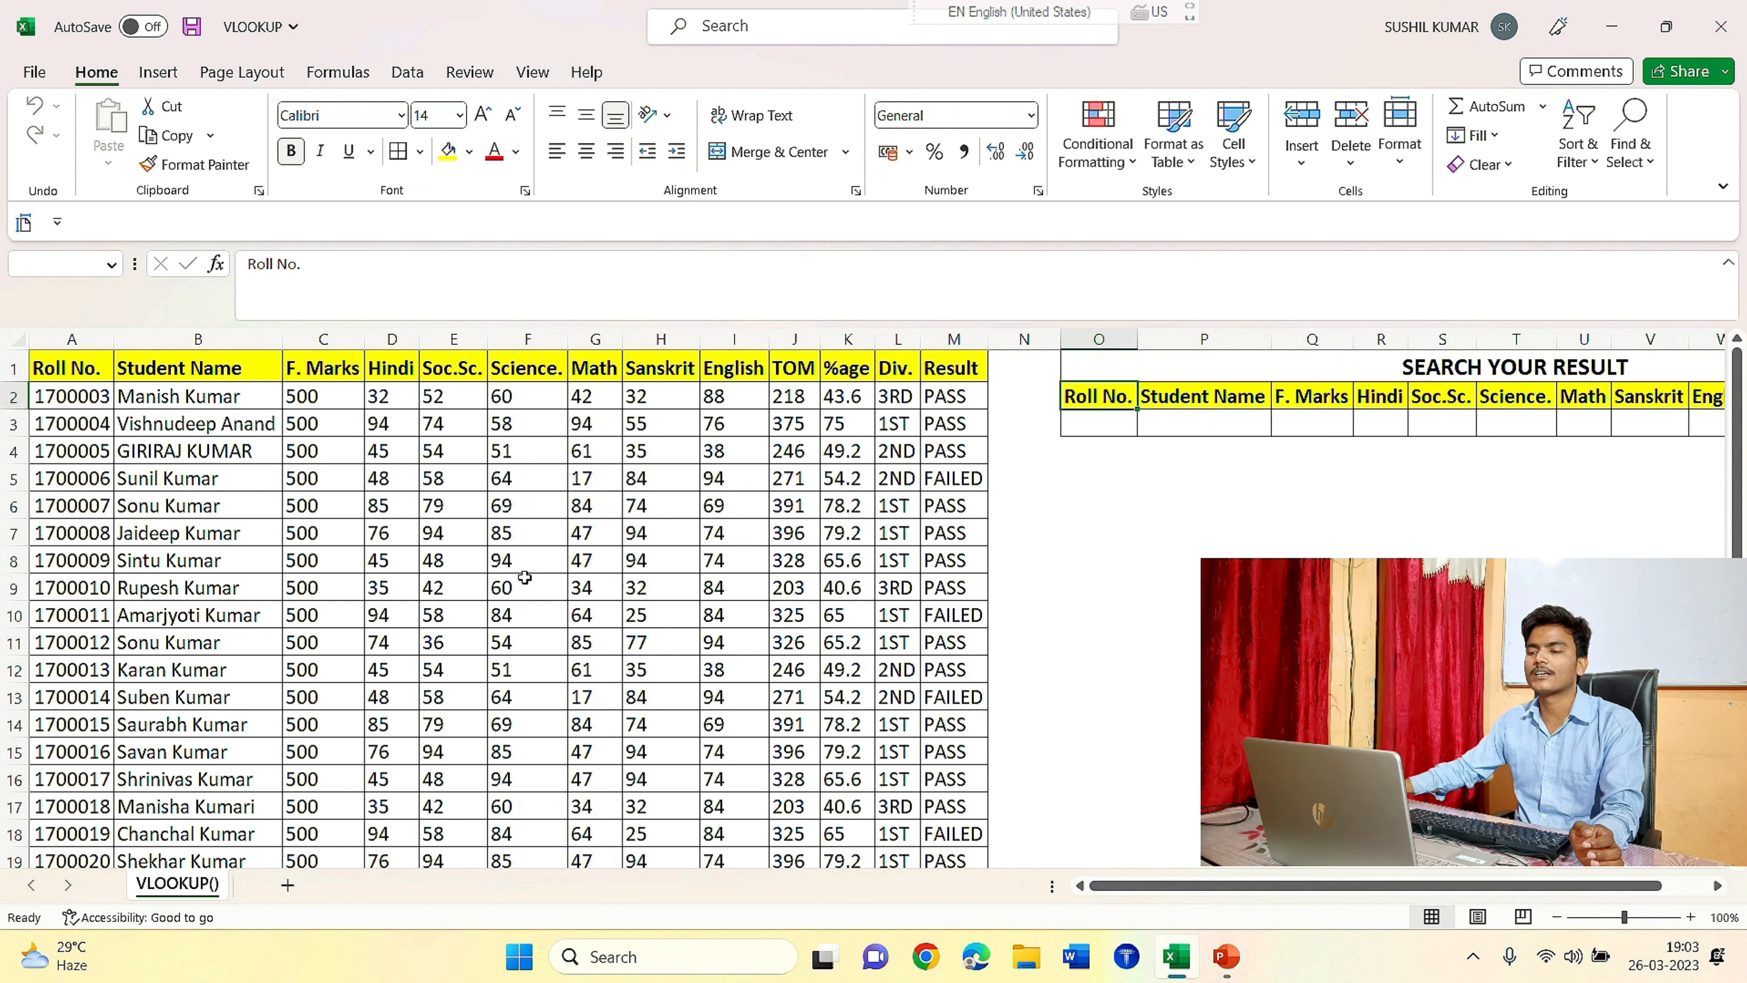
click(408, 74)
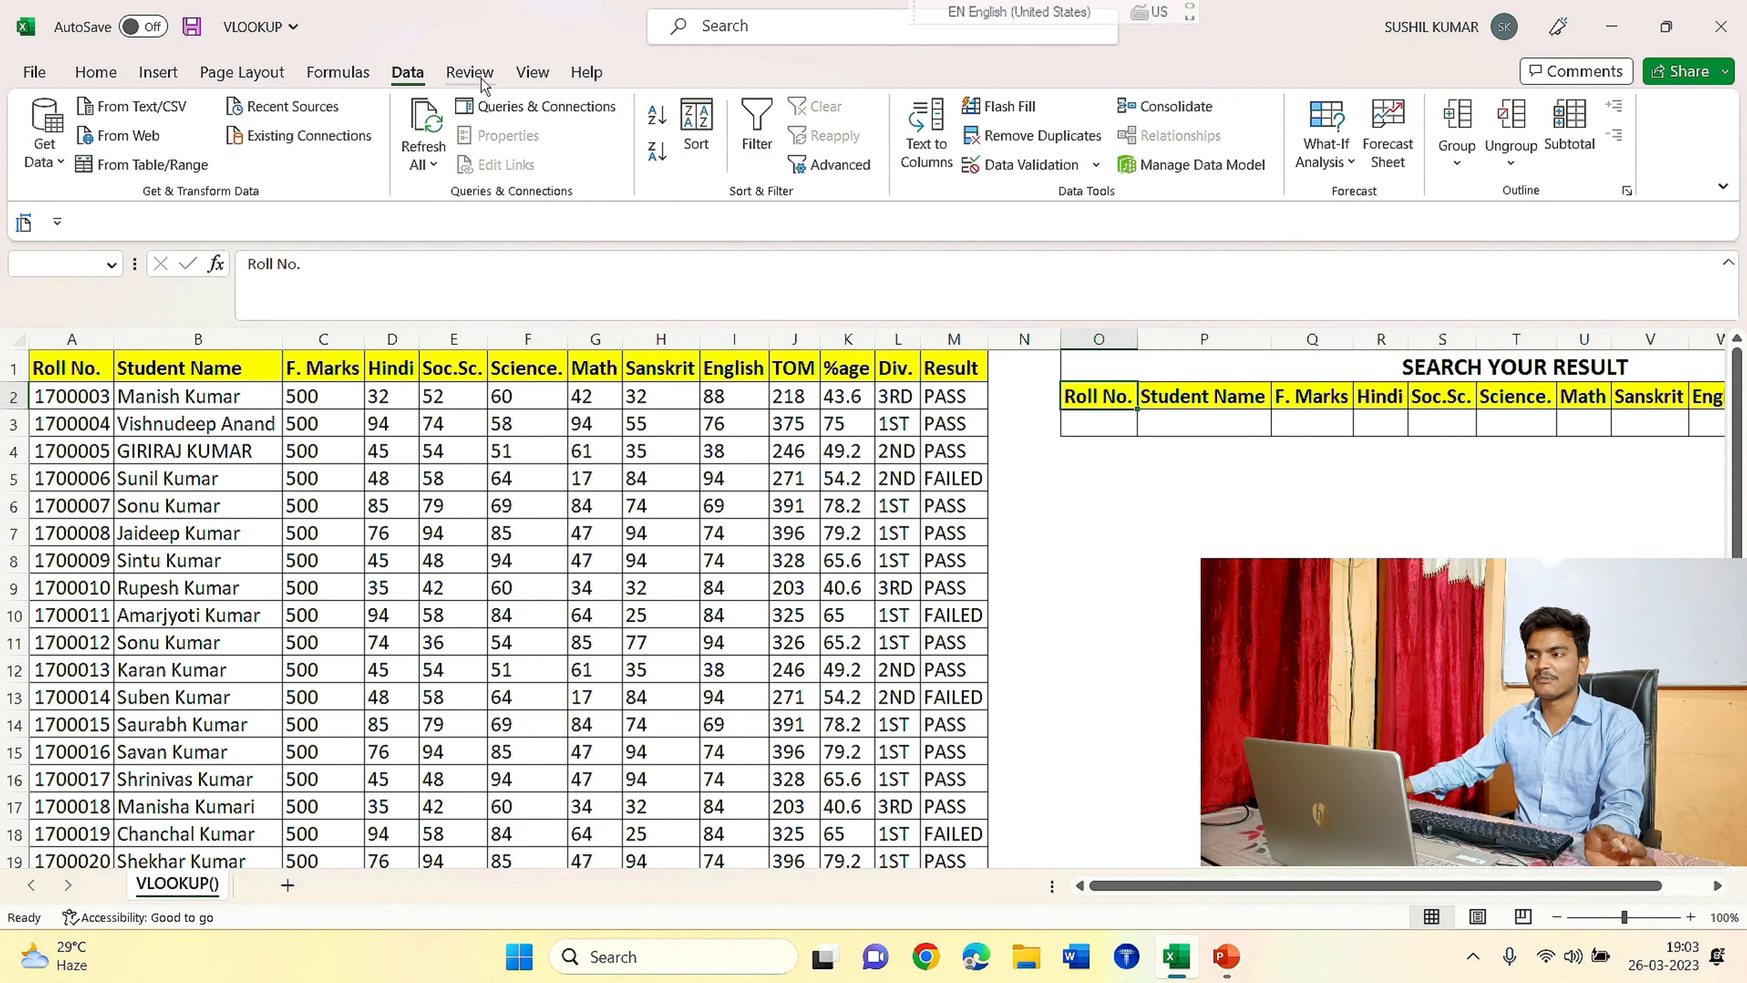
click(1032, 165)
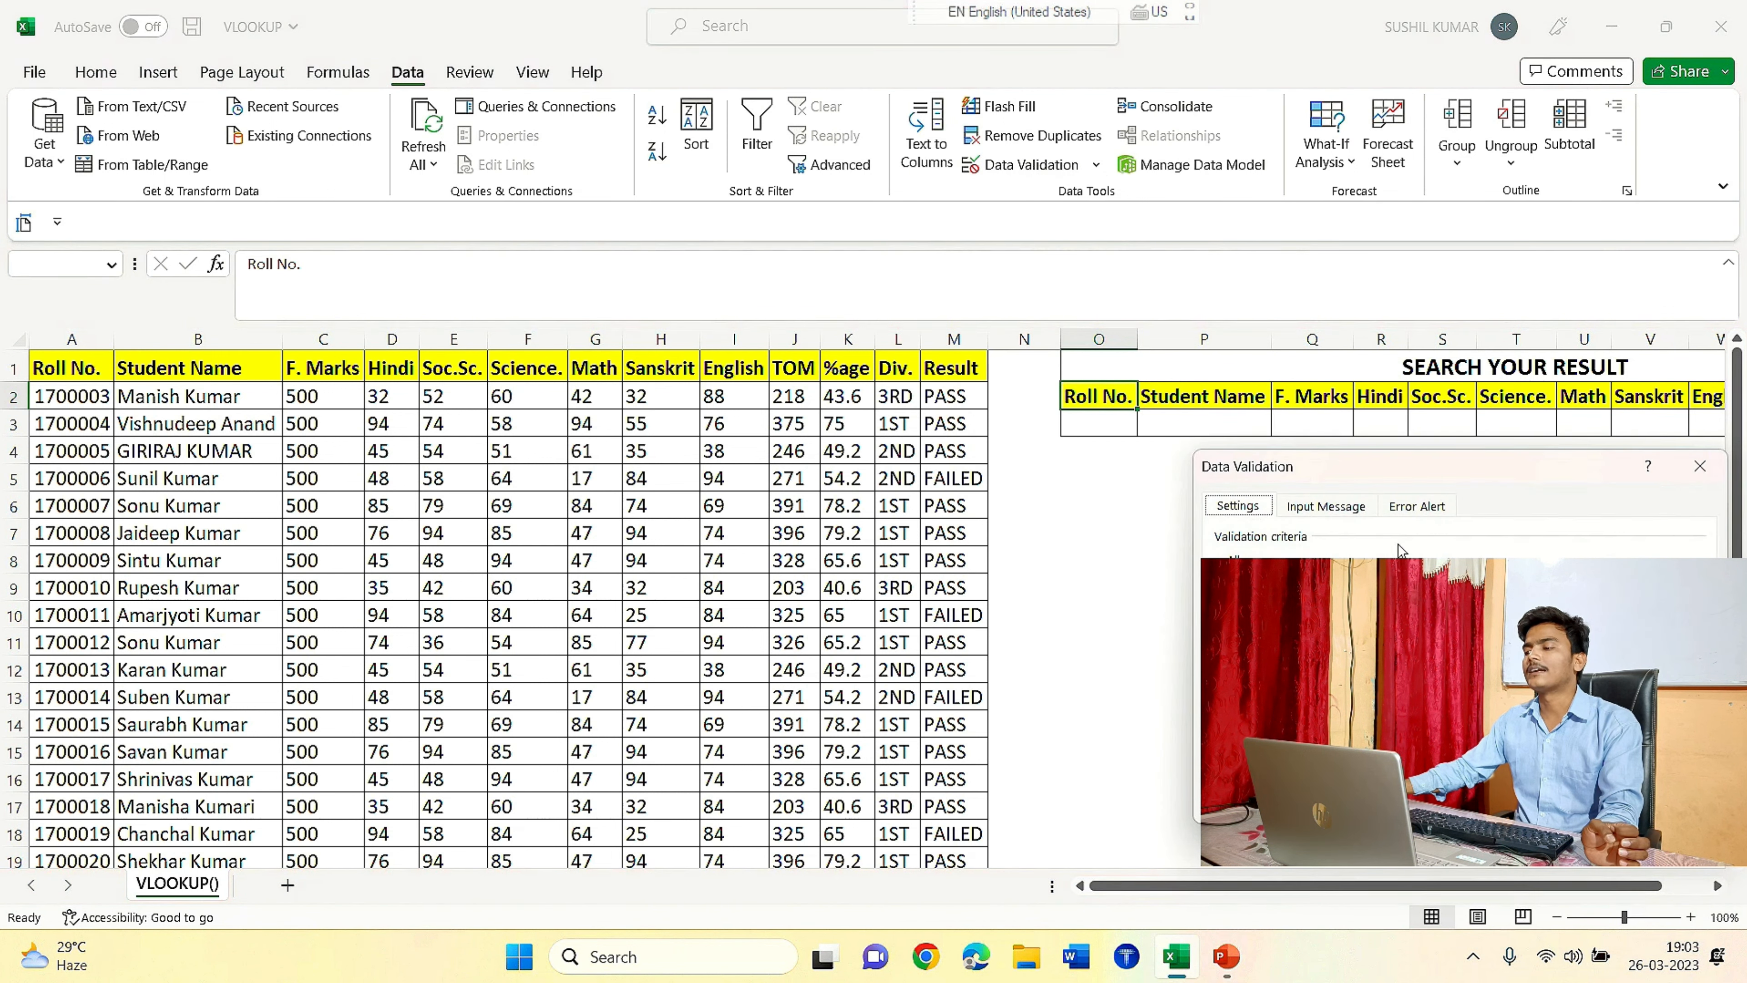
drag(1365, 479, 1041, 225)
click(1037, 330)
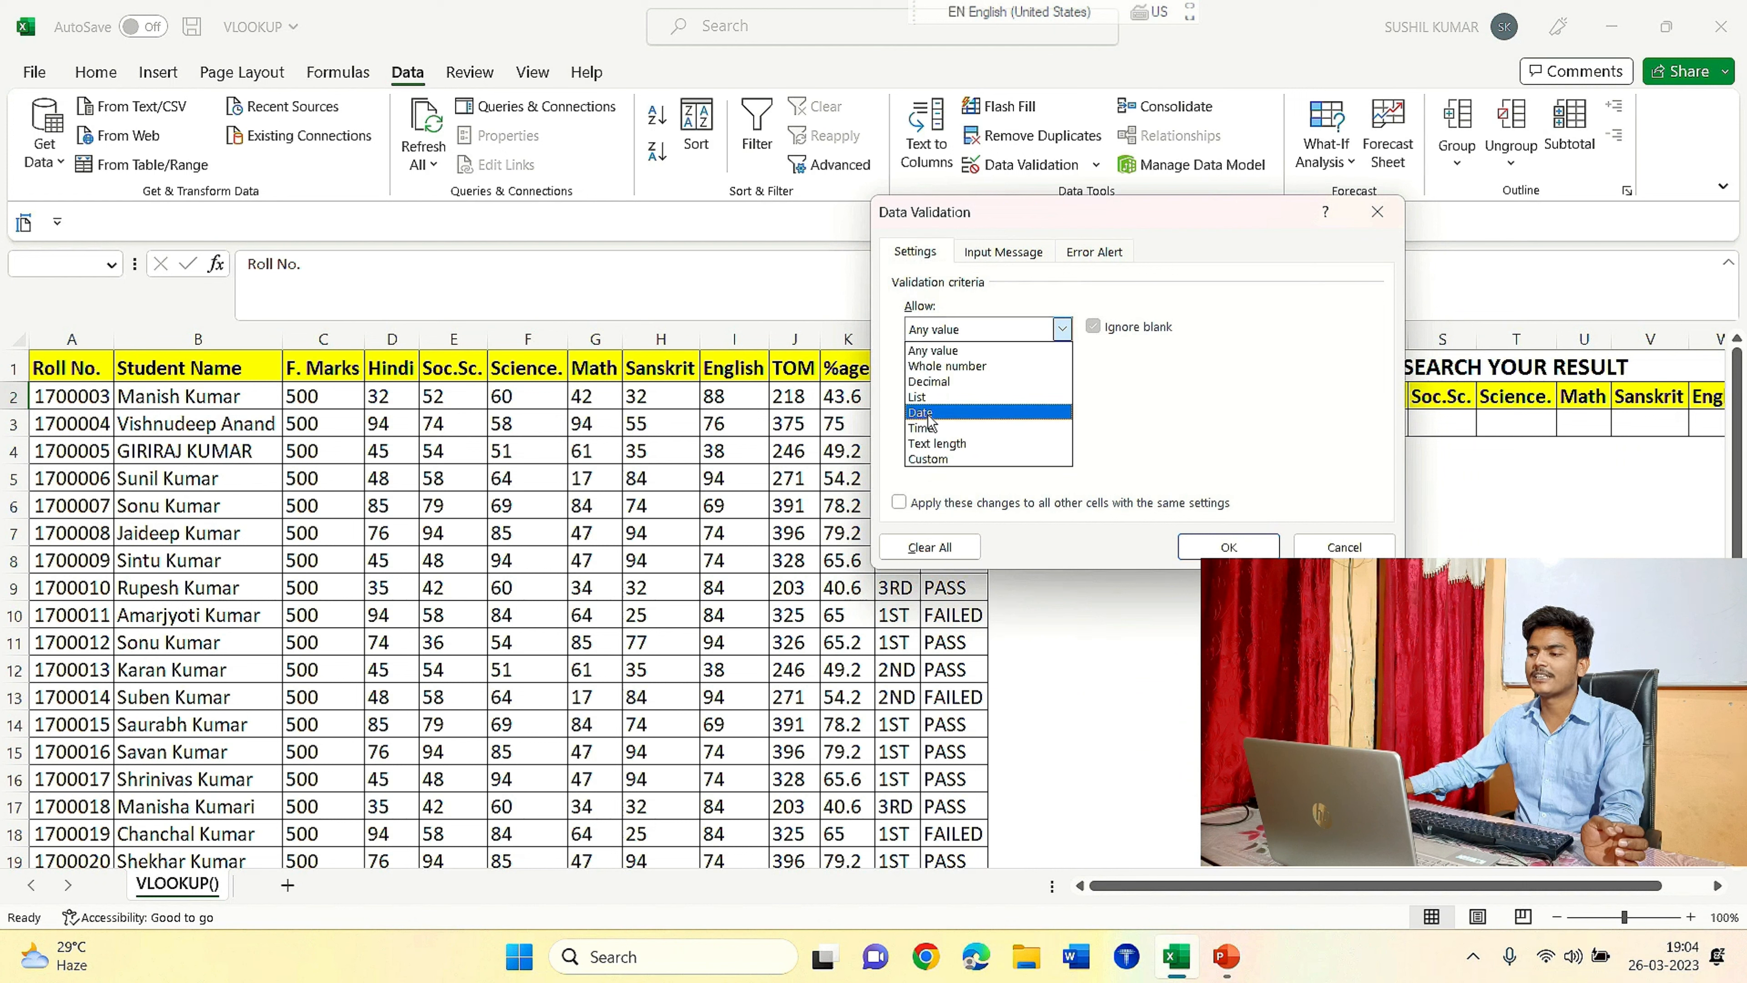
click(929, 399)
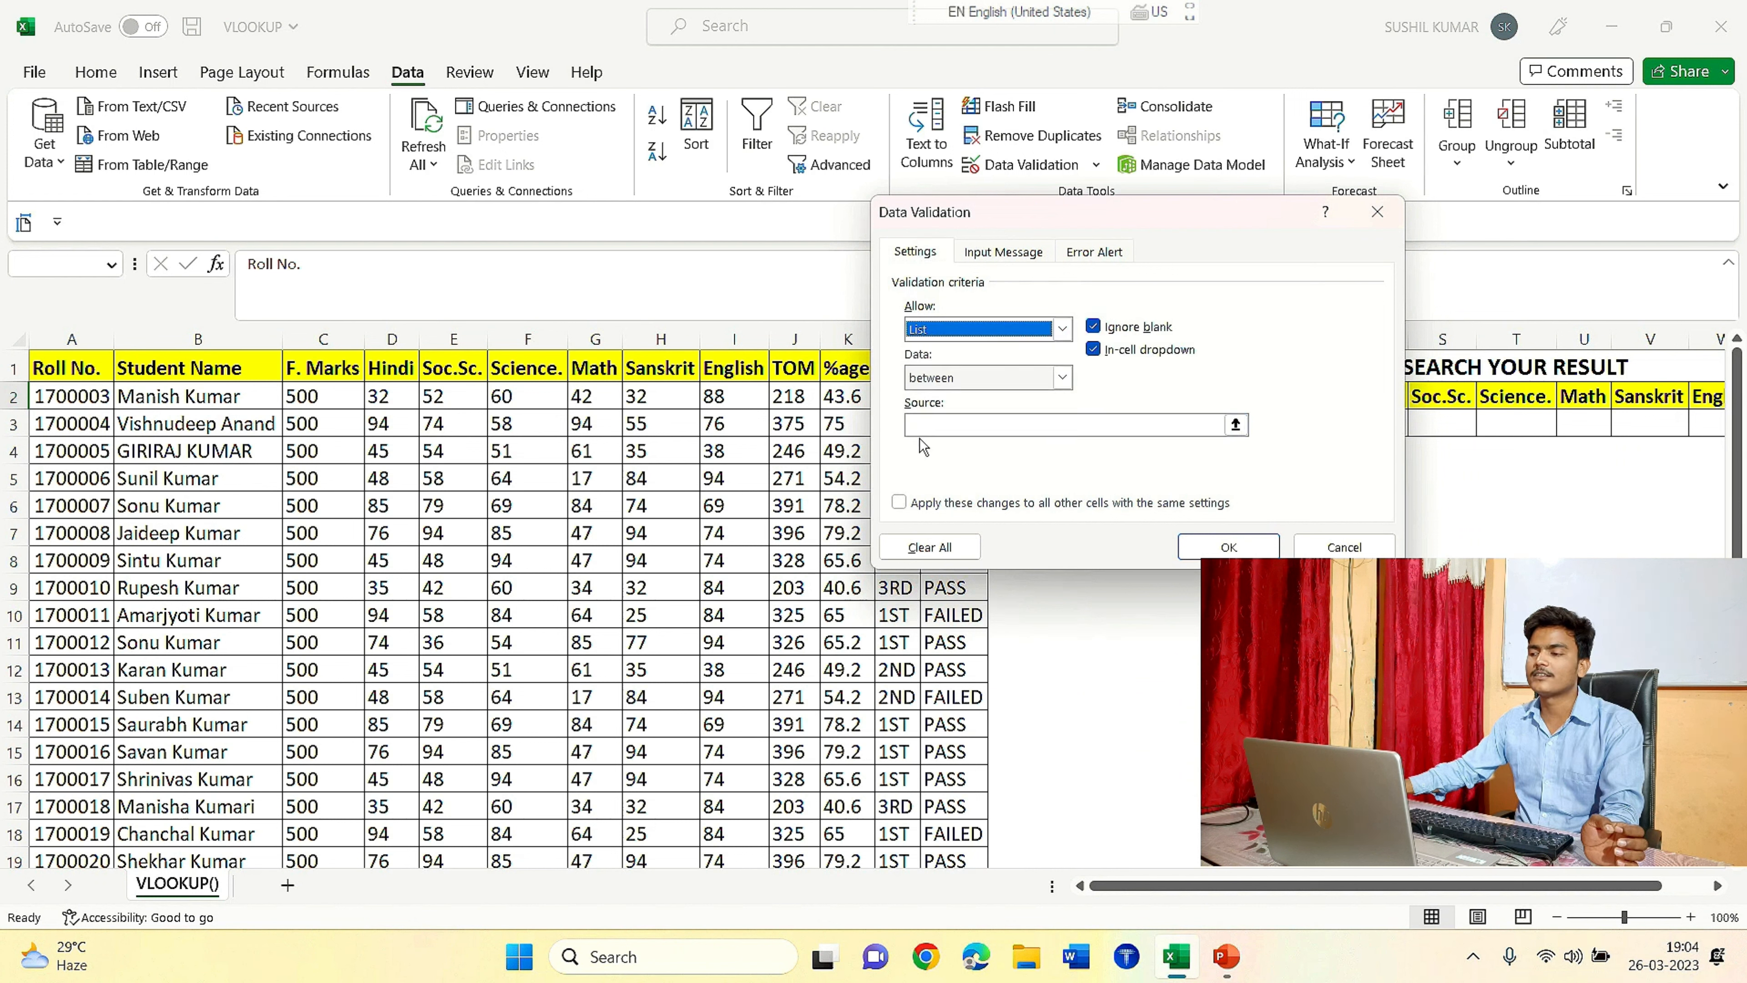
click(925, 425)
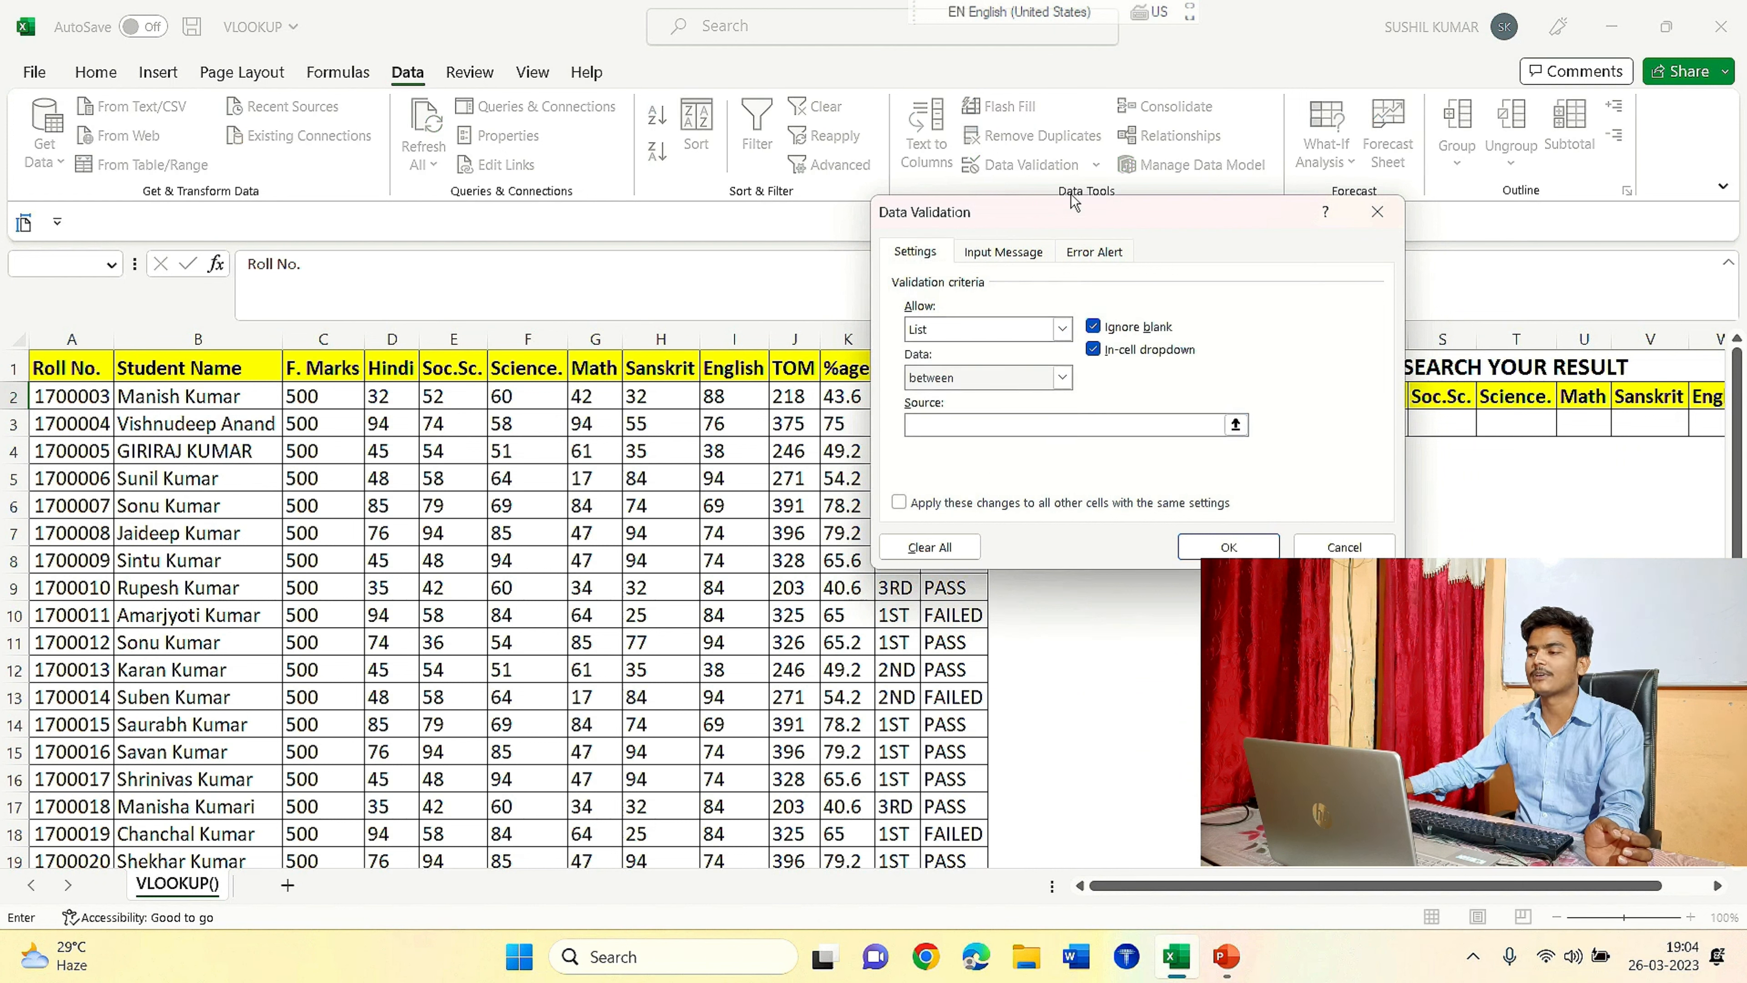
drag(1076, 209, 1414, 164)
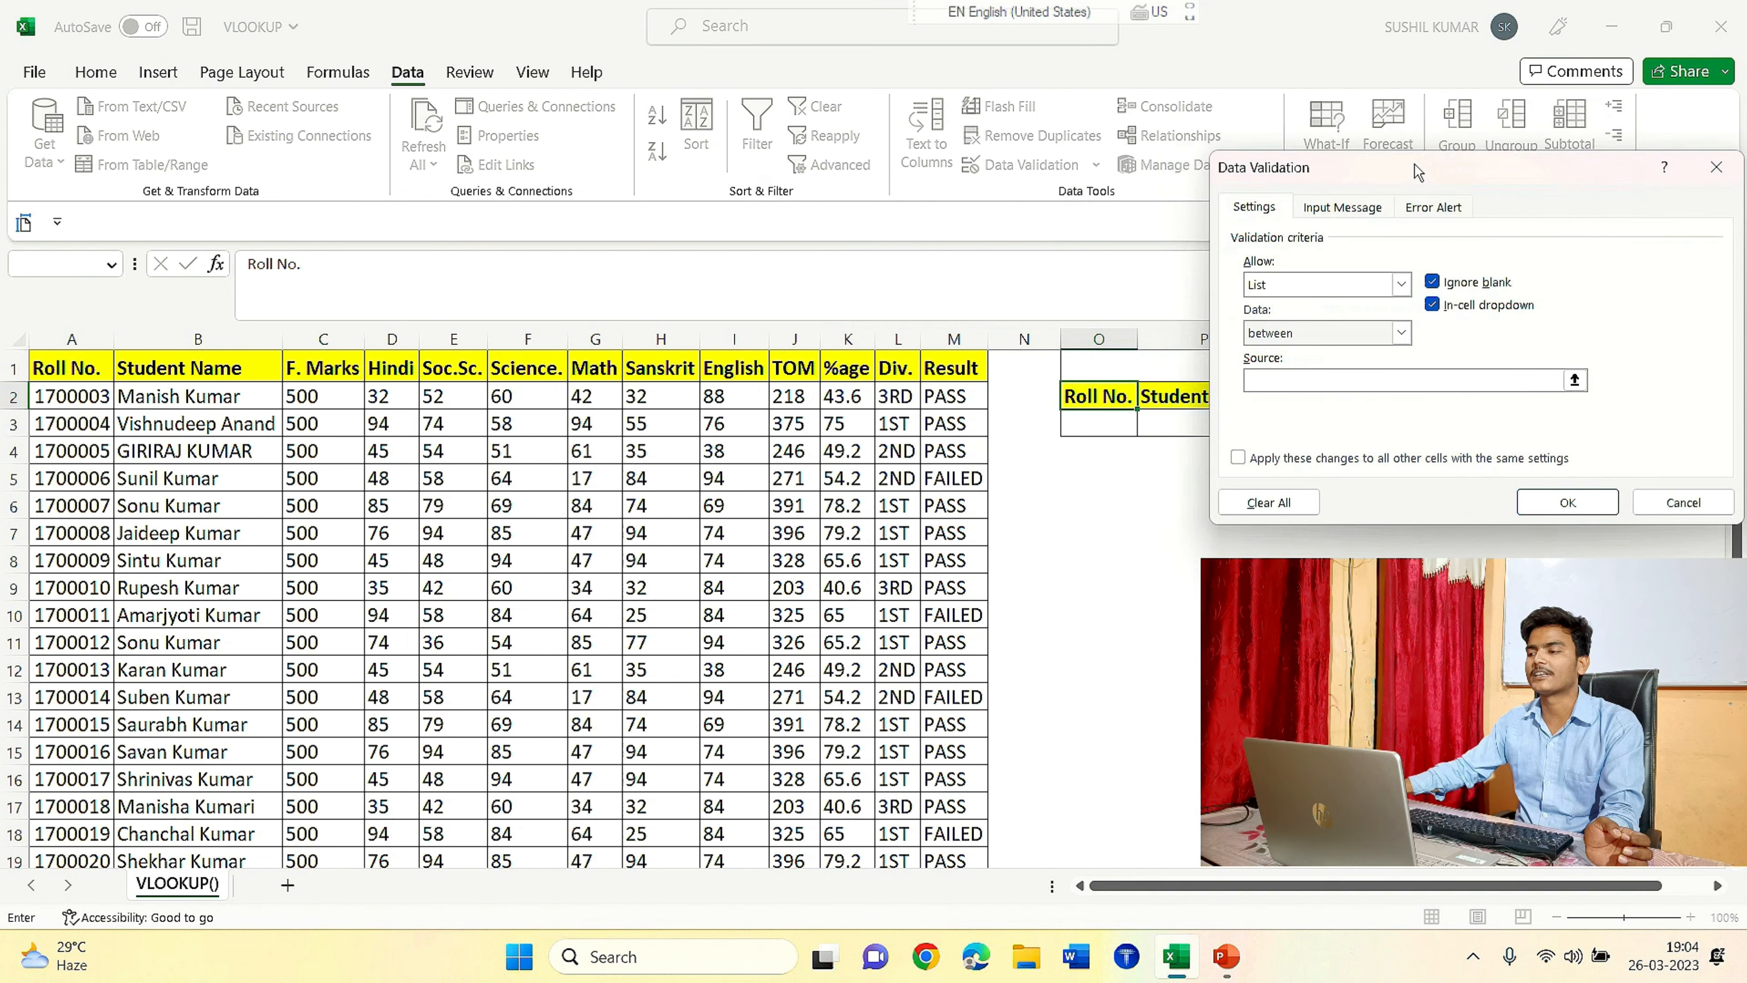
click(81, 371)
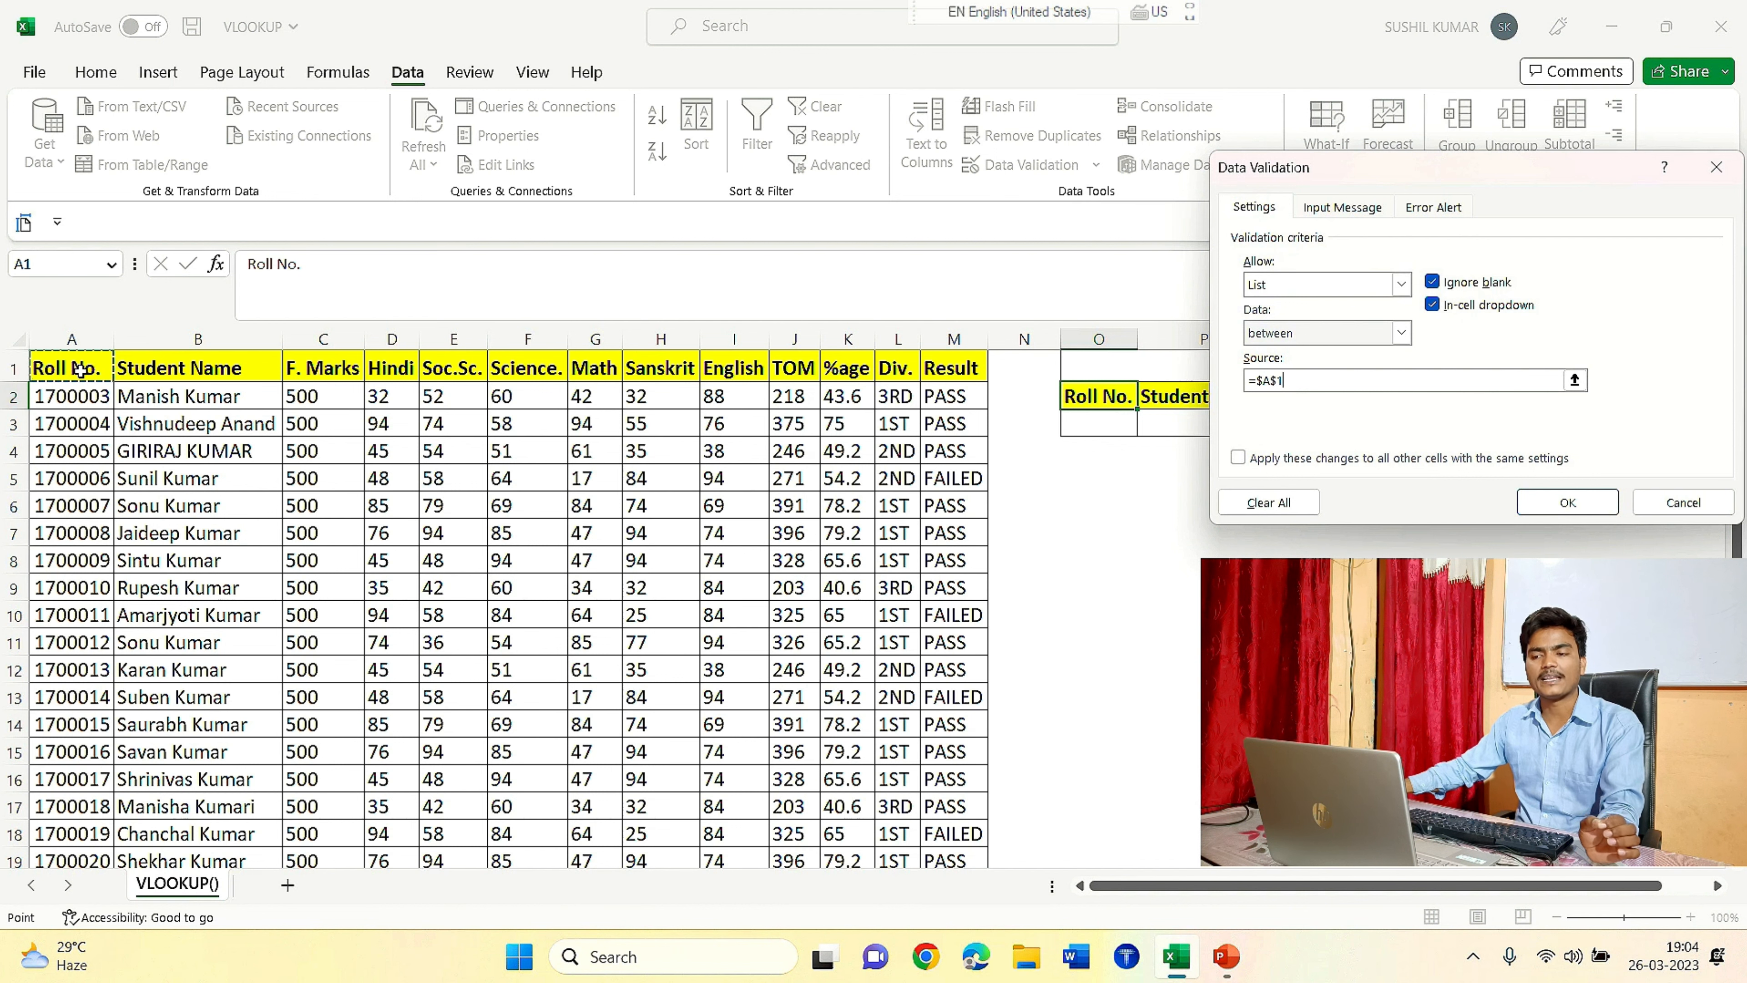
drag(80, 370, 107, 815)
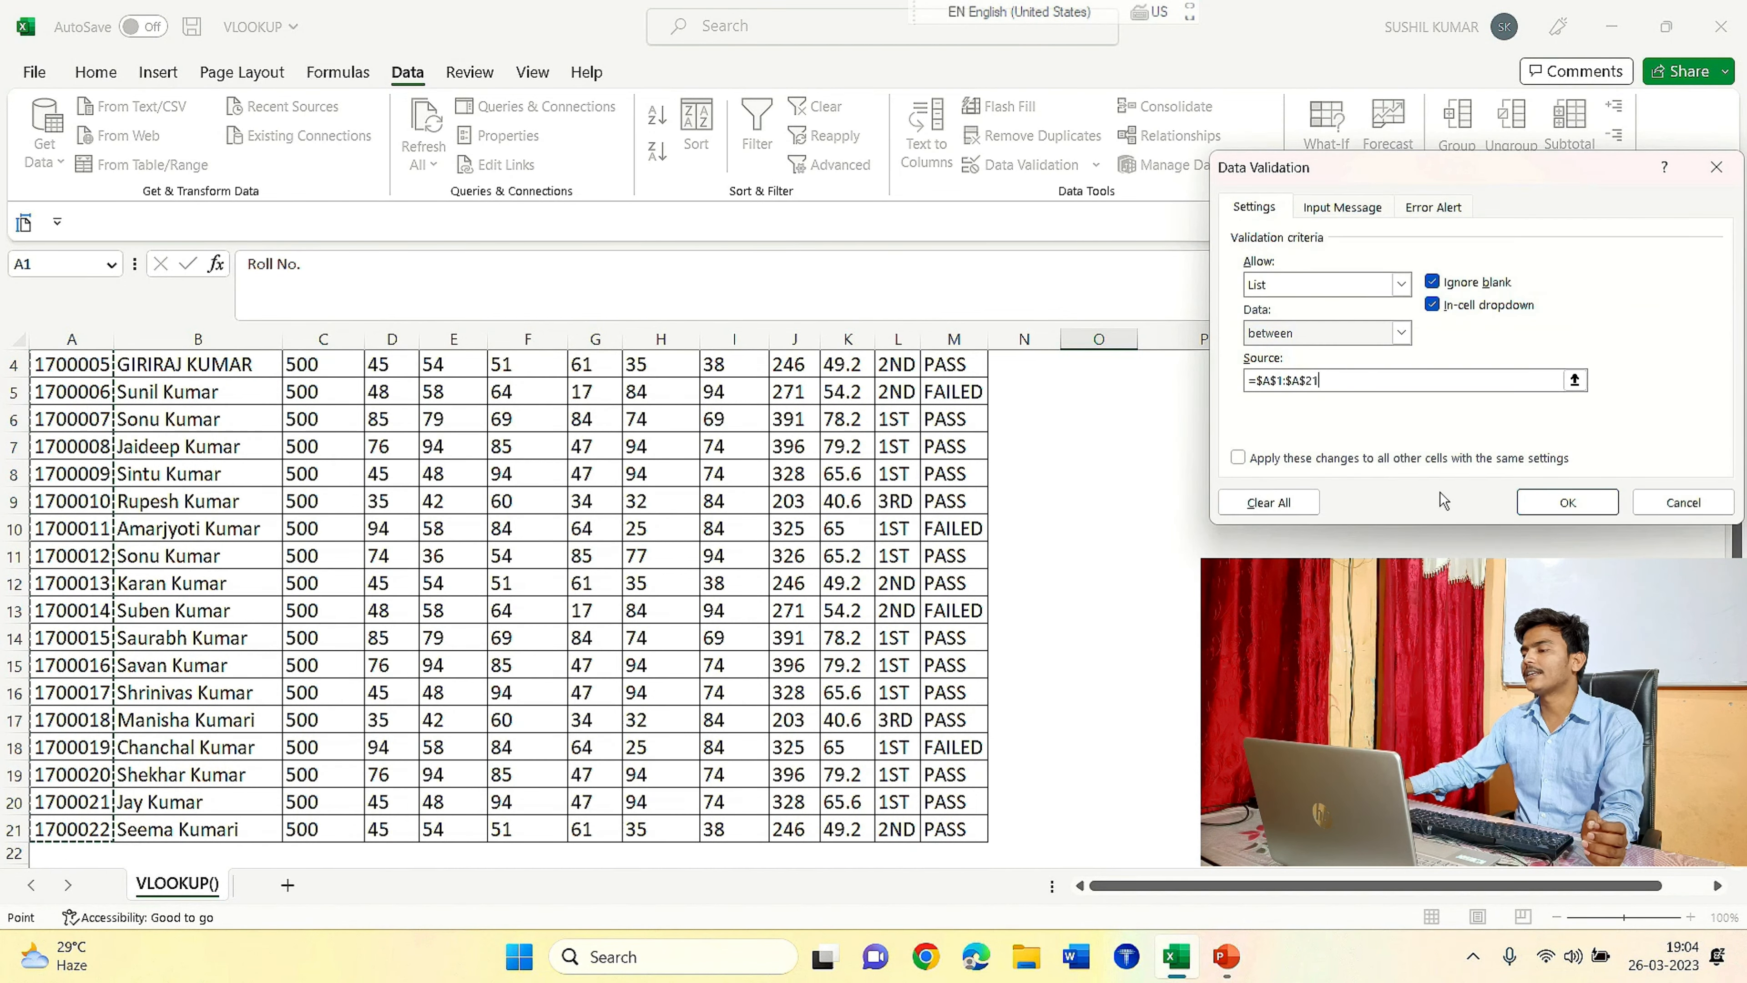
click(1568, 502)
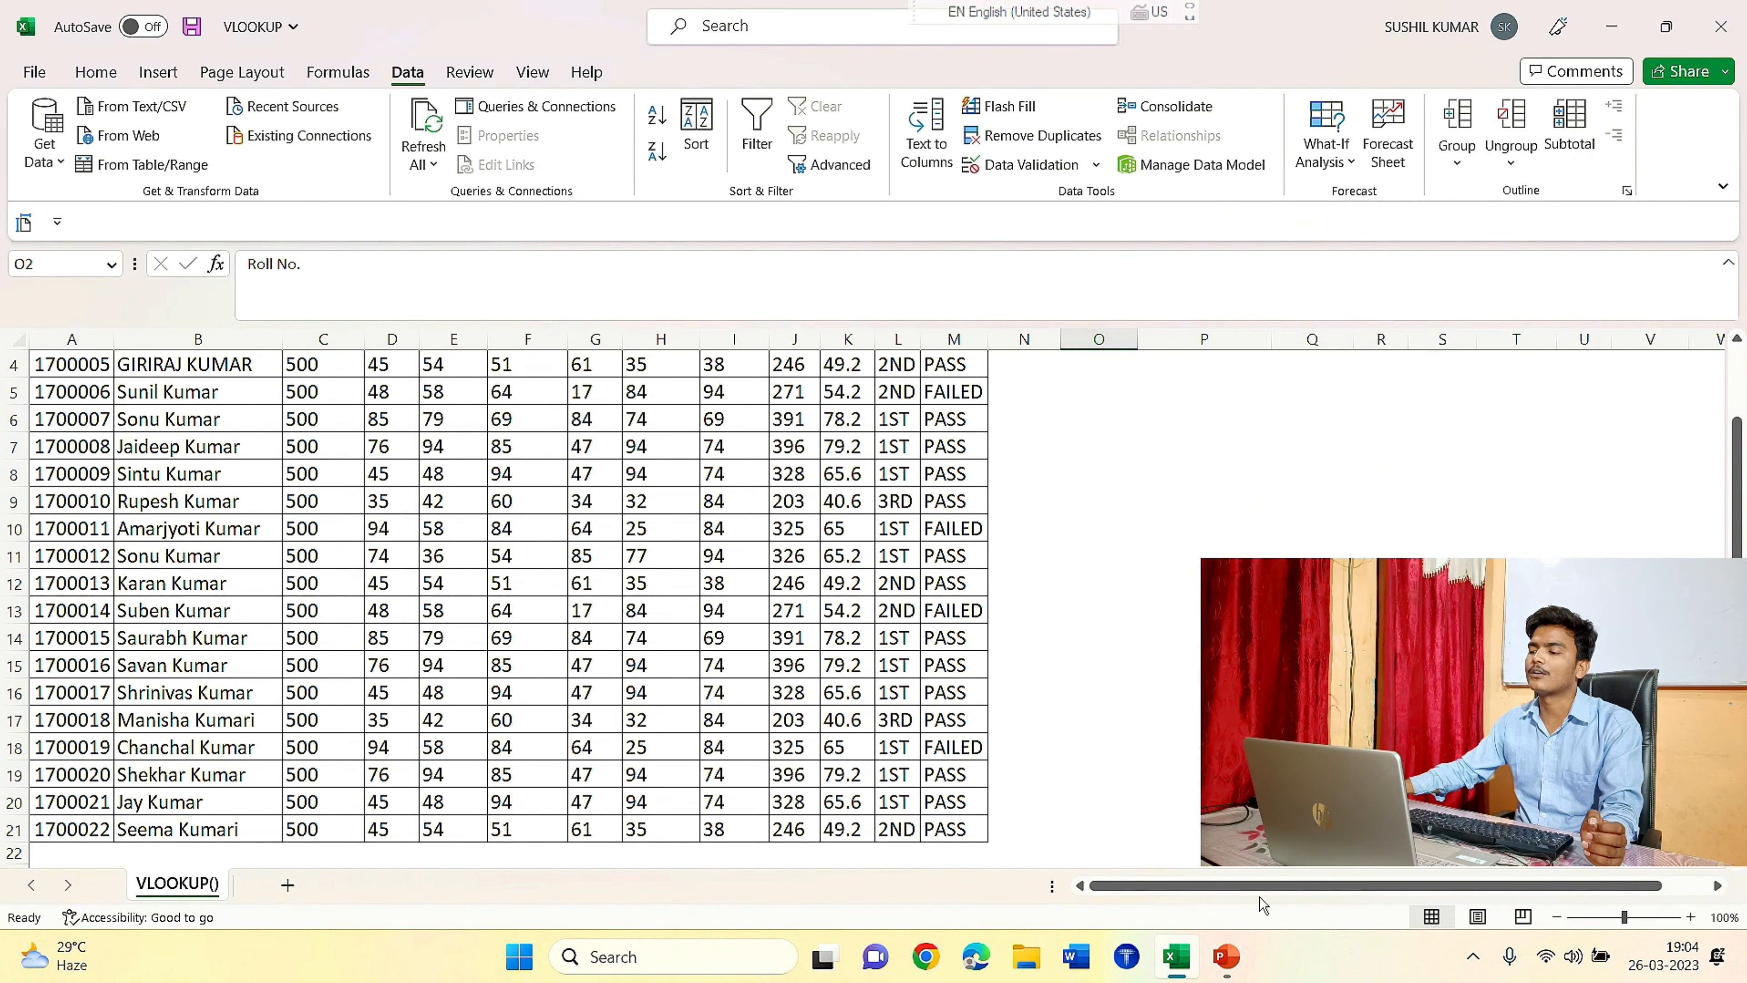
Check the roll number choices in the dropdown list of cell O2 without changing its value.
scroll(1101, 551, up, 1)
click(1144, 397)
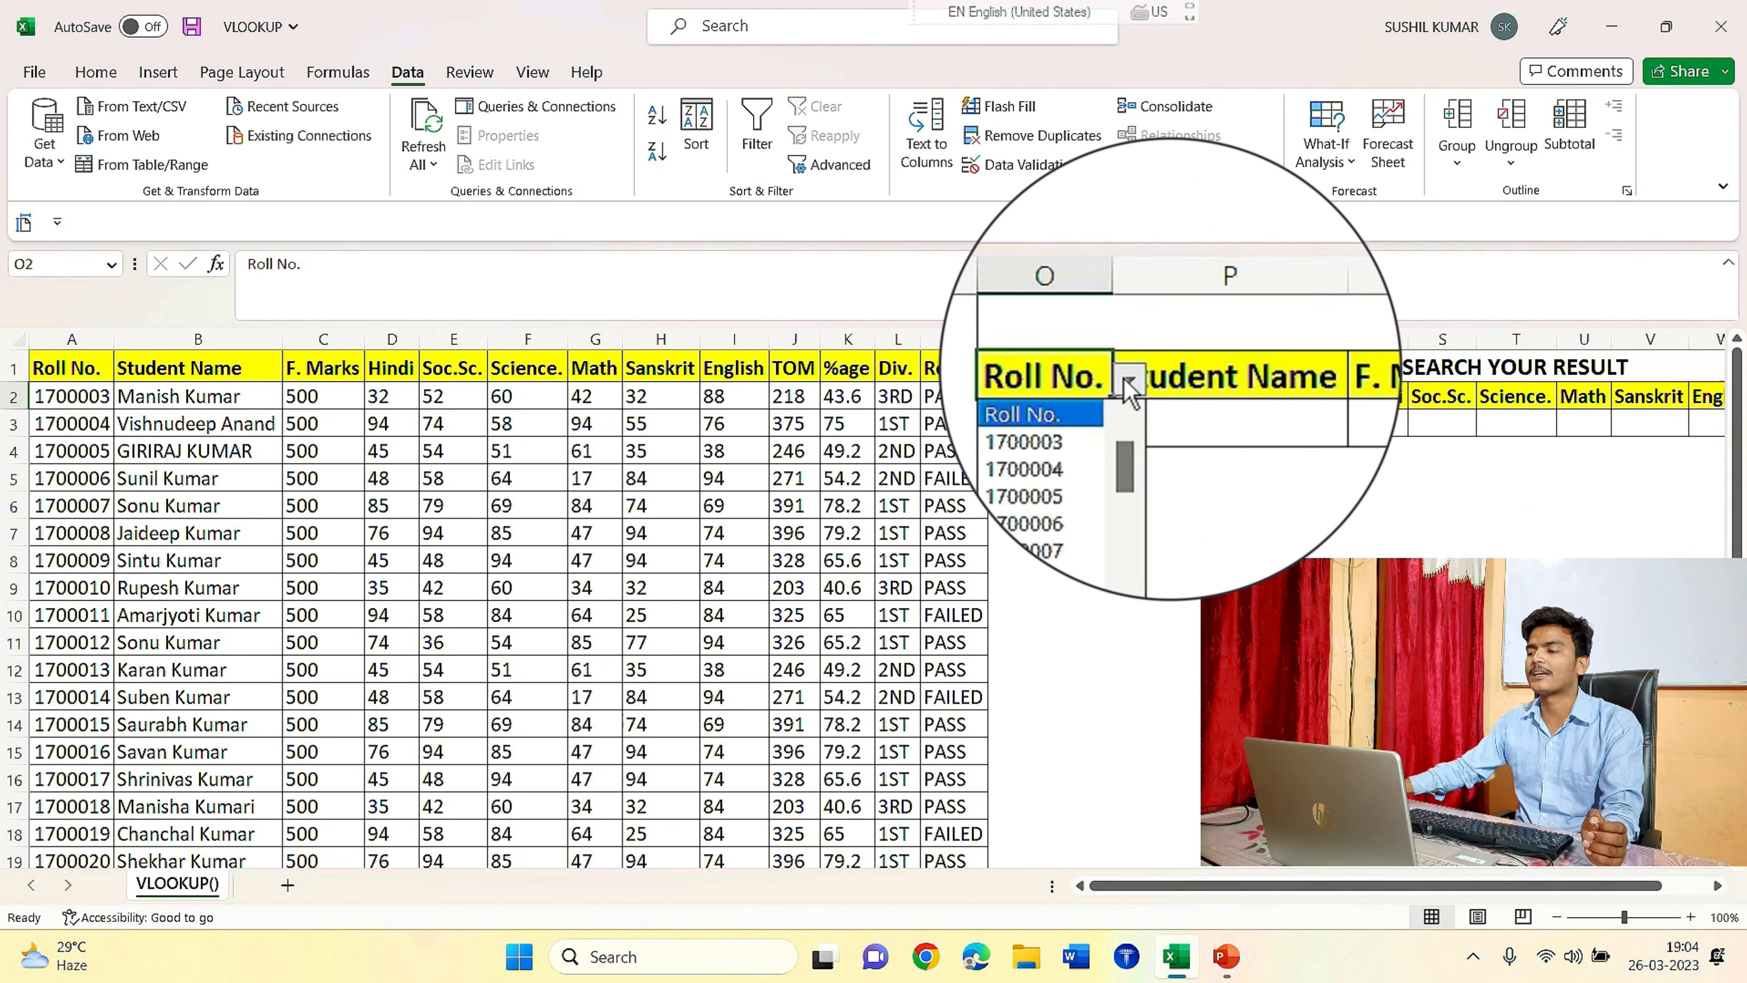
drag(1127, 485, 1151, 429)
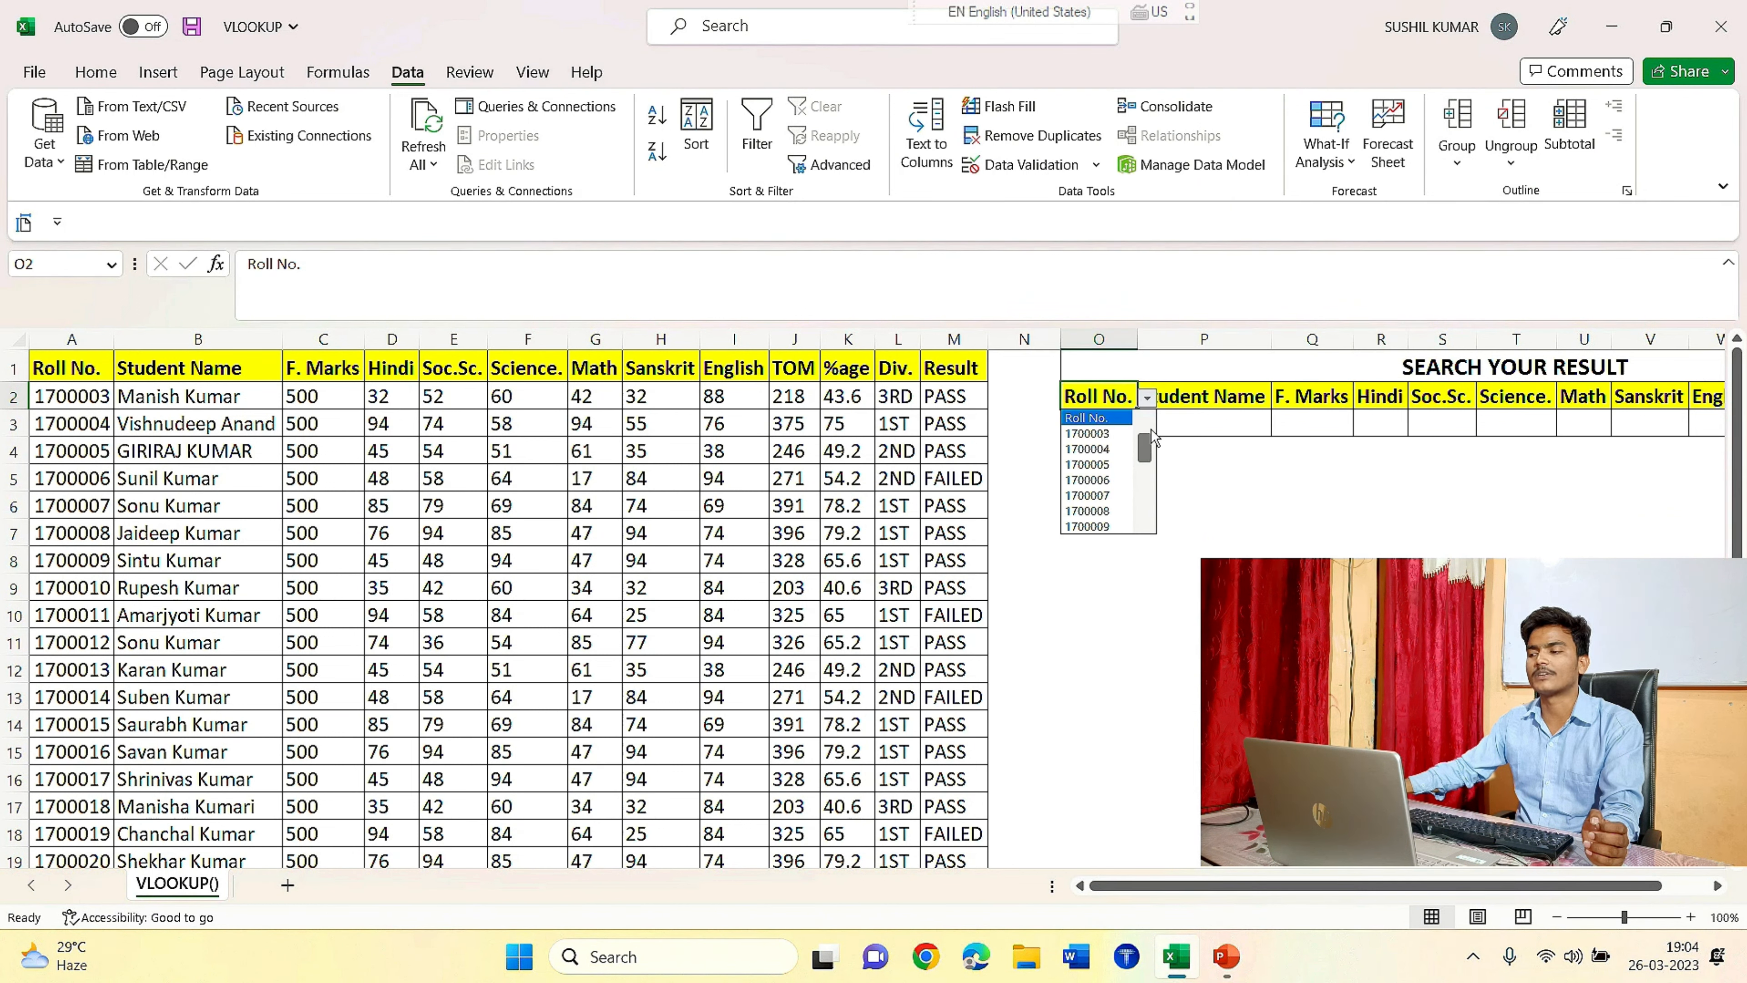
click(1267, 439)
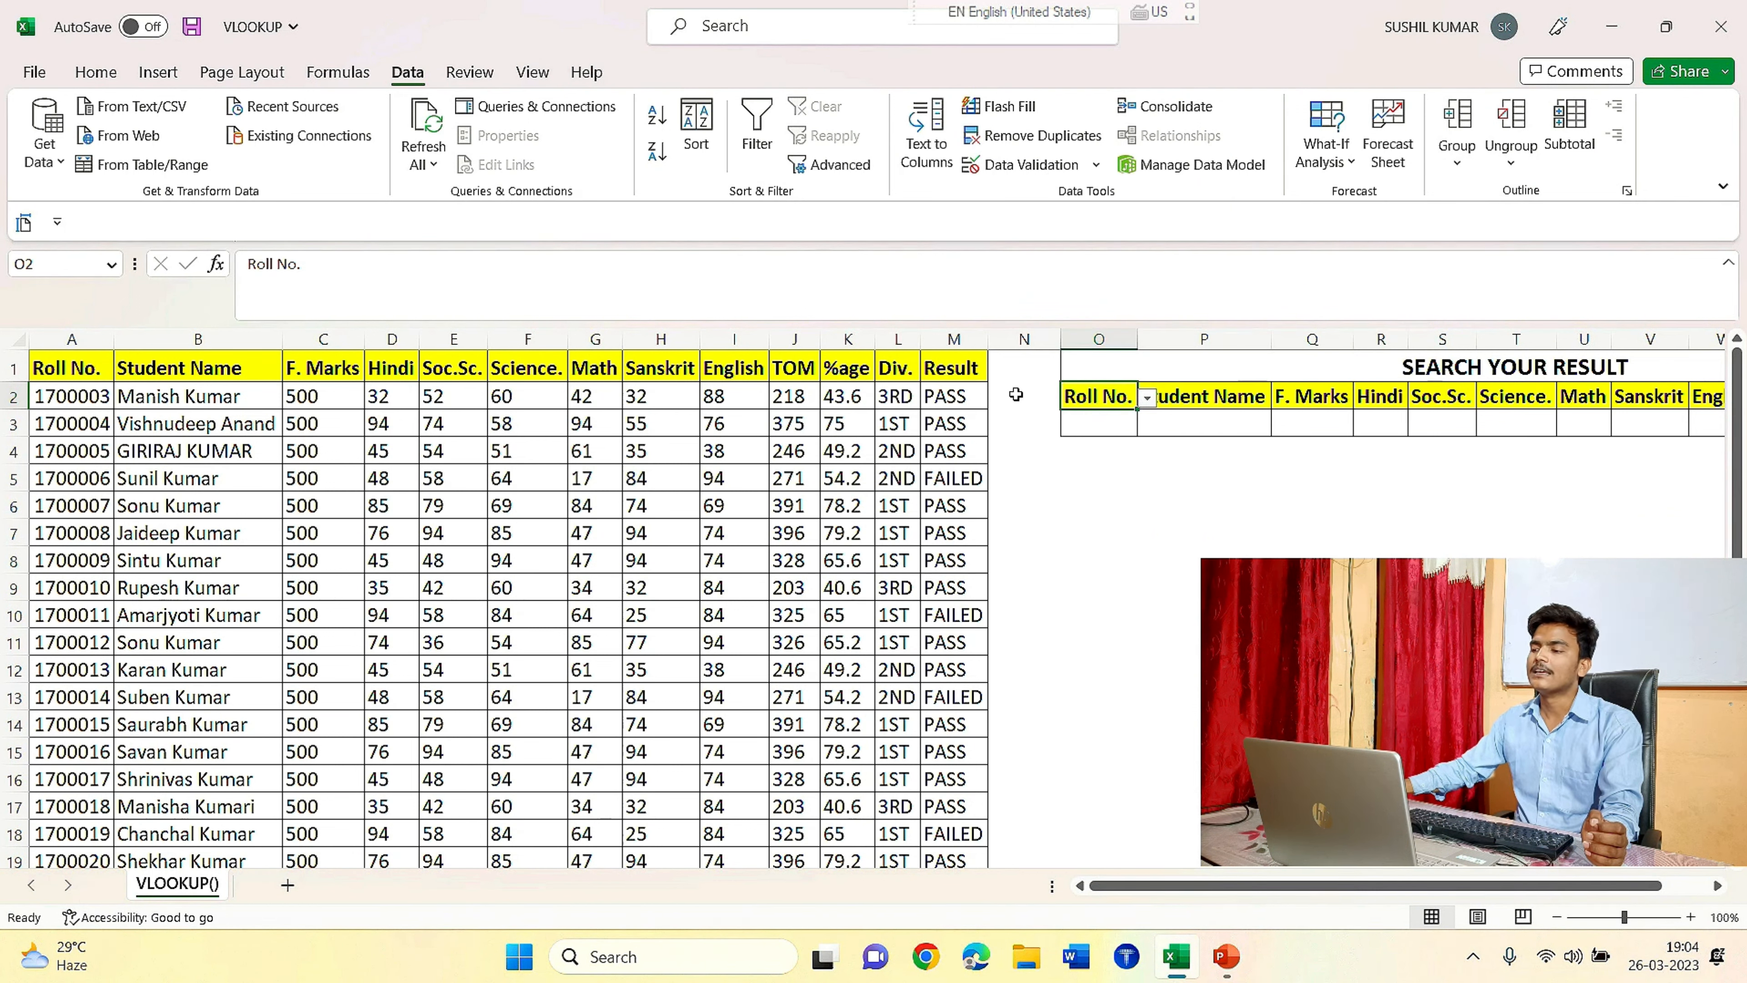
click(1105, 427)
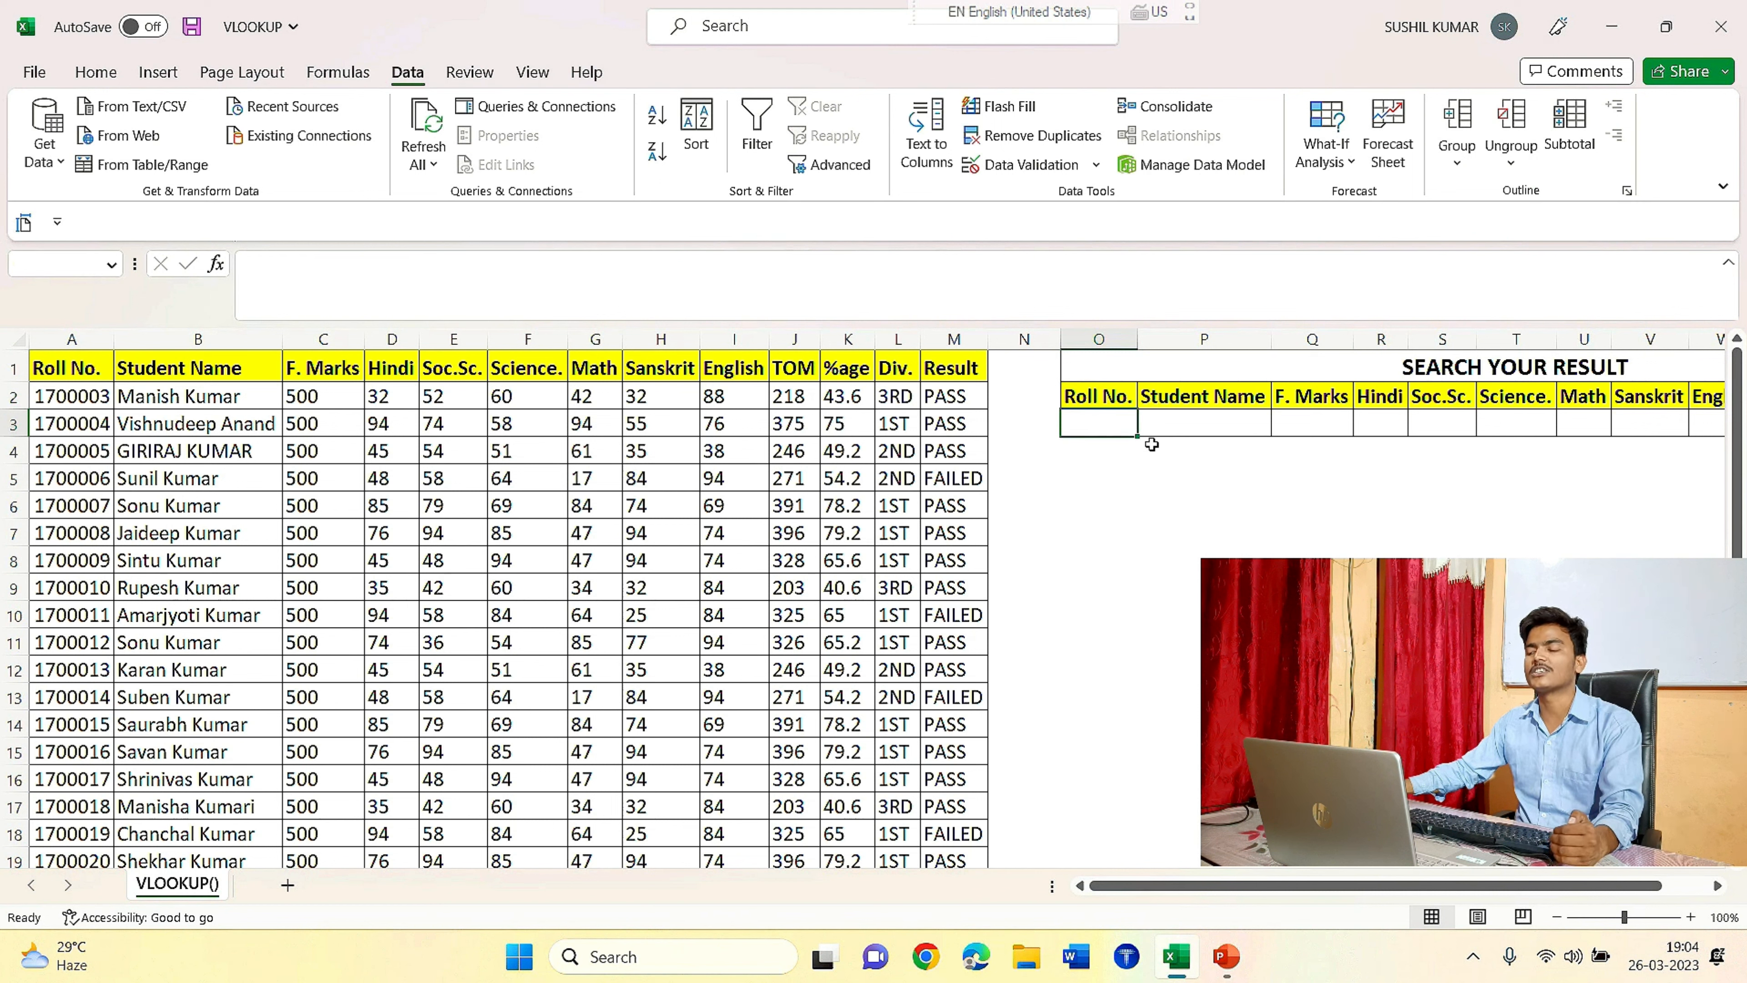
click(1120, 399)
click(1149, 400)
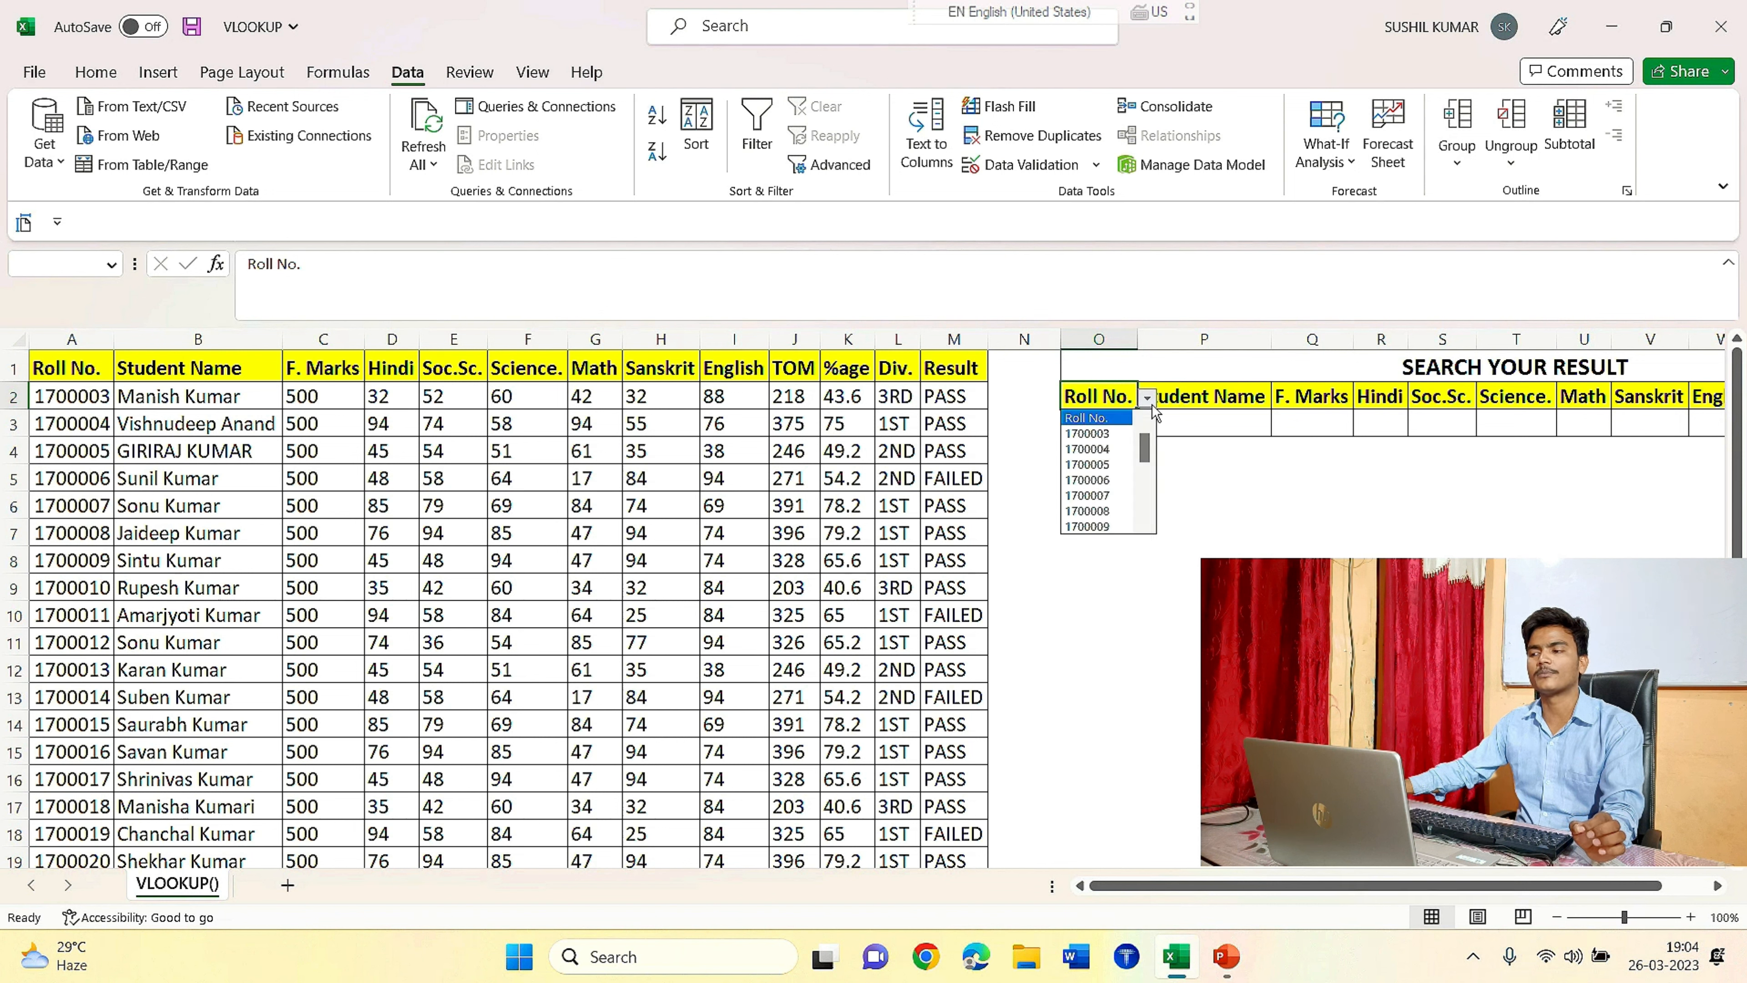
key(Escape)
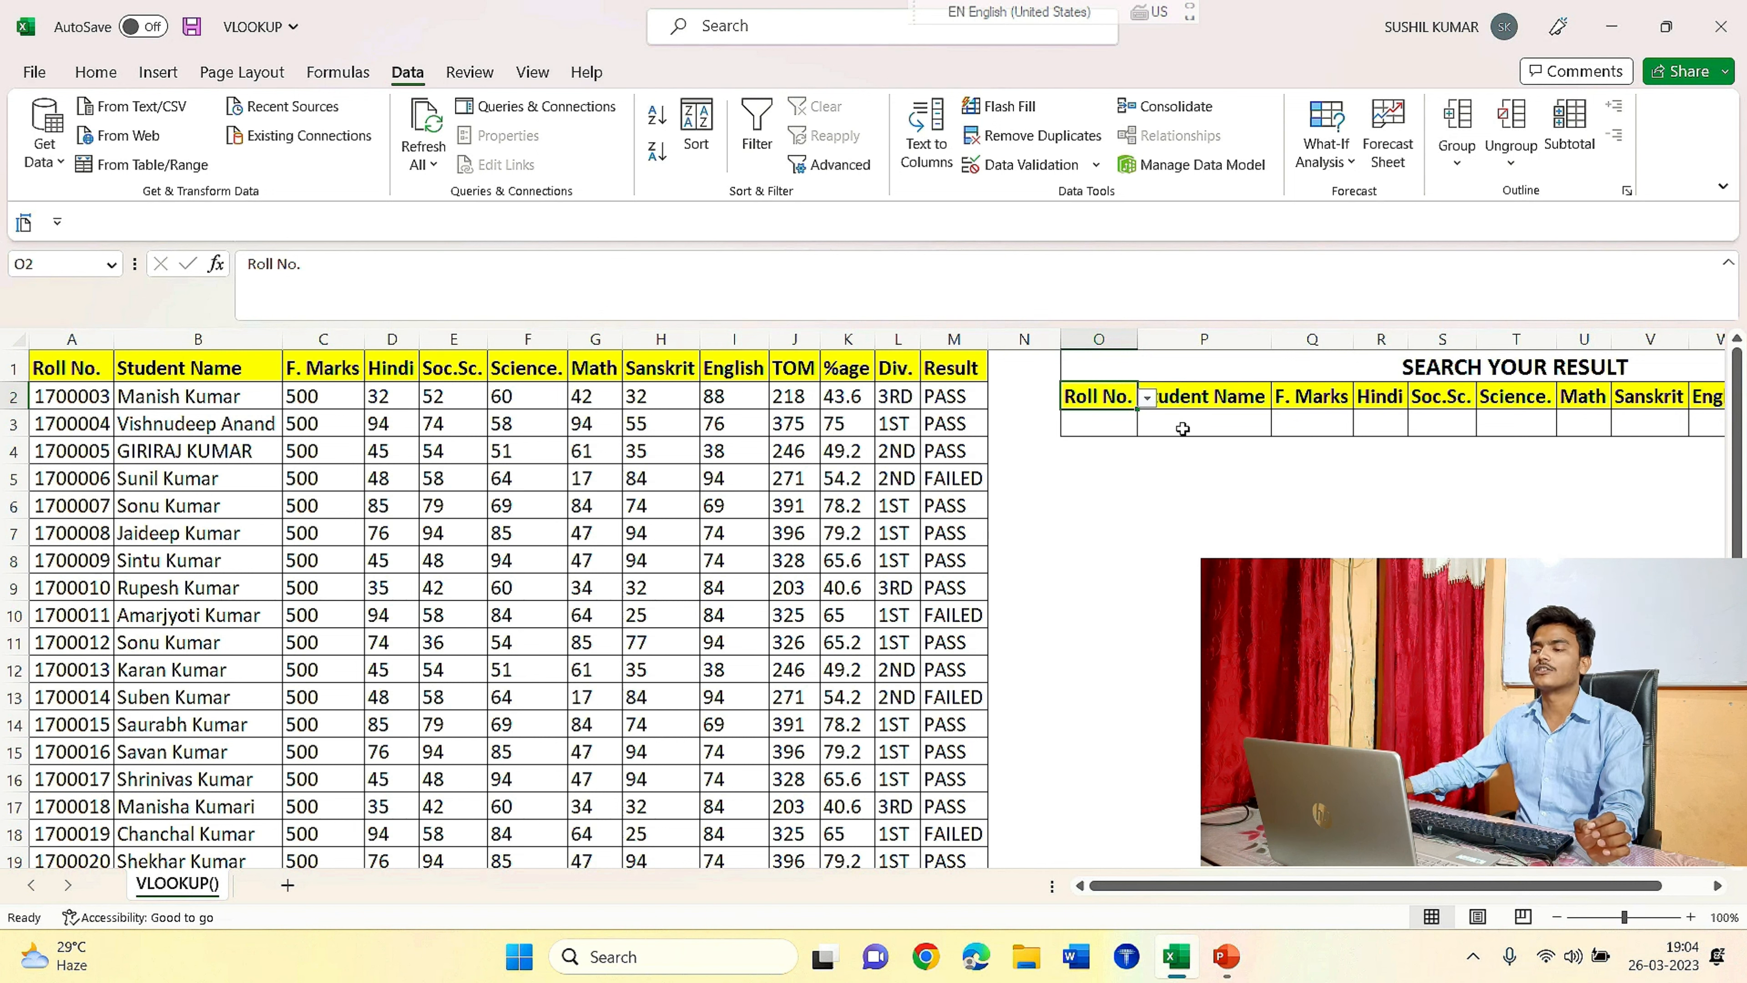
click(1116, 430)
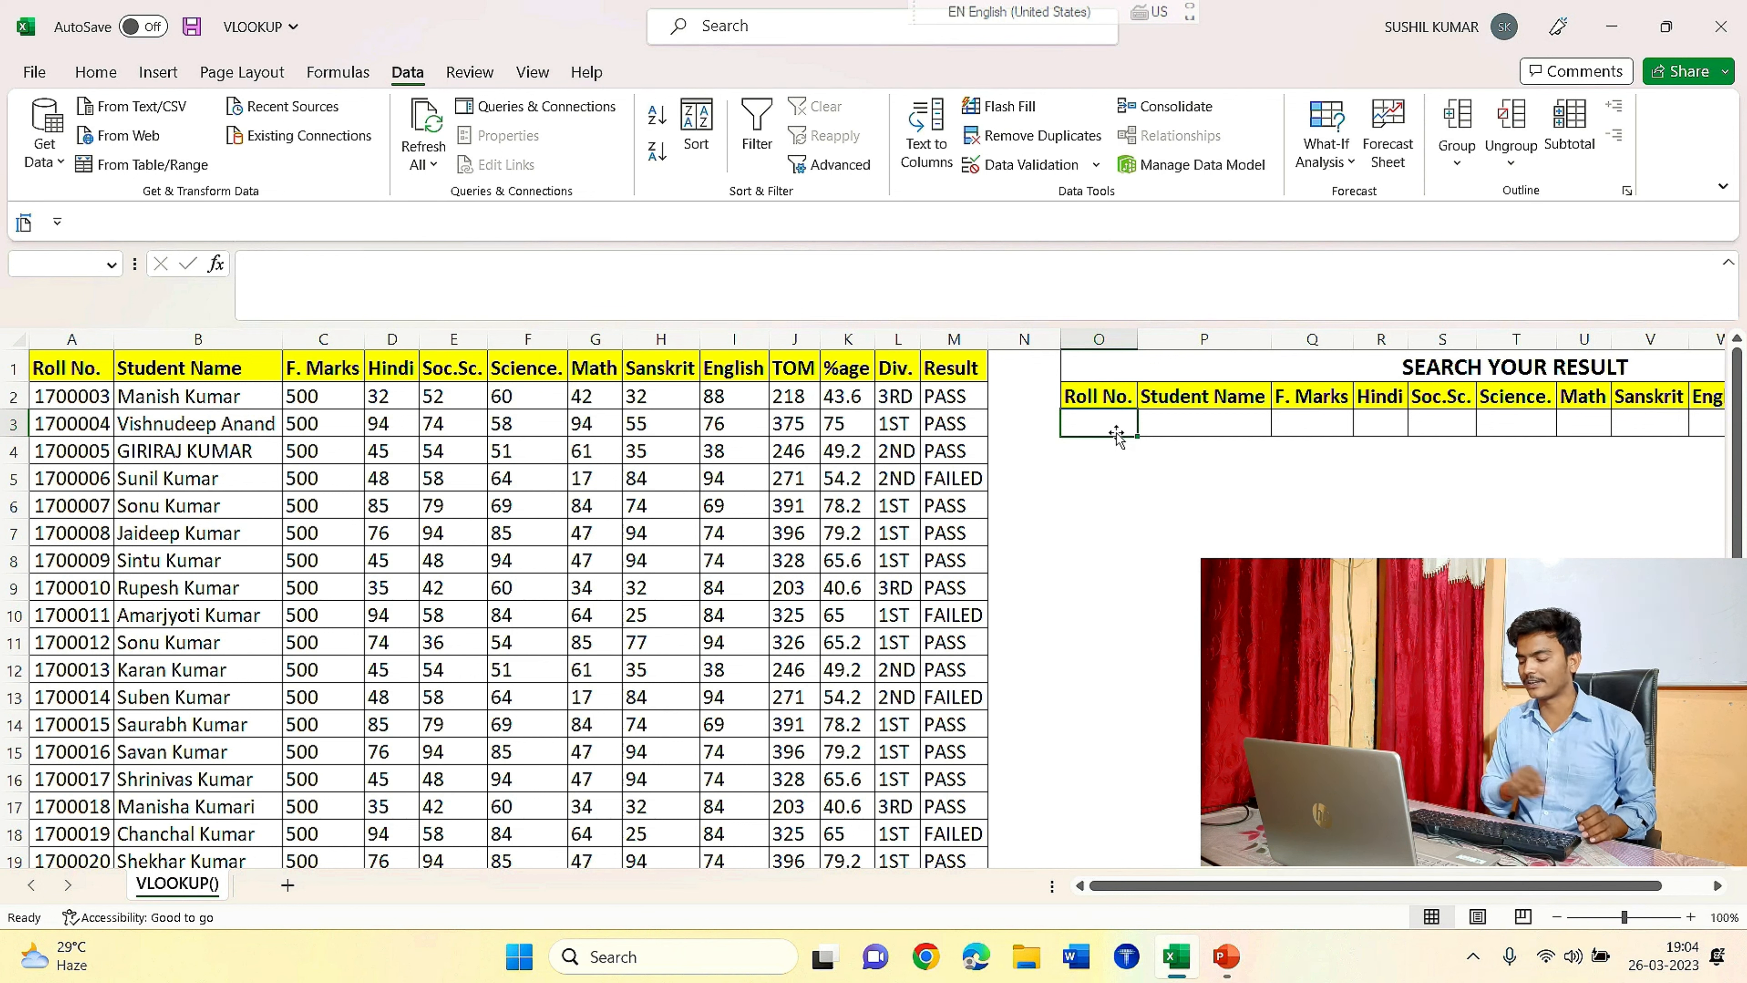
Start a VLOOKUP function in O3 with O2 as the lookup value and A1:M21 as the table array.
text(=)
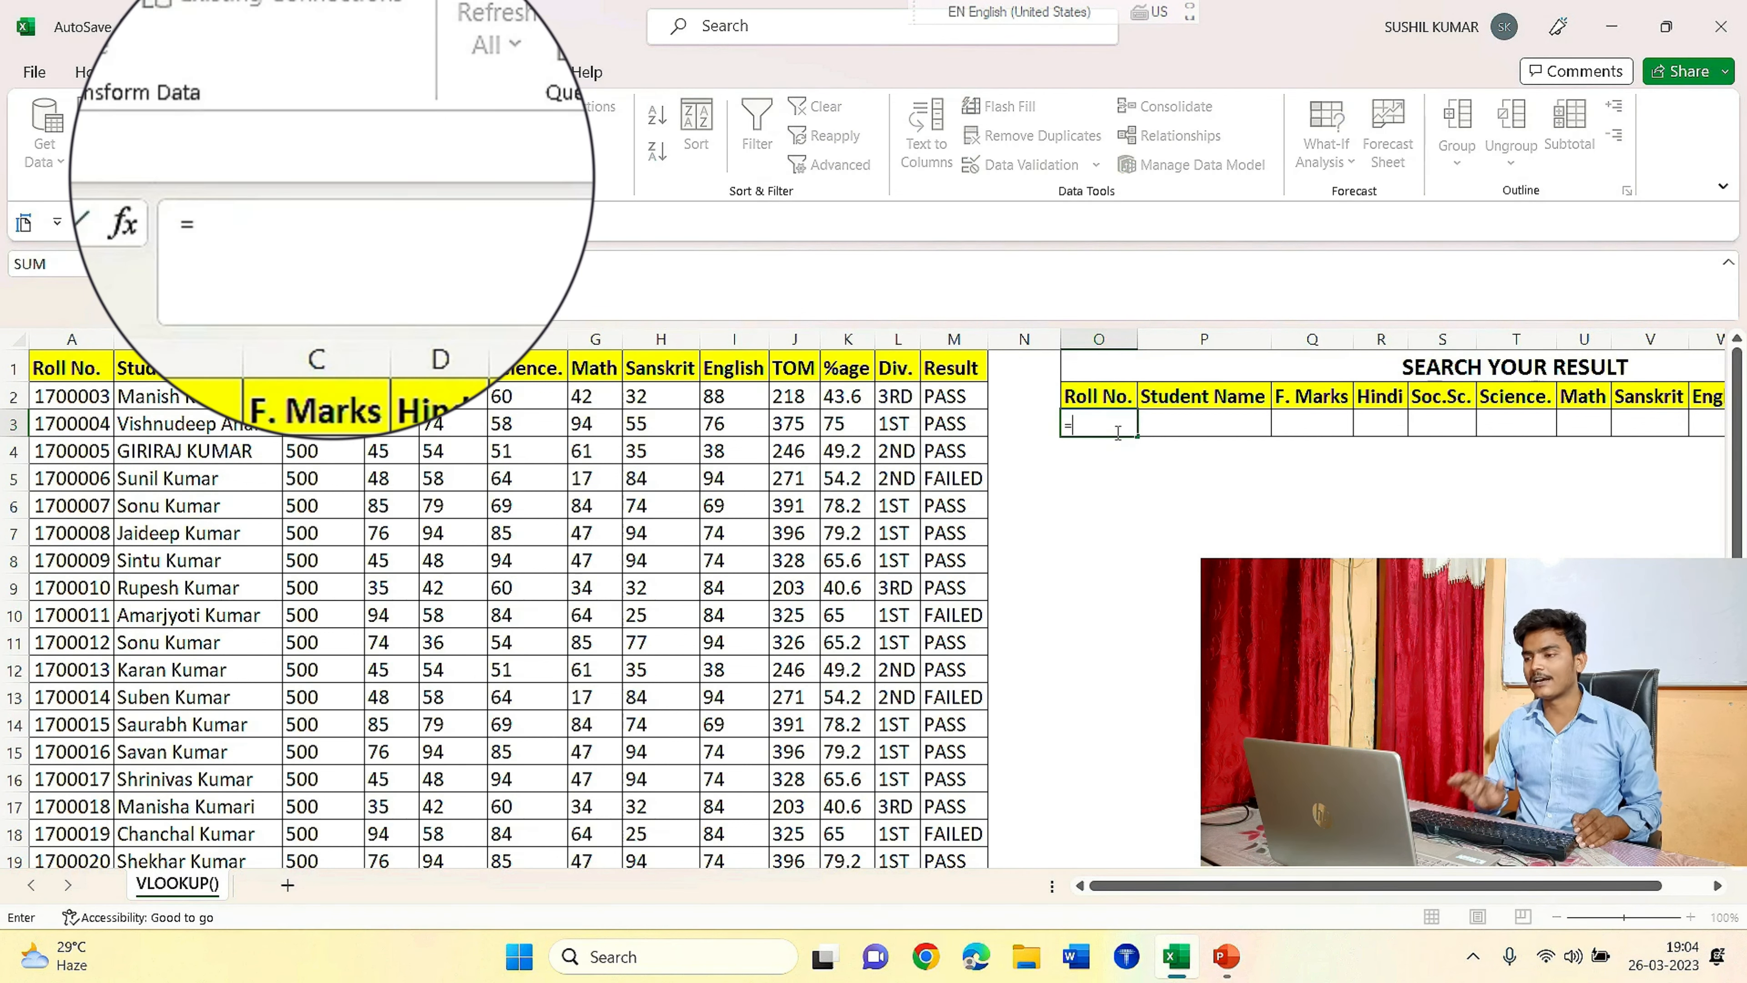
text(VLOOKUP)
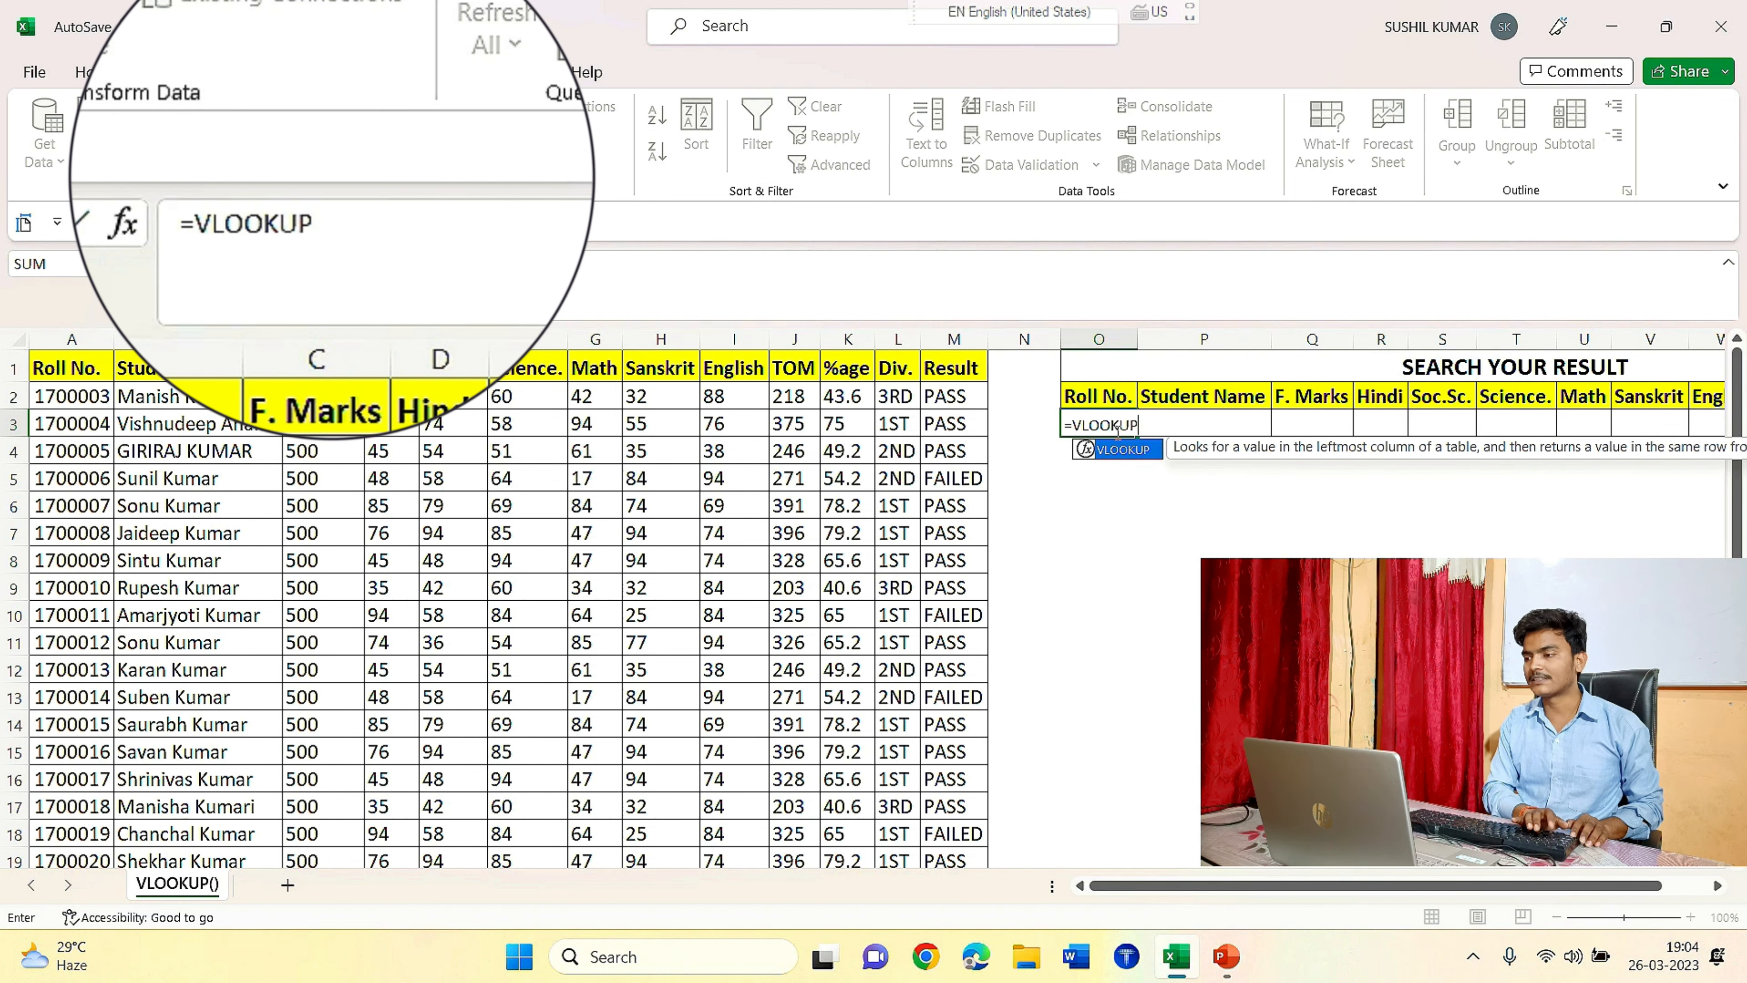
key(ctrl+a)
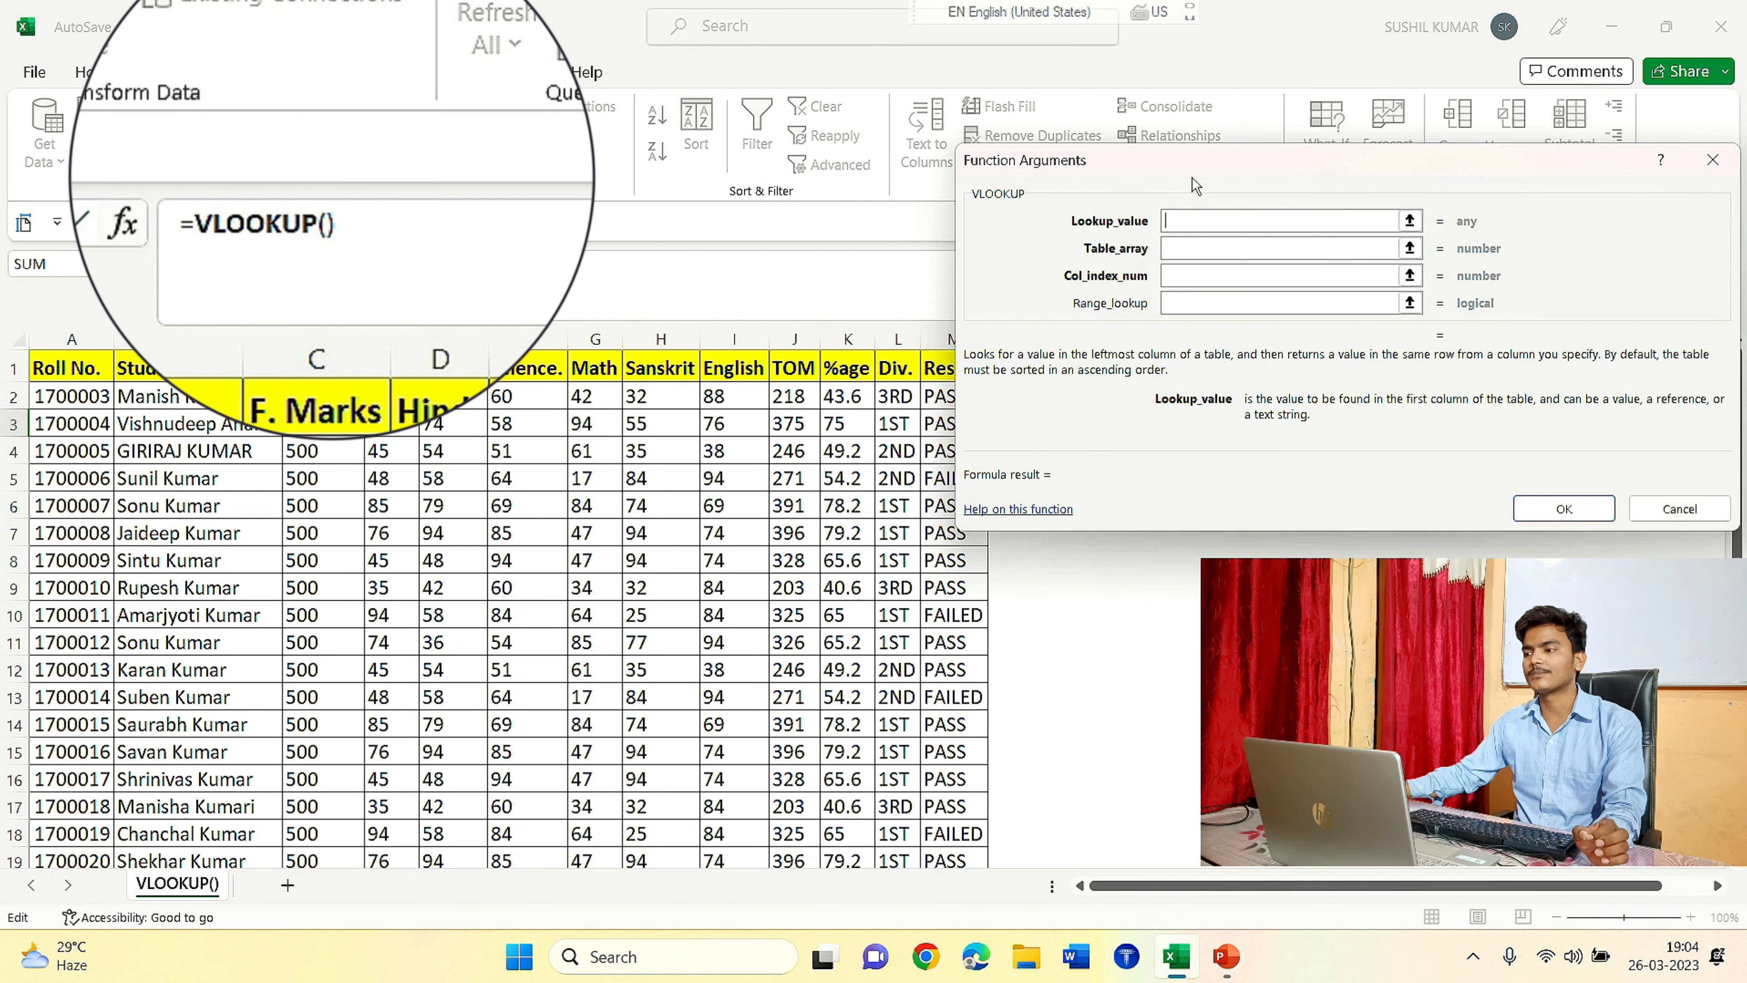
drag(1195, 163, 650, 490)
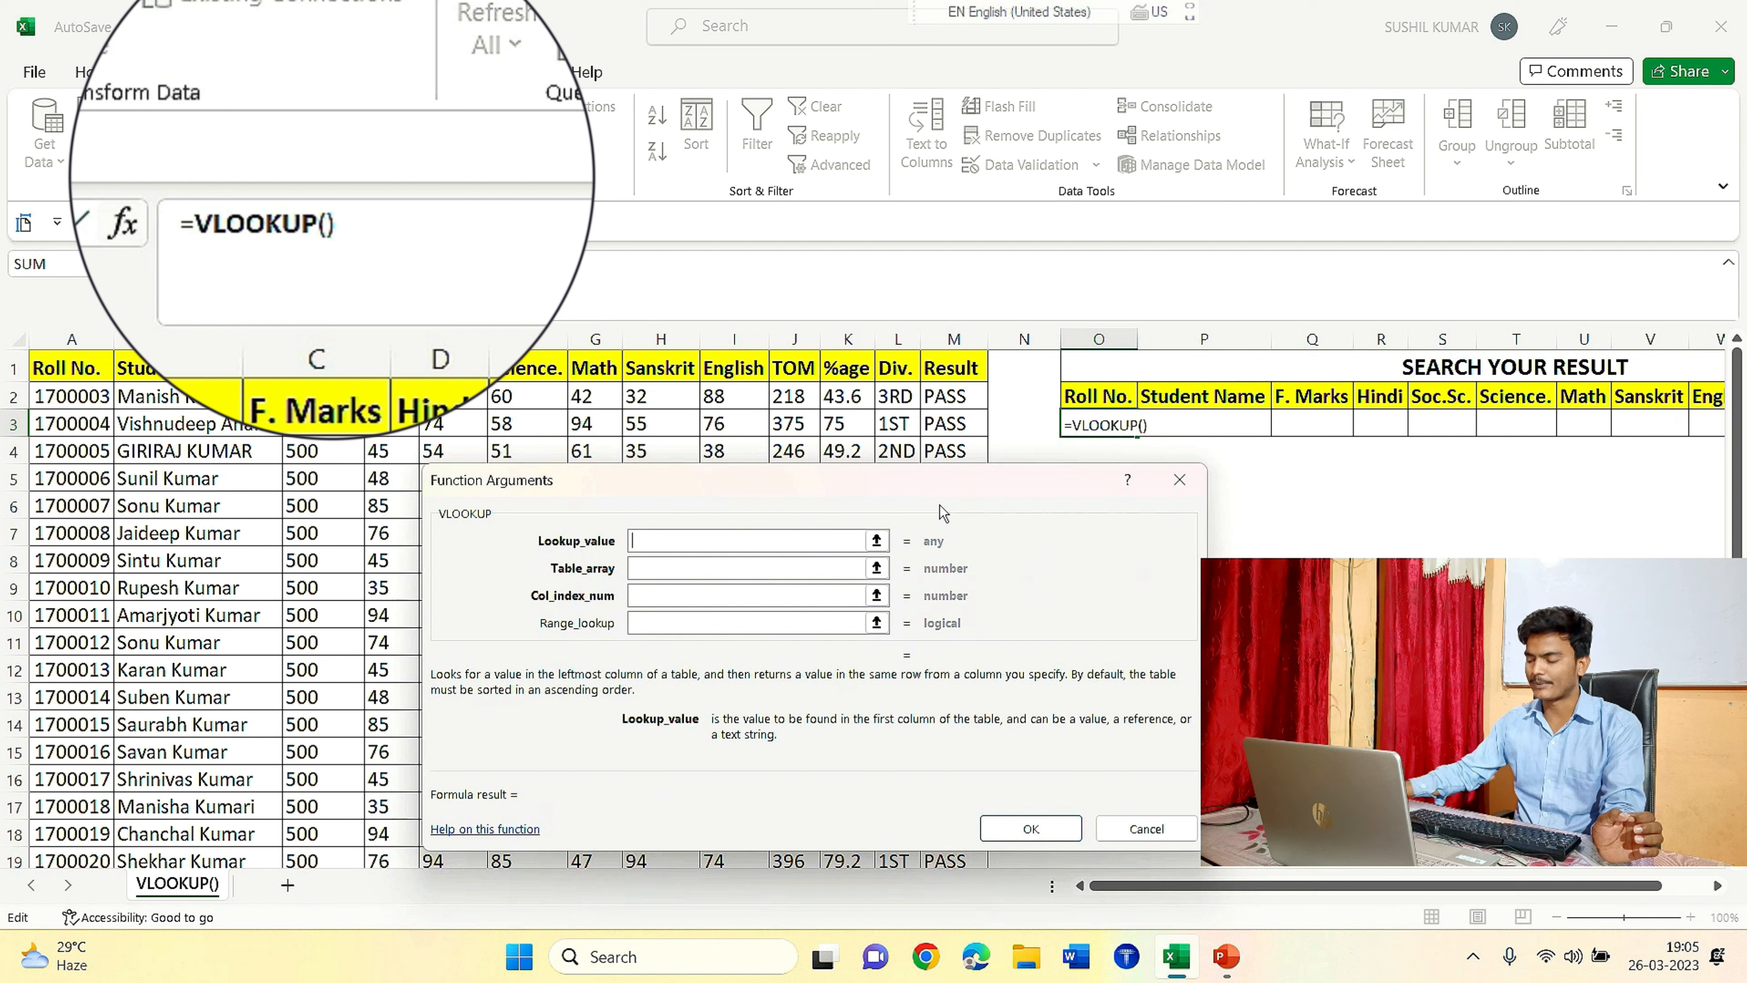
text(O2)
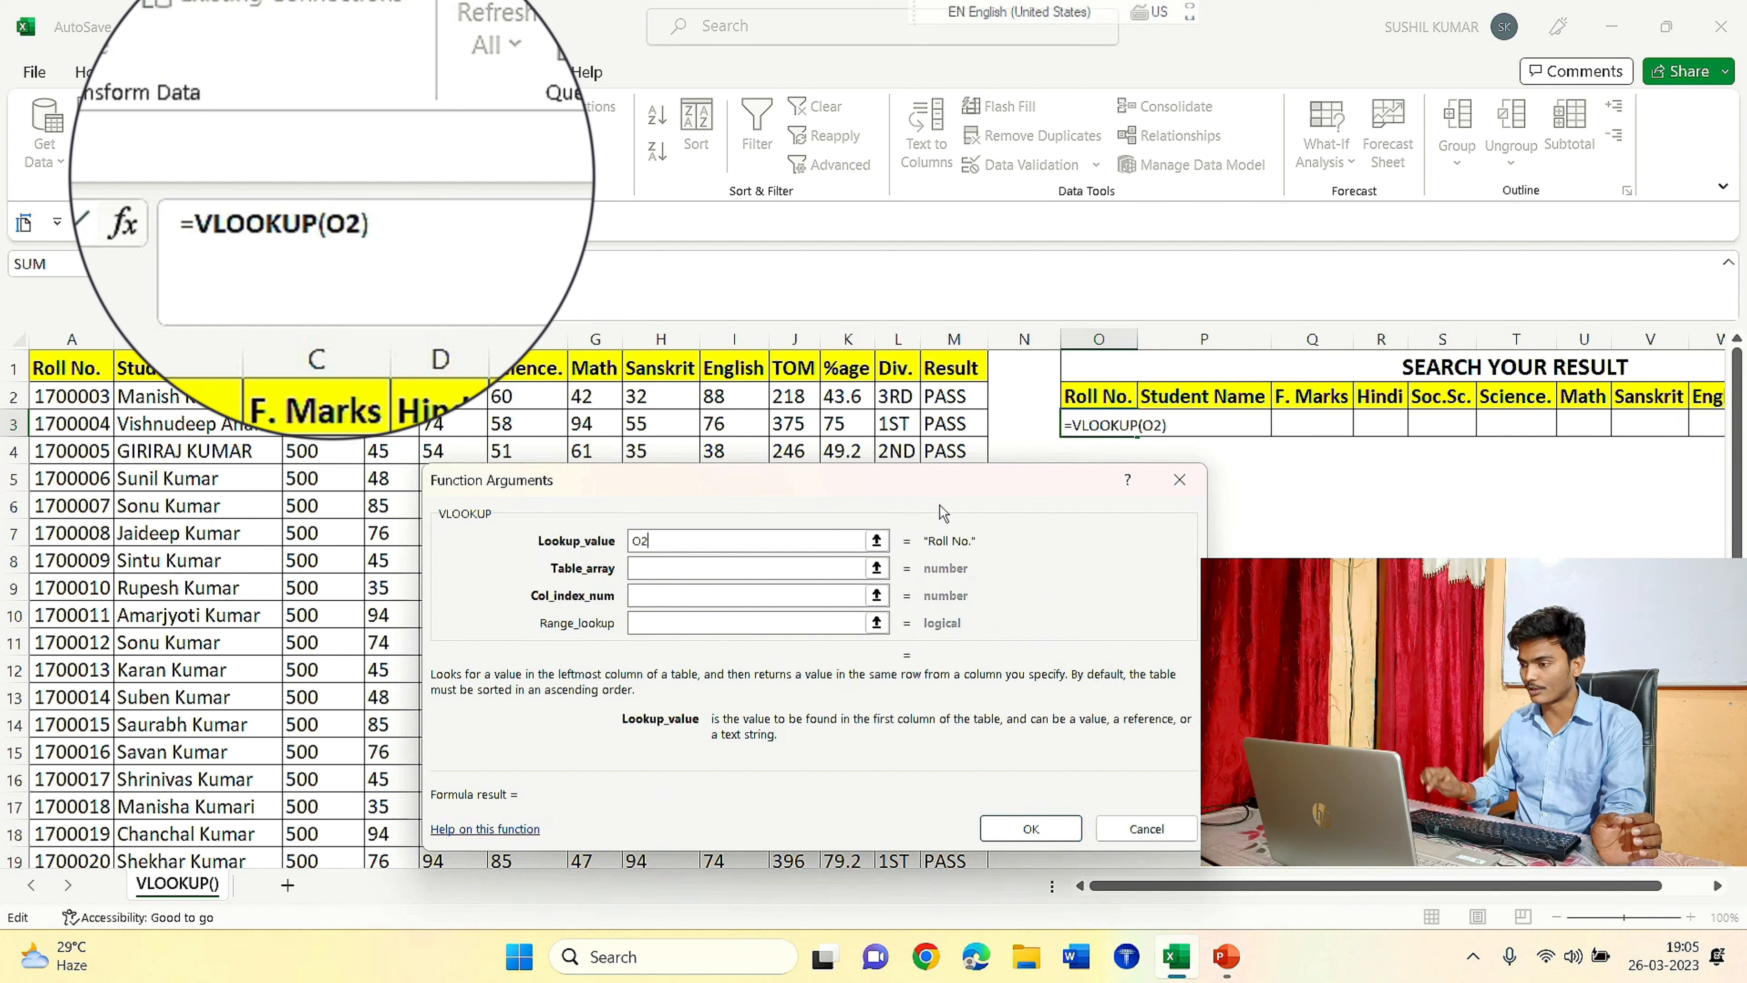
click(665, 567)
drag(687, 484, 1166, 434)
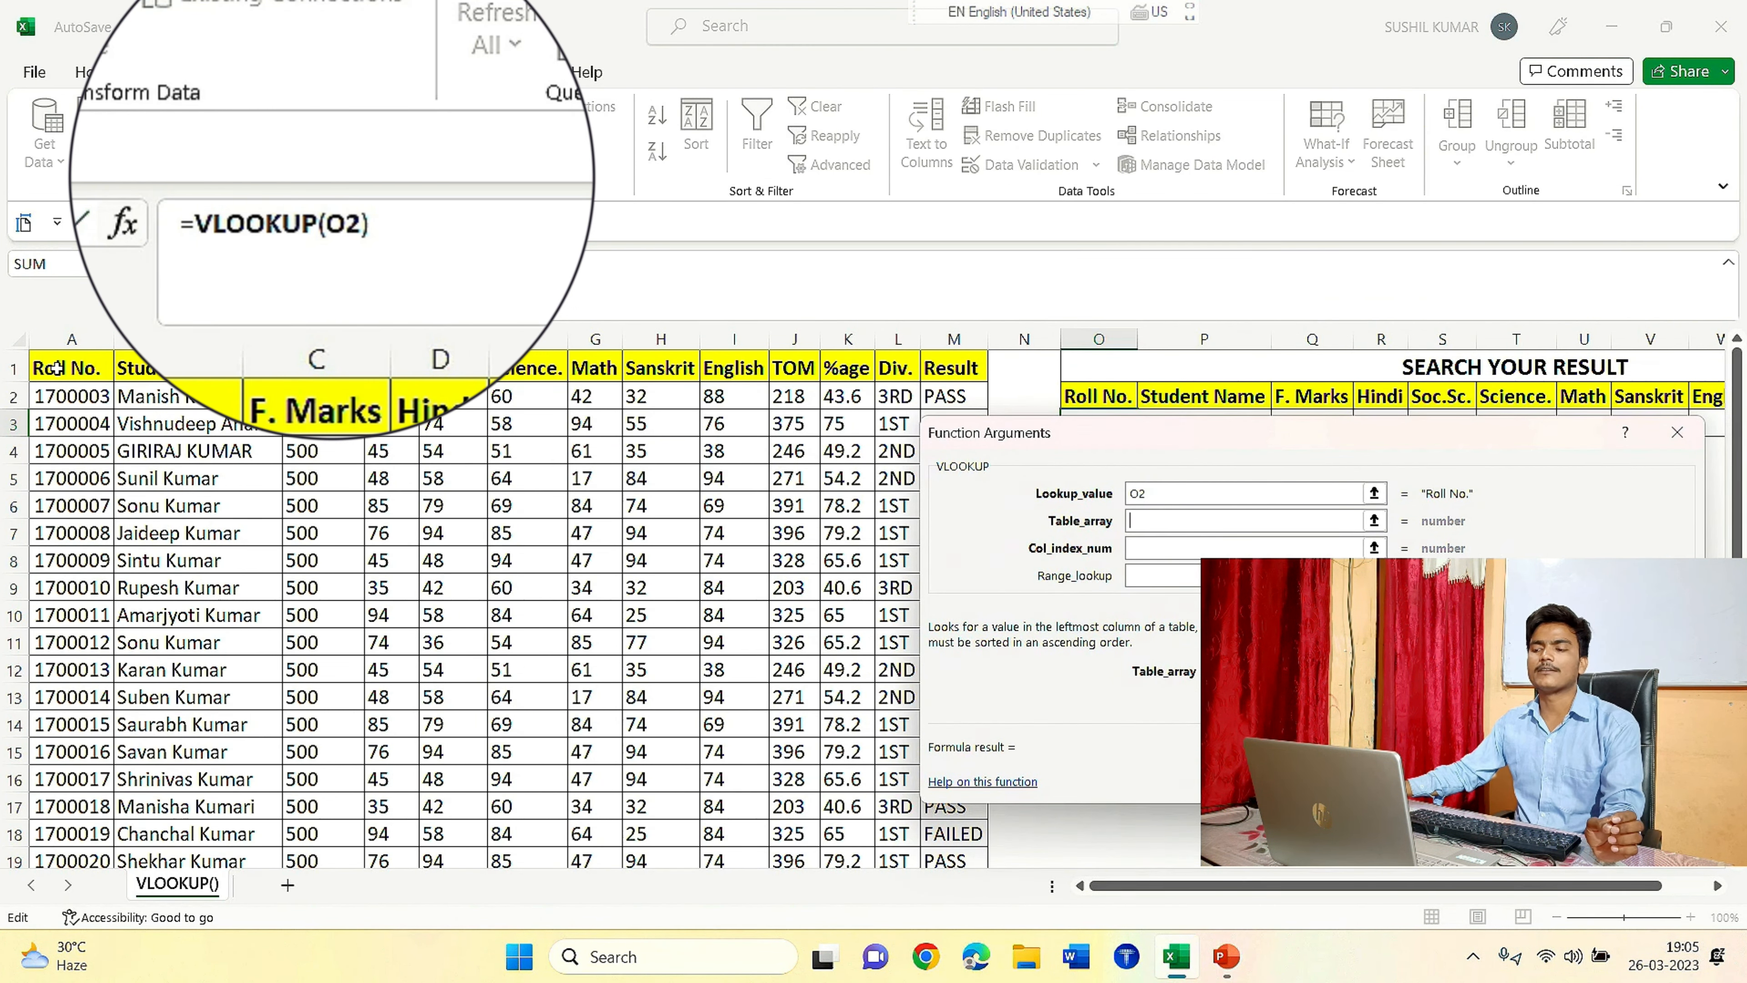
drag(62, 368, 954, 838)
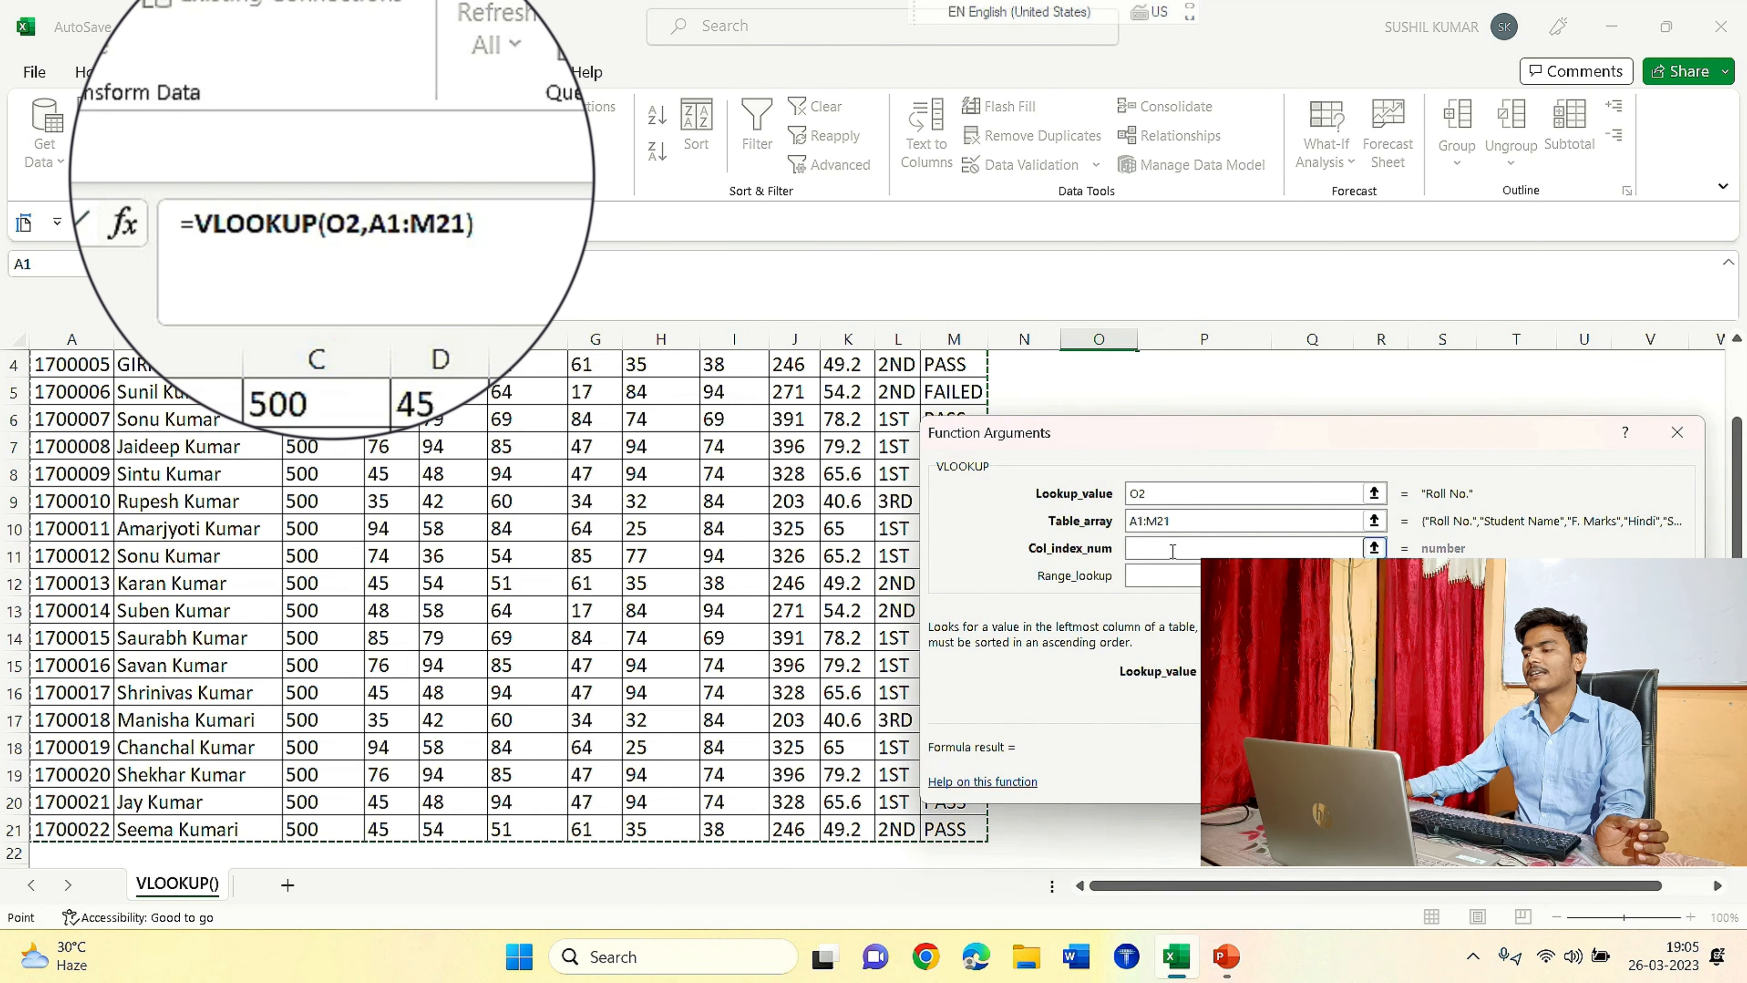
scroll(495, 605, up, 1)
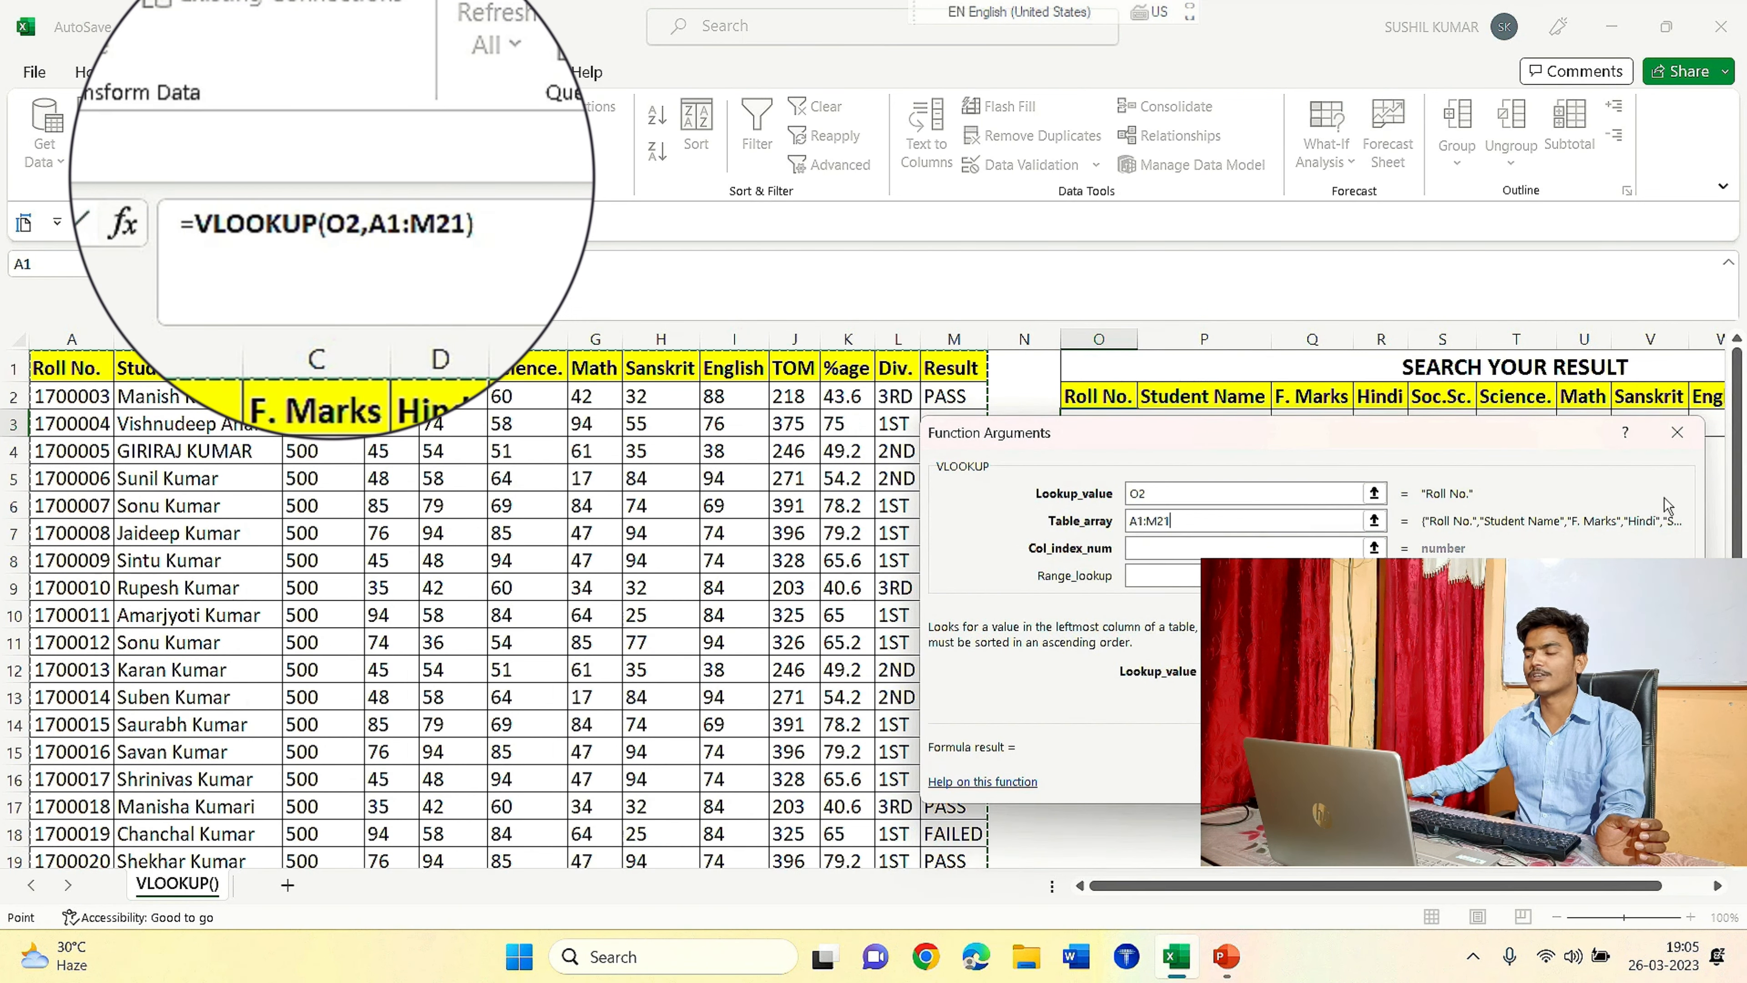
Set the VLOOKUP column index number to 1 and the range lookup to 0, and enter the formula in O3.
click(1145, 544)
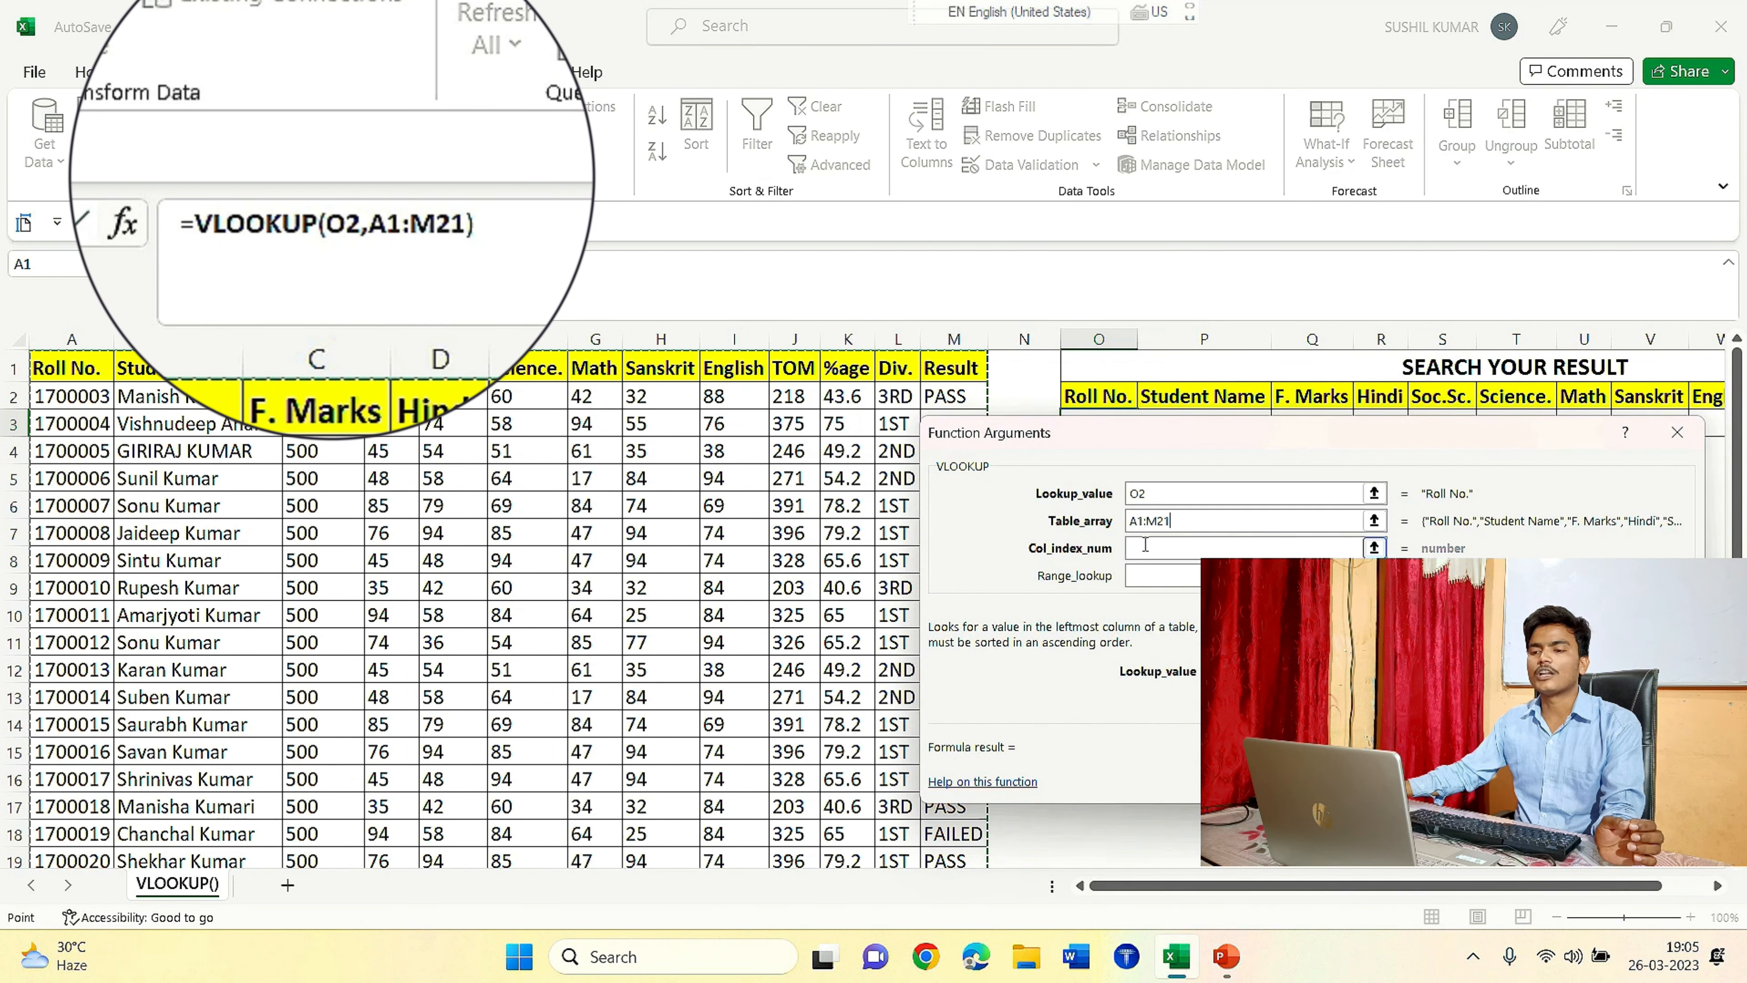
click(1145, 544)
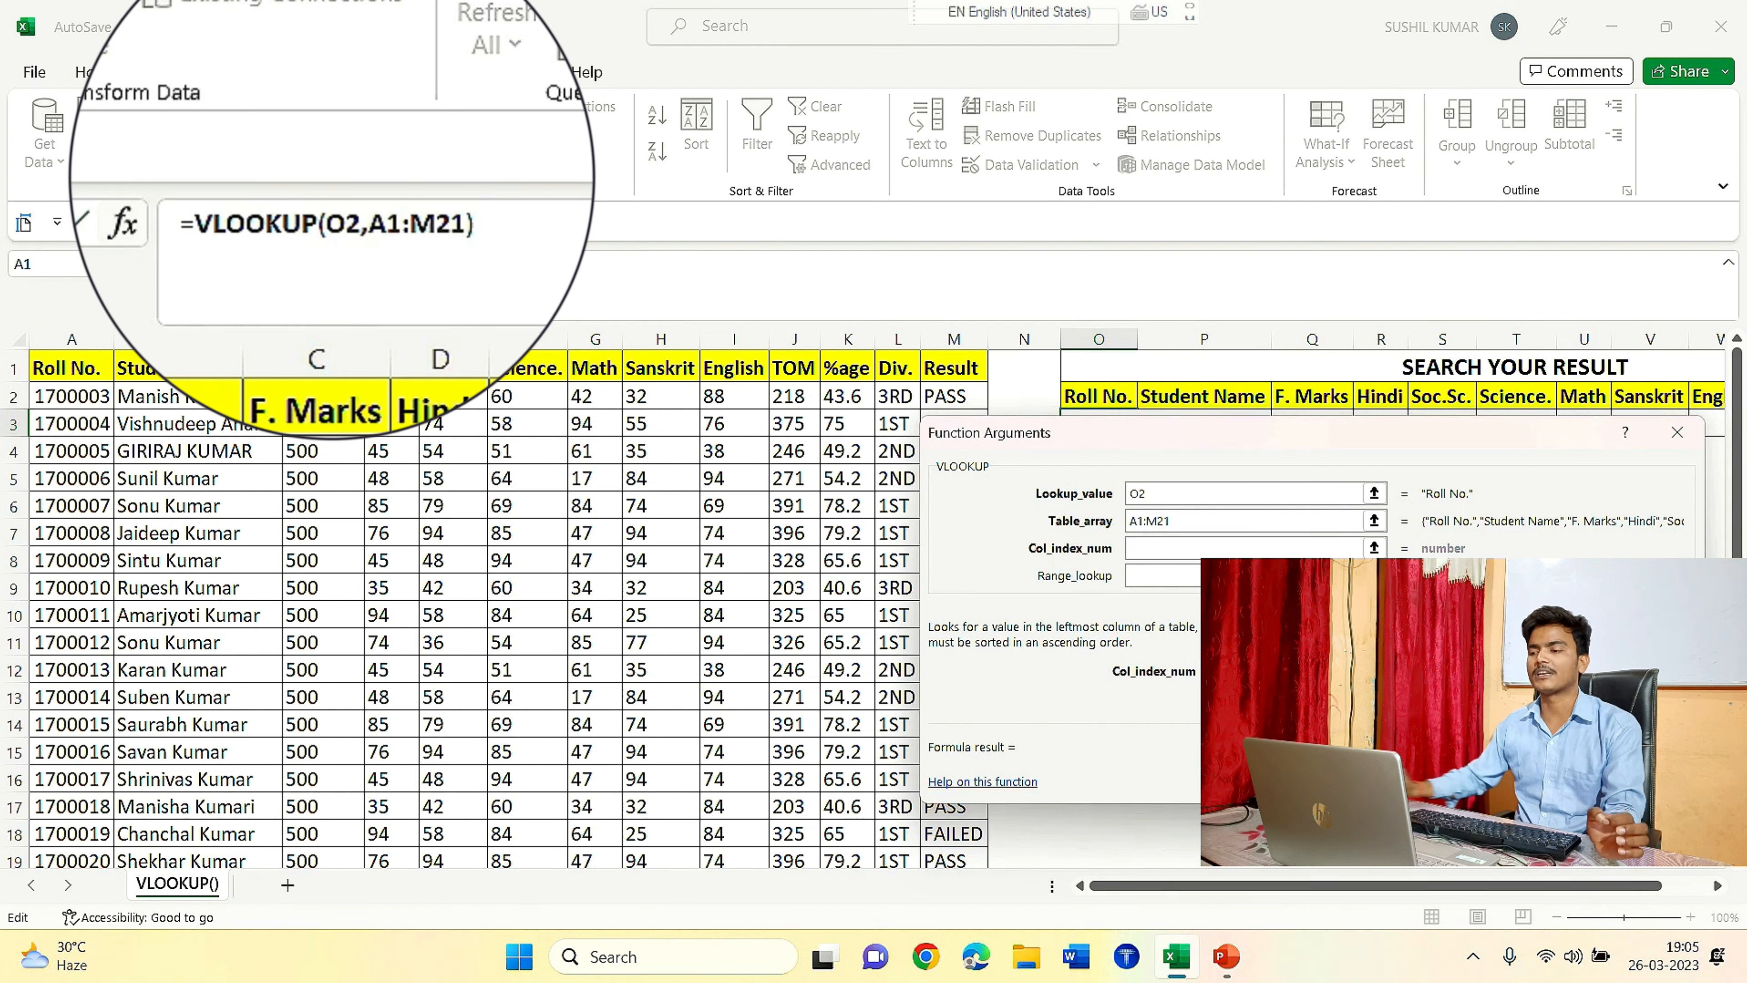
text(1)
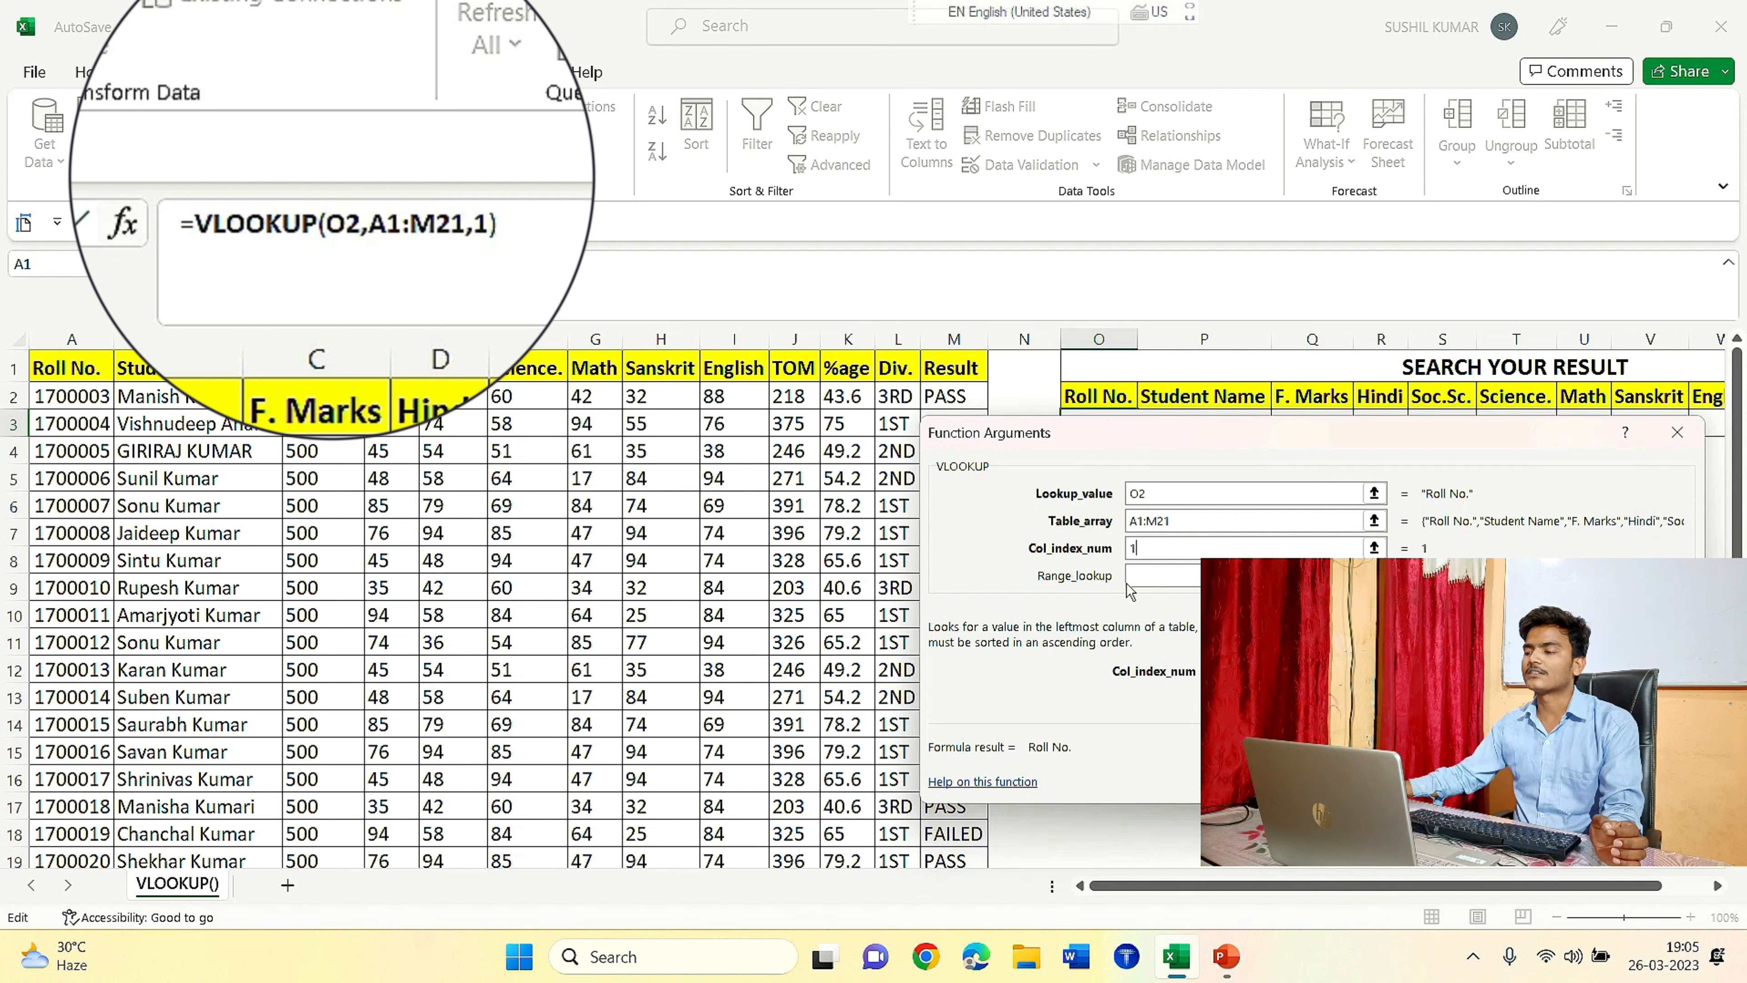
click(1148, 575)
text(0)
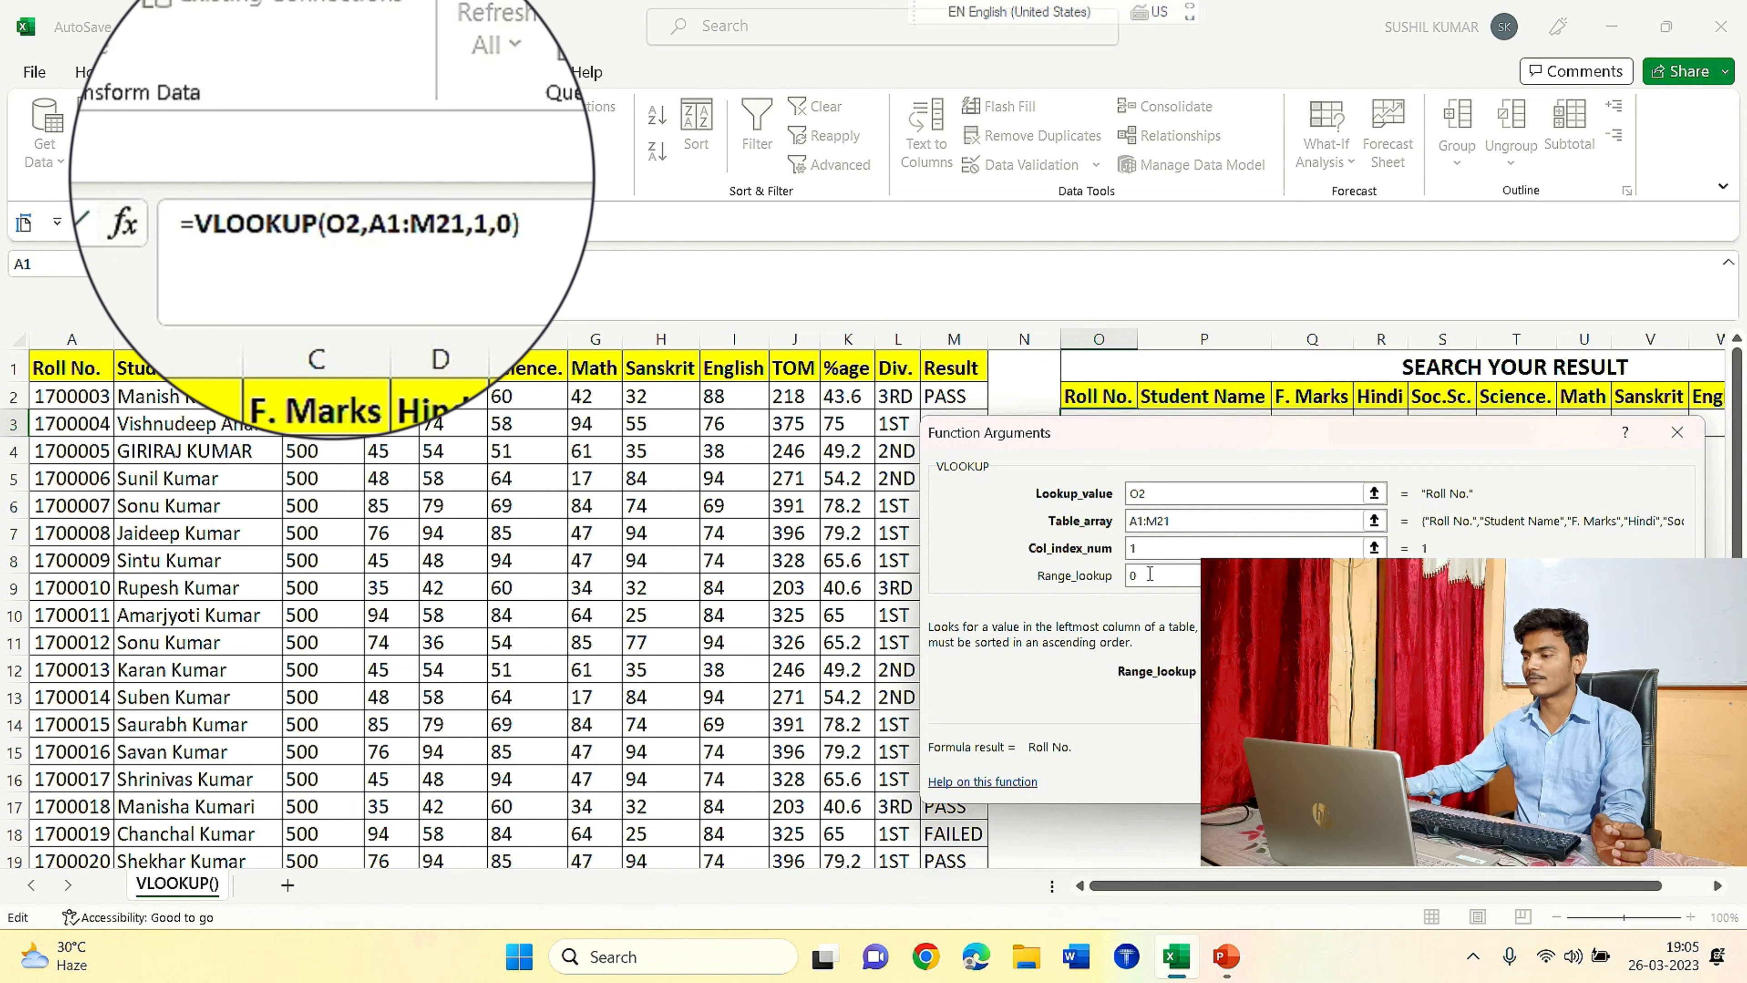
key(Return)
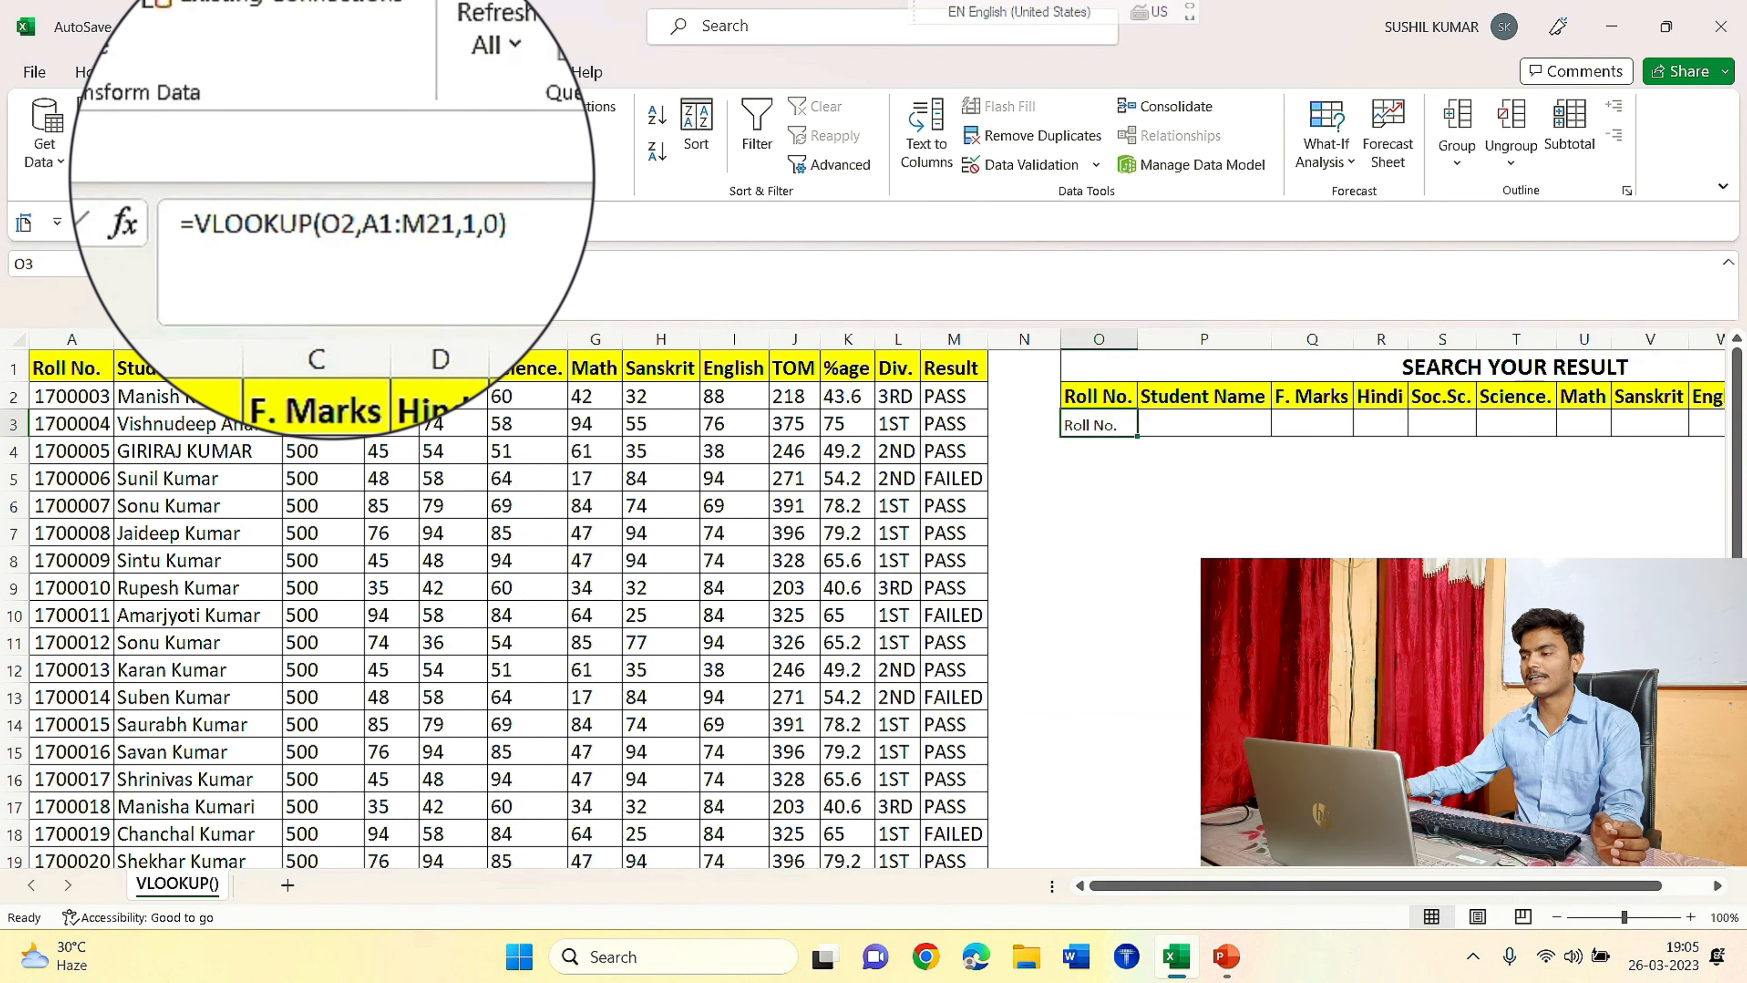
Make the references in the O3 formula absolute, as $O$2 and $A$1:$M$21.
double_click(1098, 427)
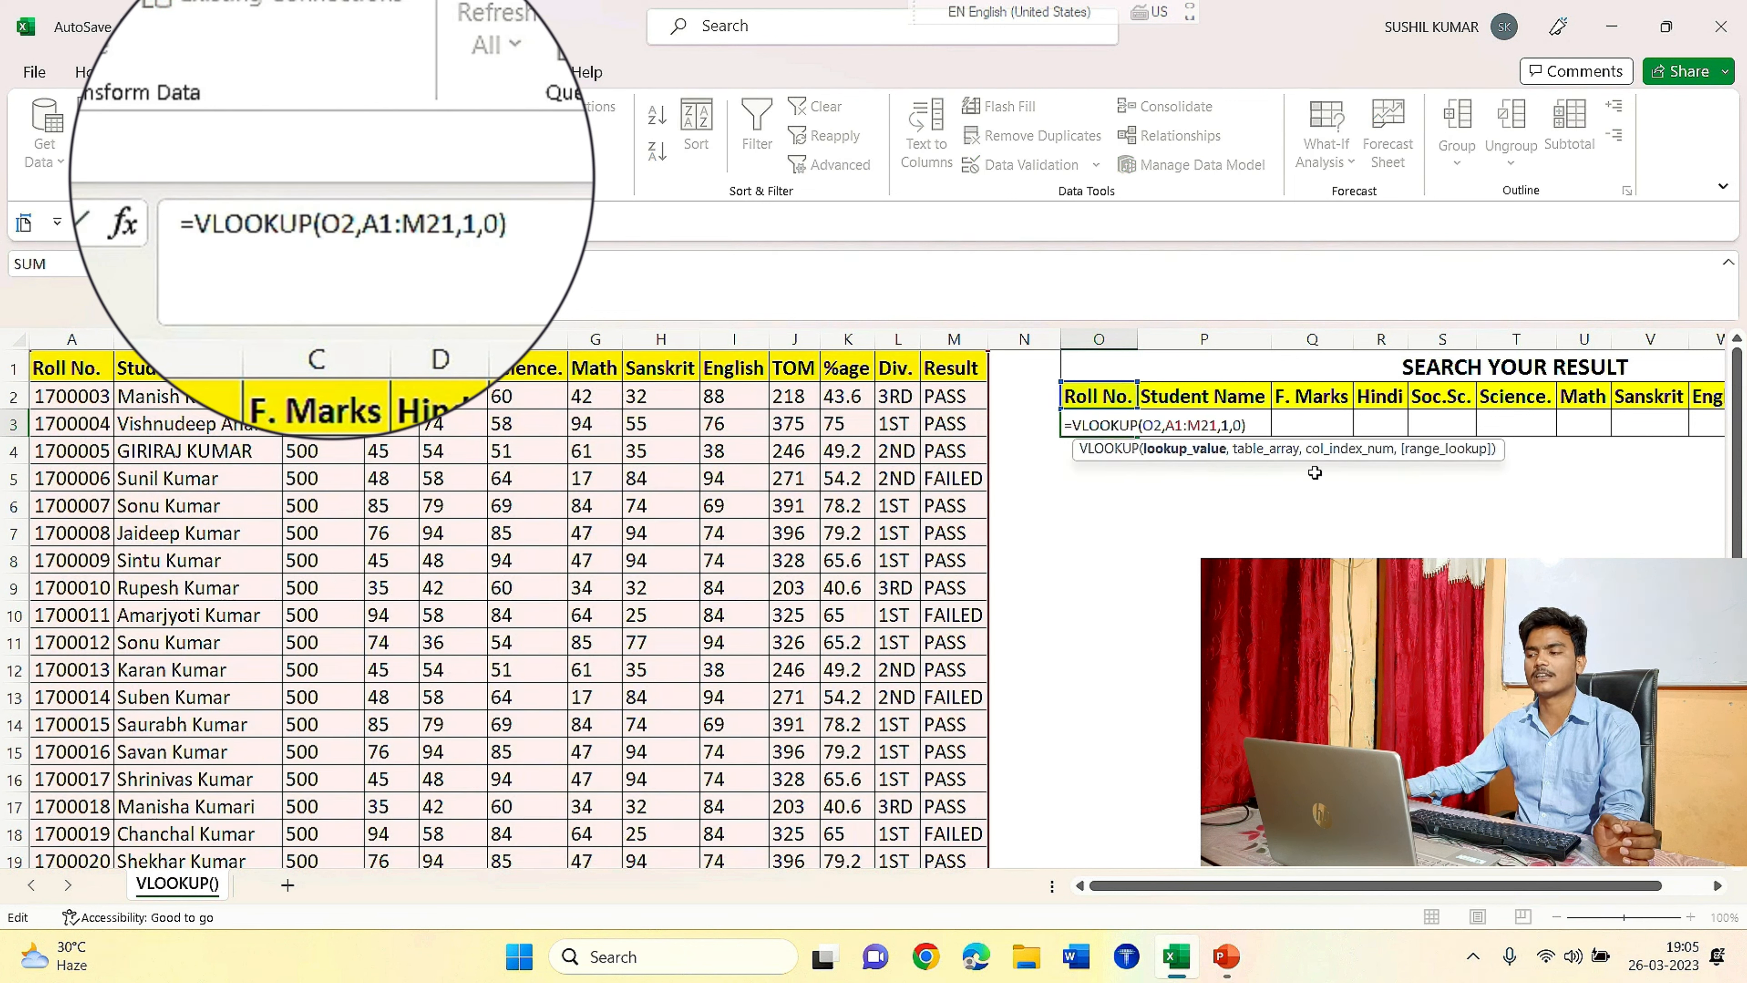
click(1200, 450)
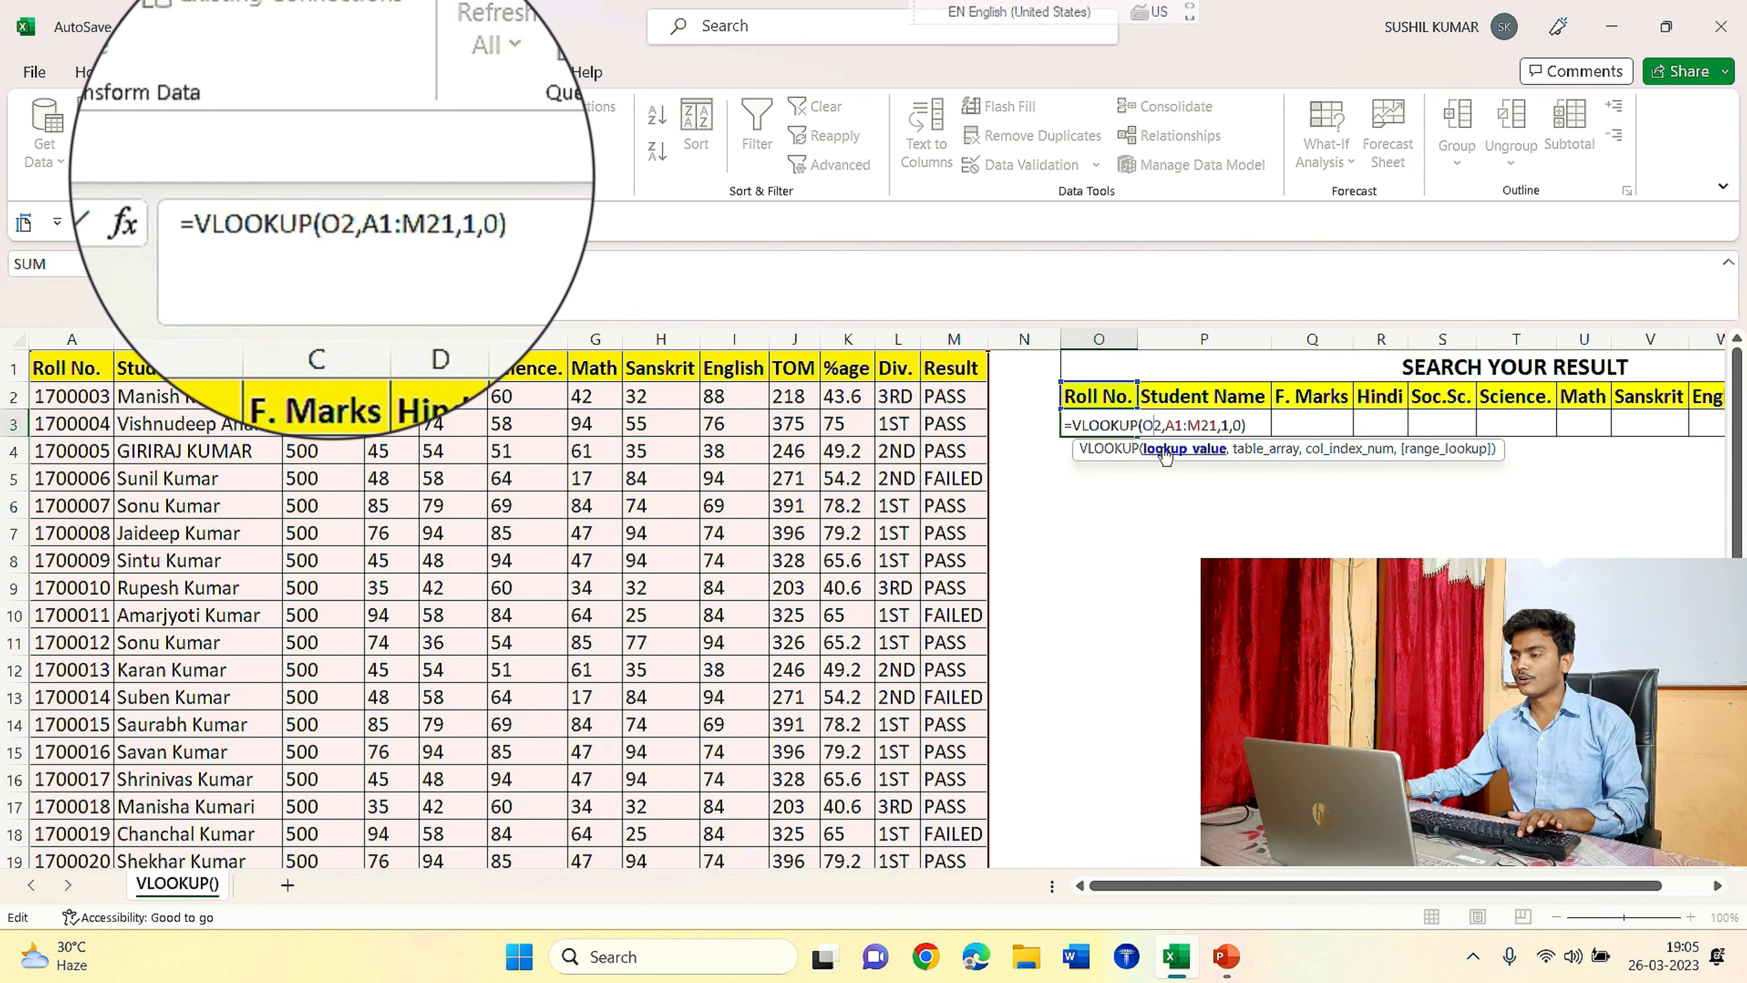
key(F4)
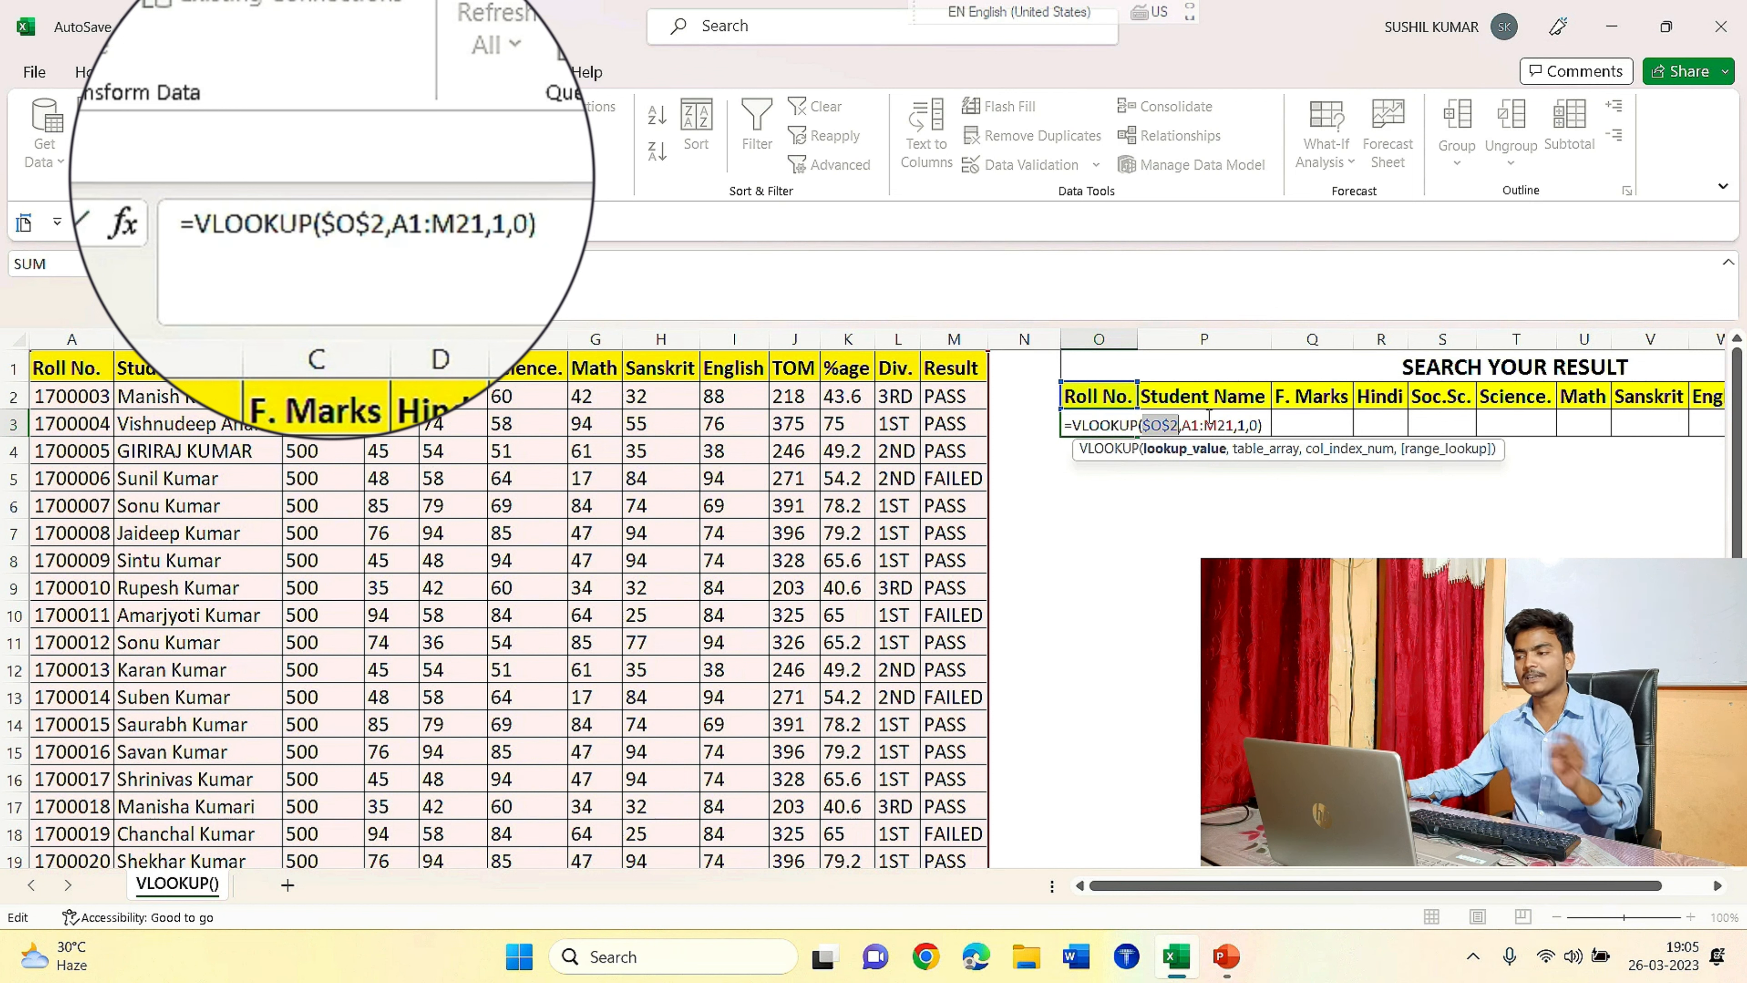
click(1192, 426)
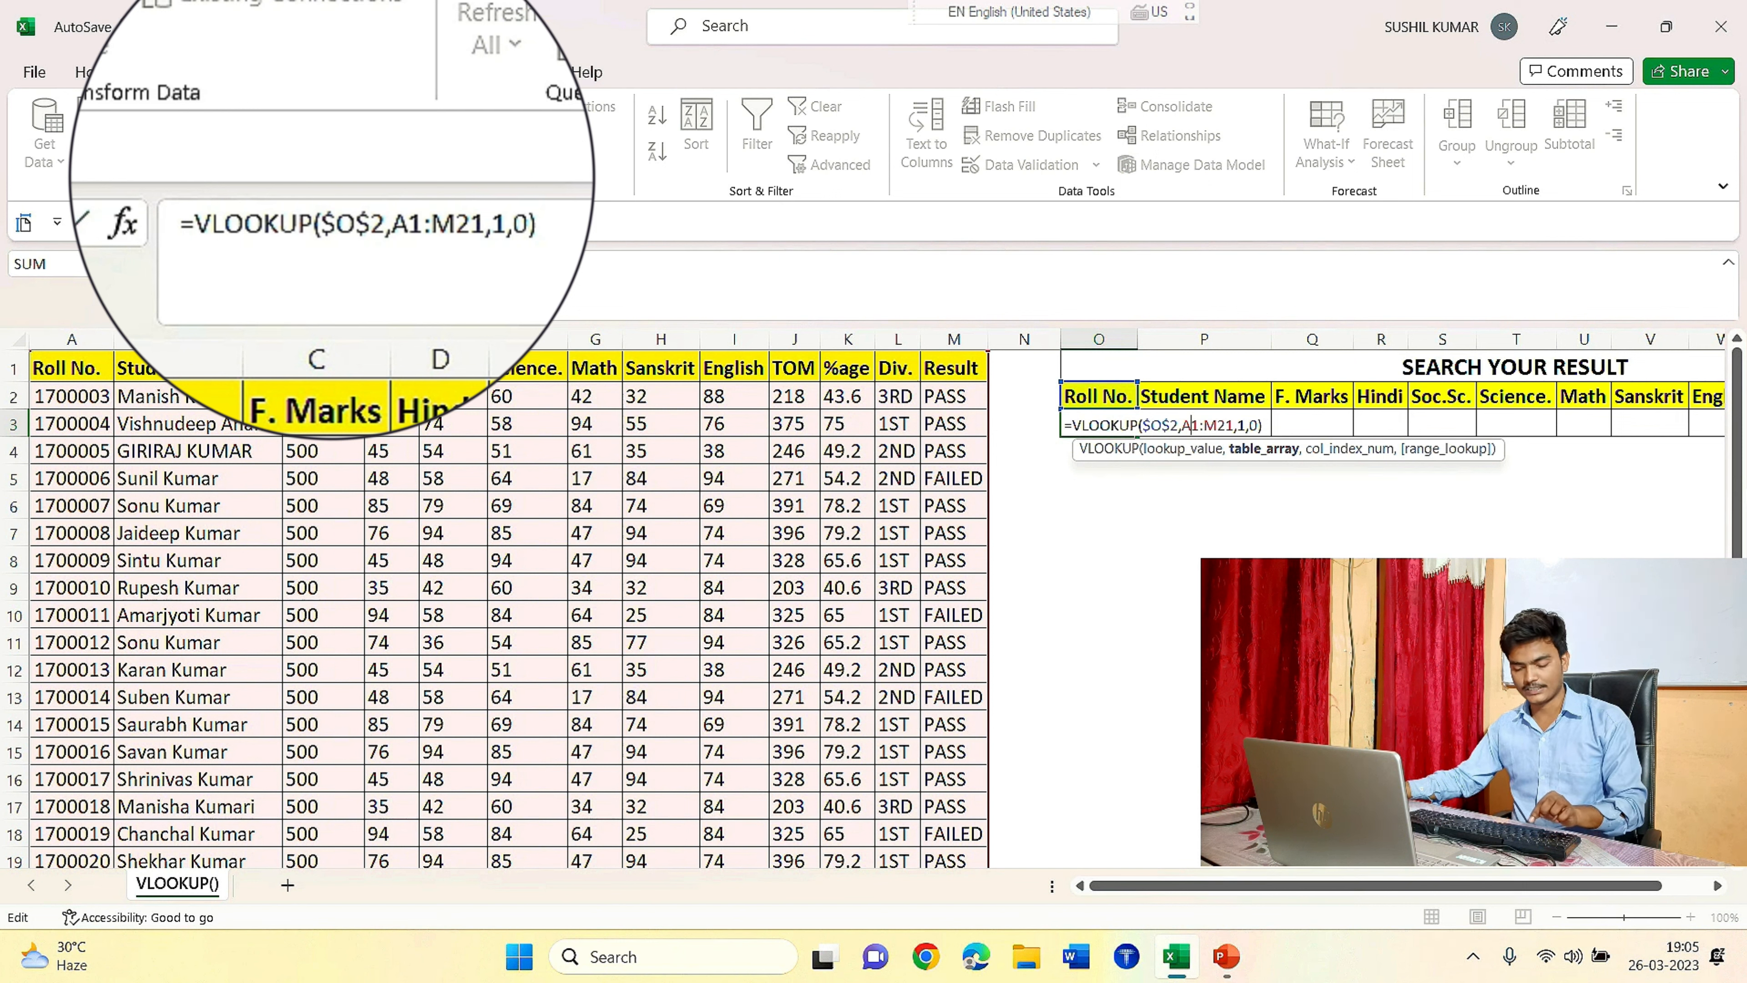
key(F4)
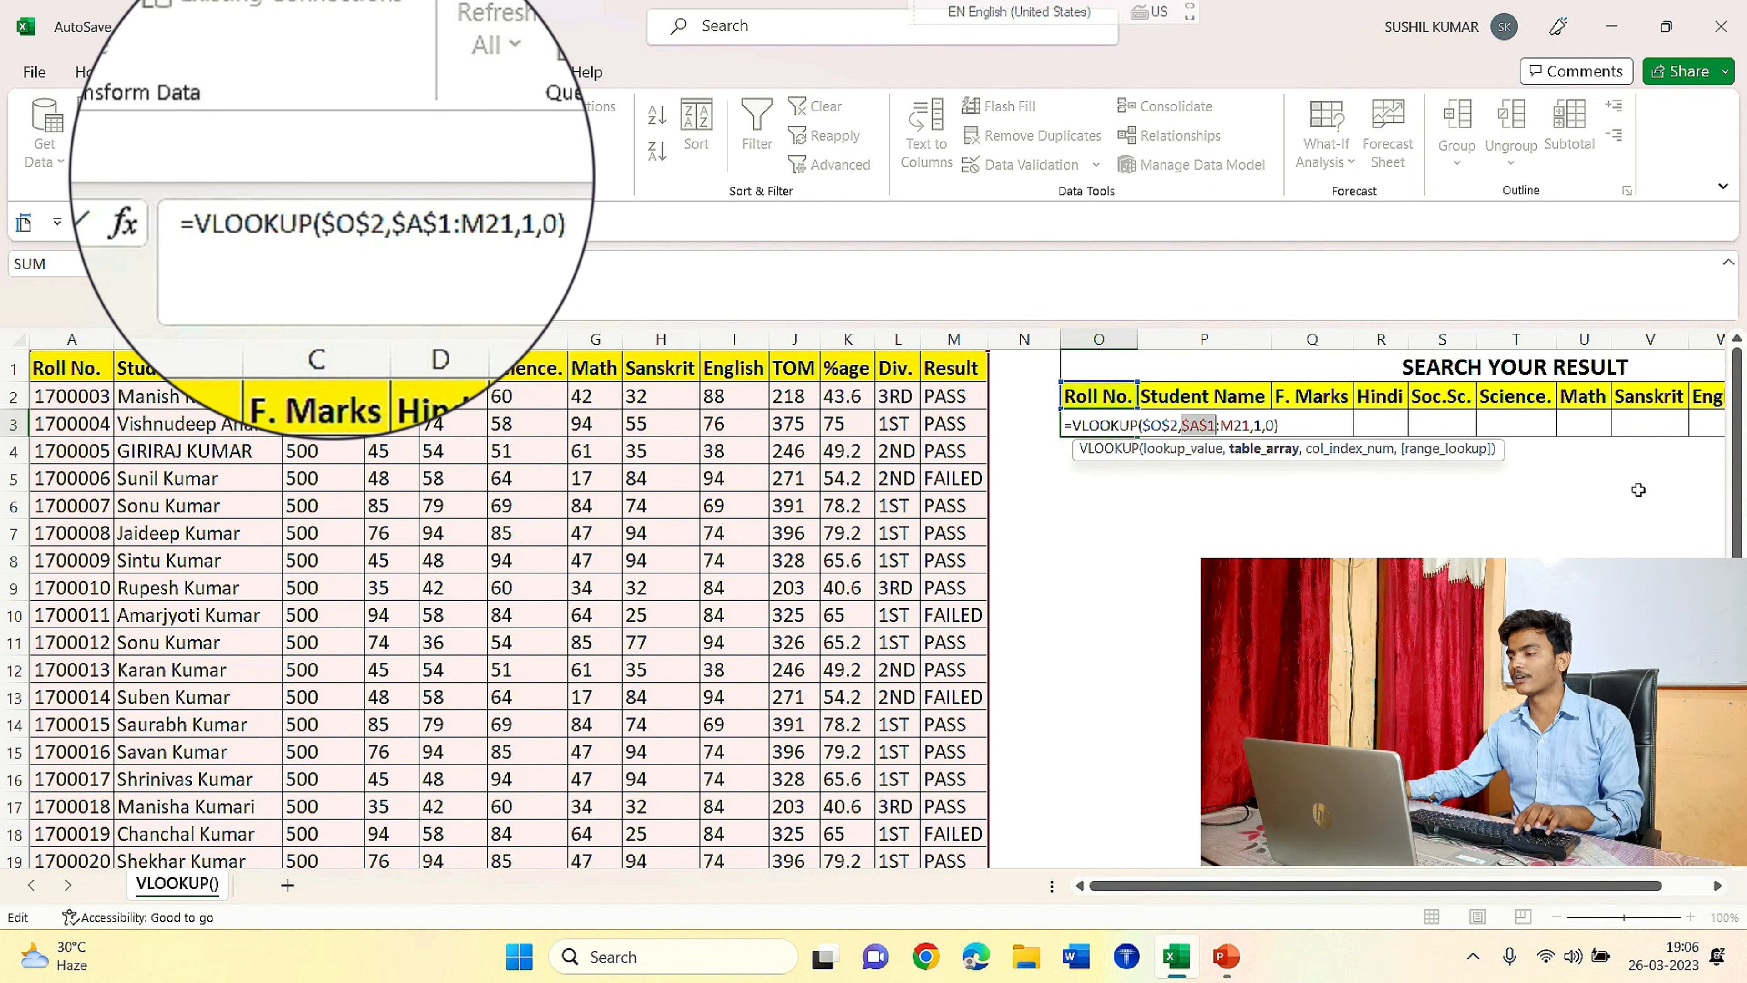
click(1235, 427)
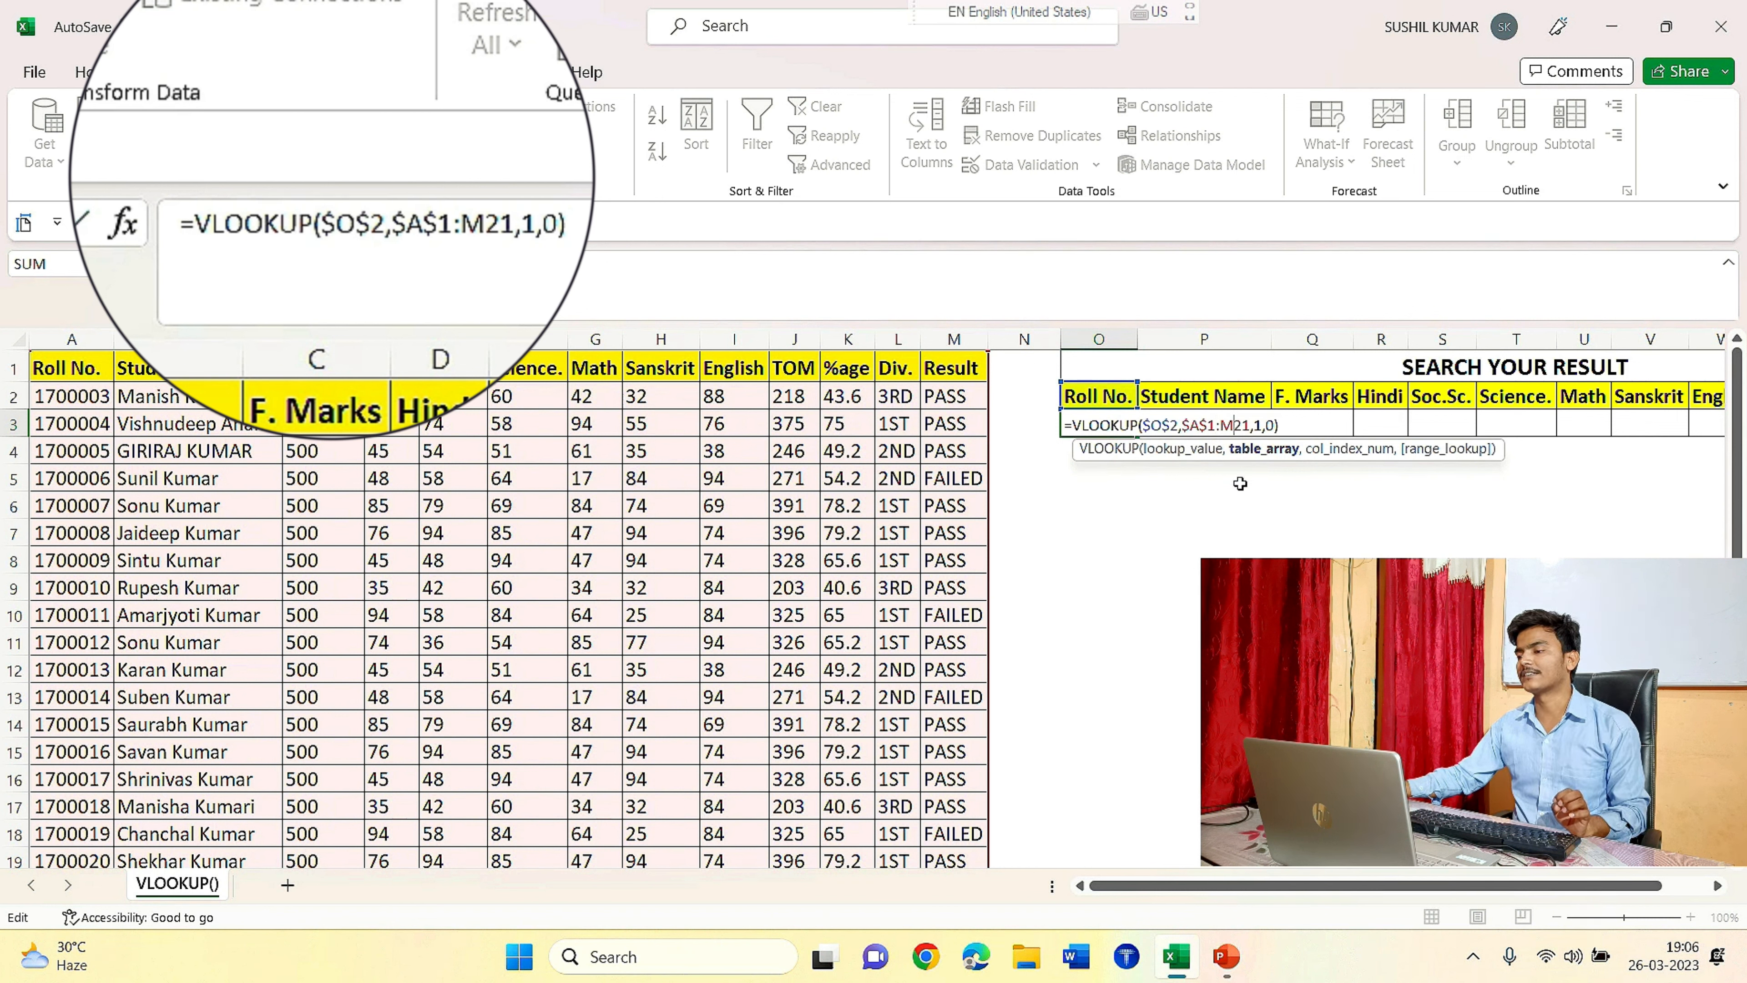
key(F4)
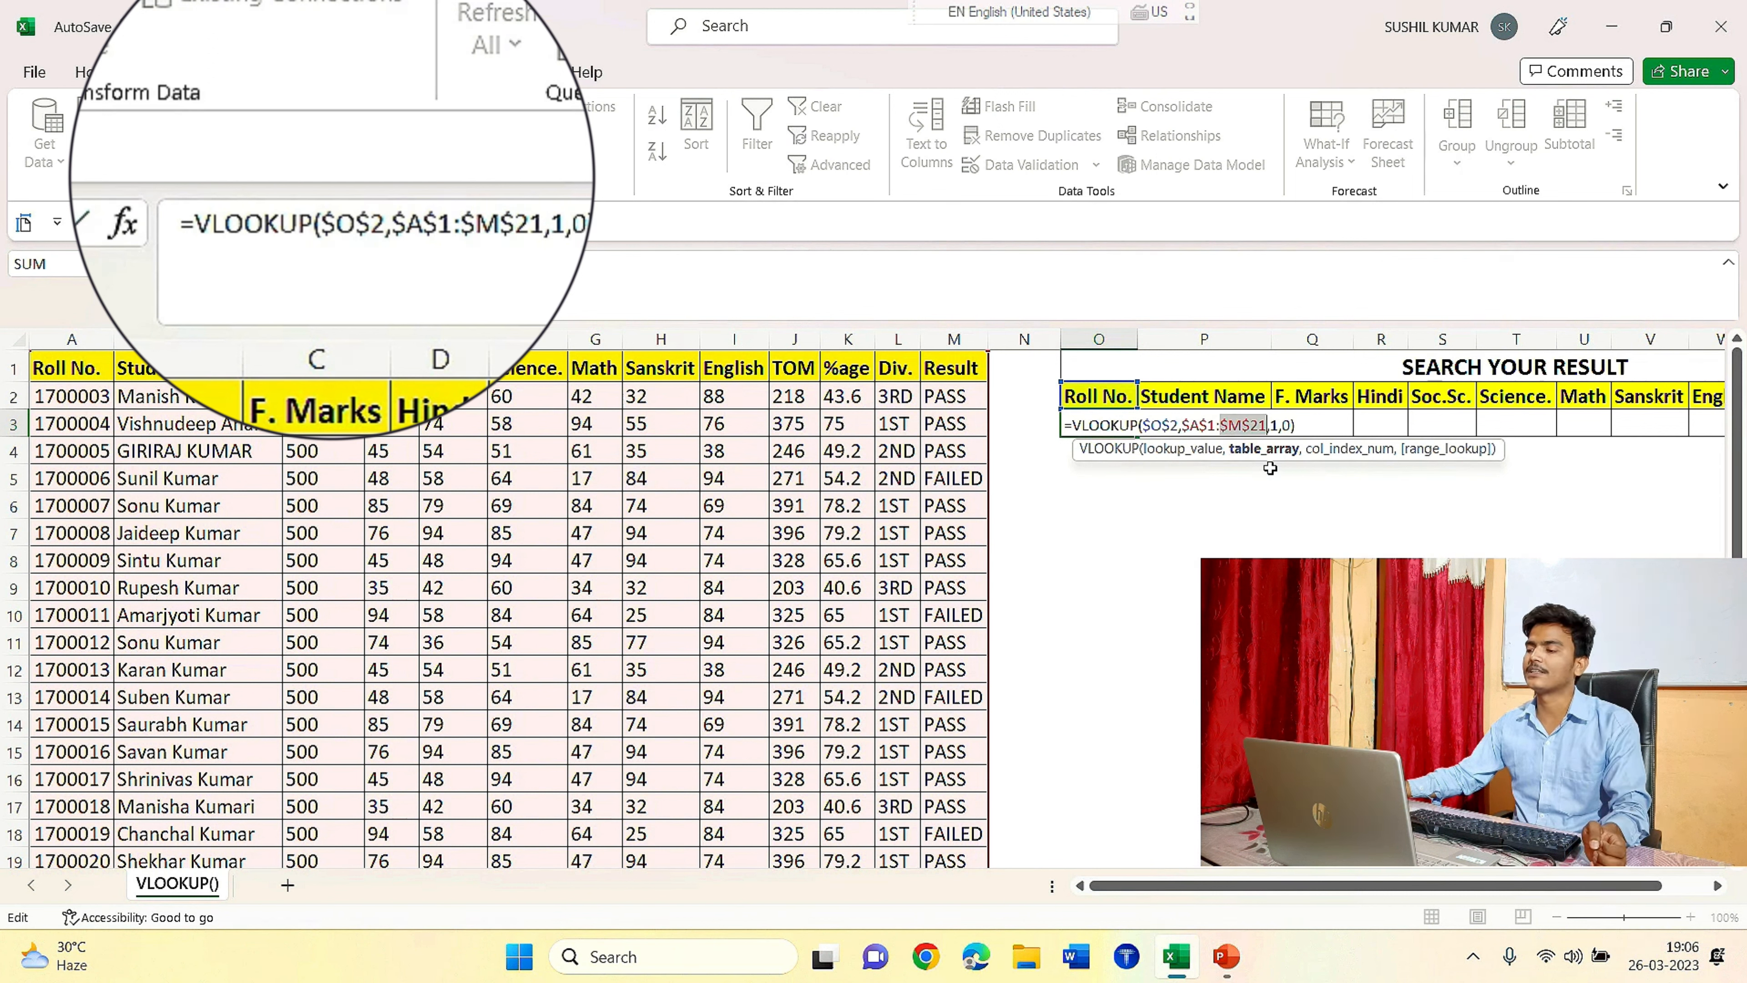
key(Return)
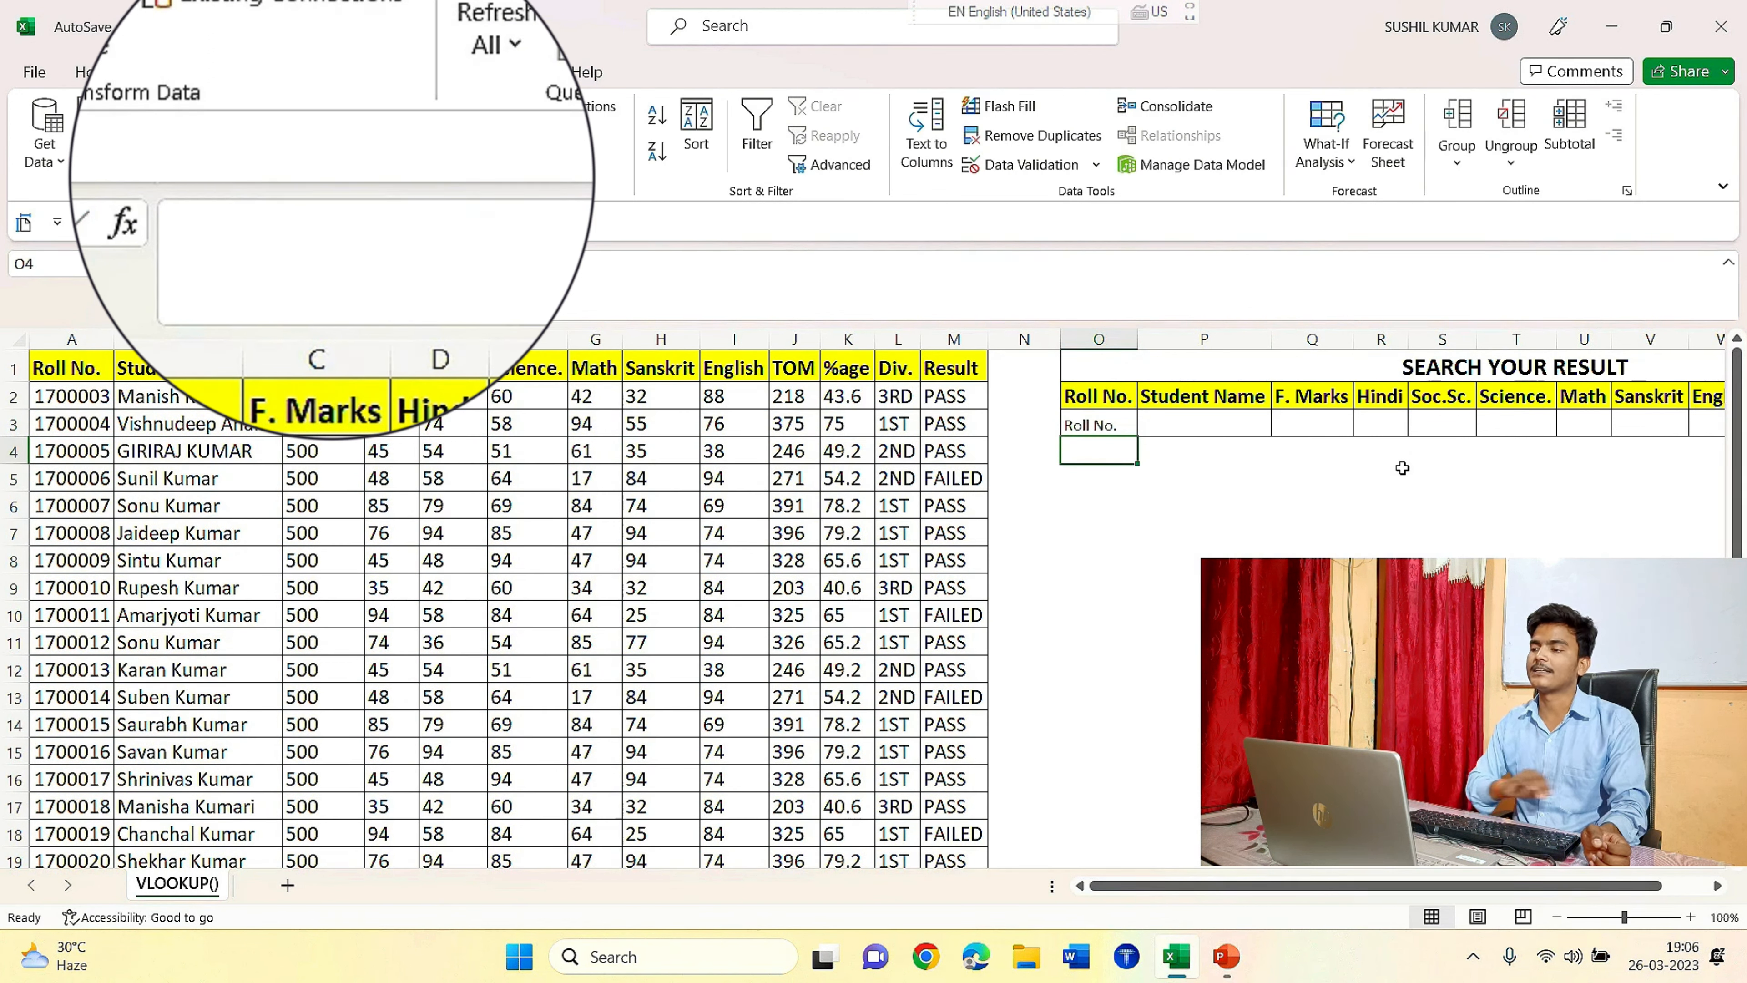
Fill the VLOOKUP formula from O3 across to AA3 and check the column index argument in O3.
click(1128, 421)
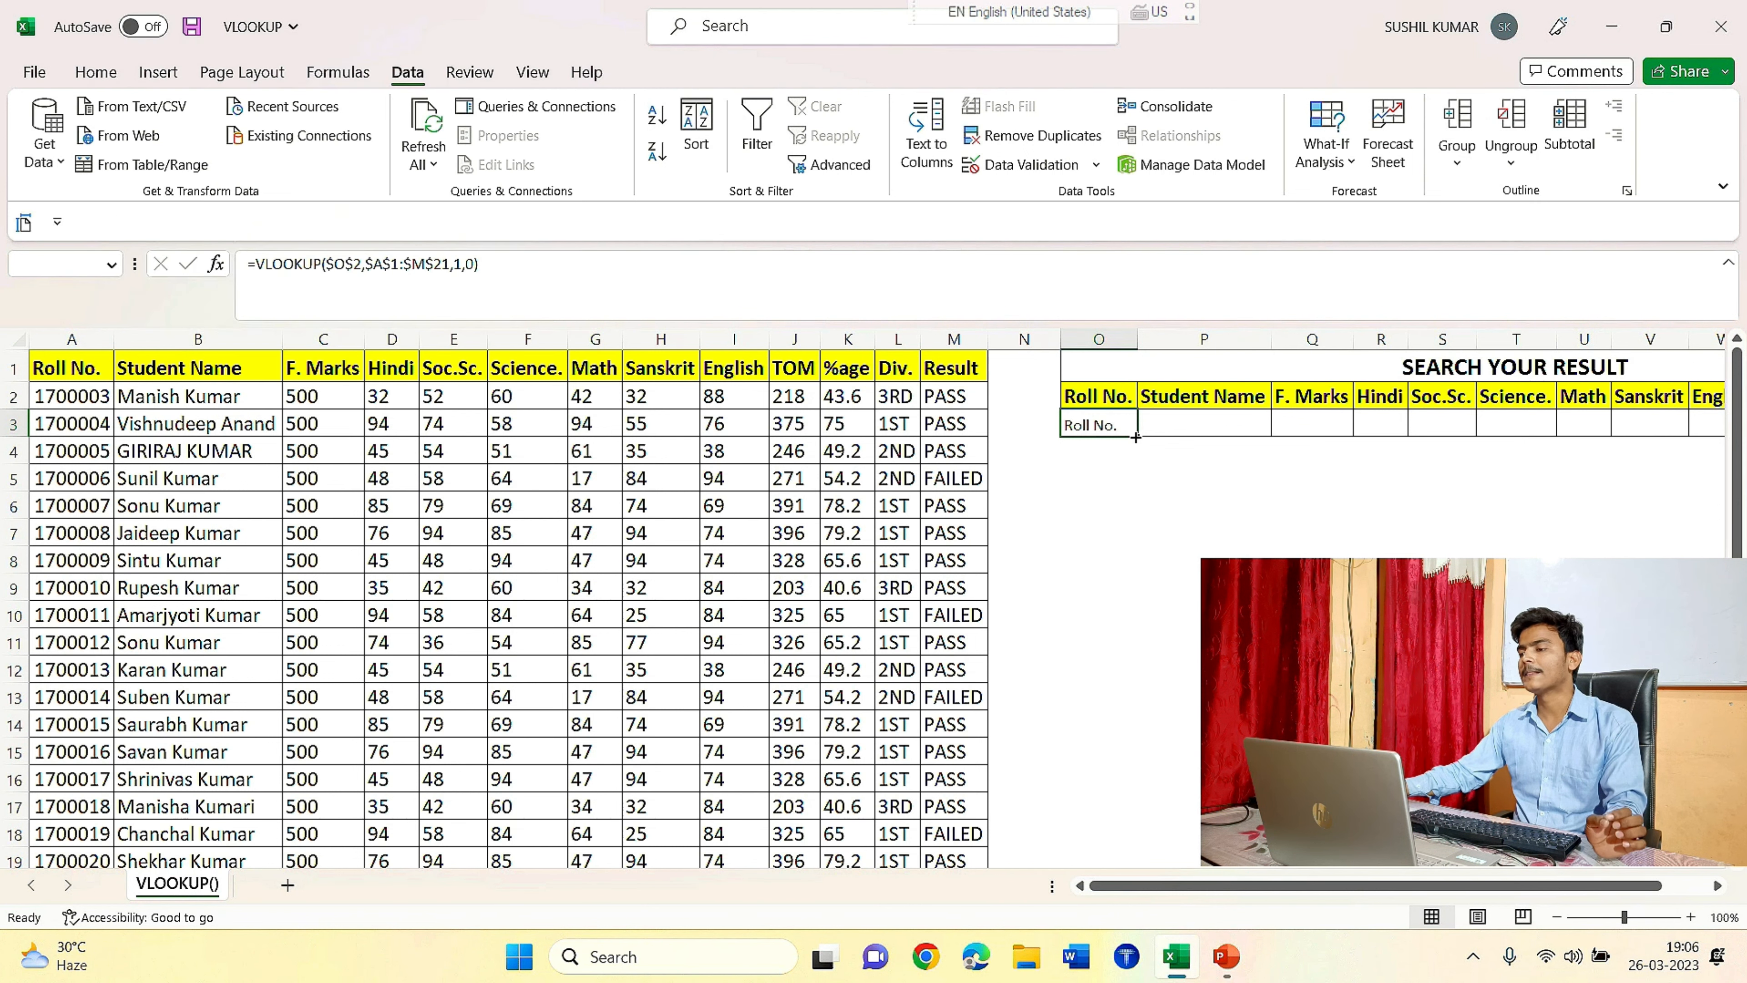
drag(1135, 438, 1411, 448)
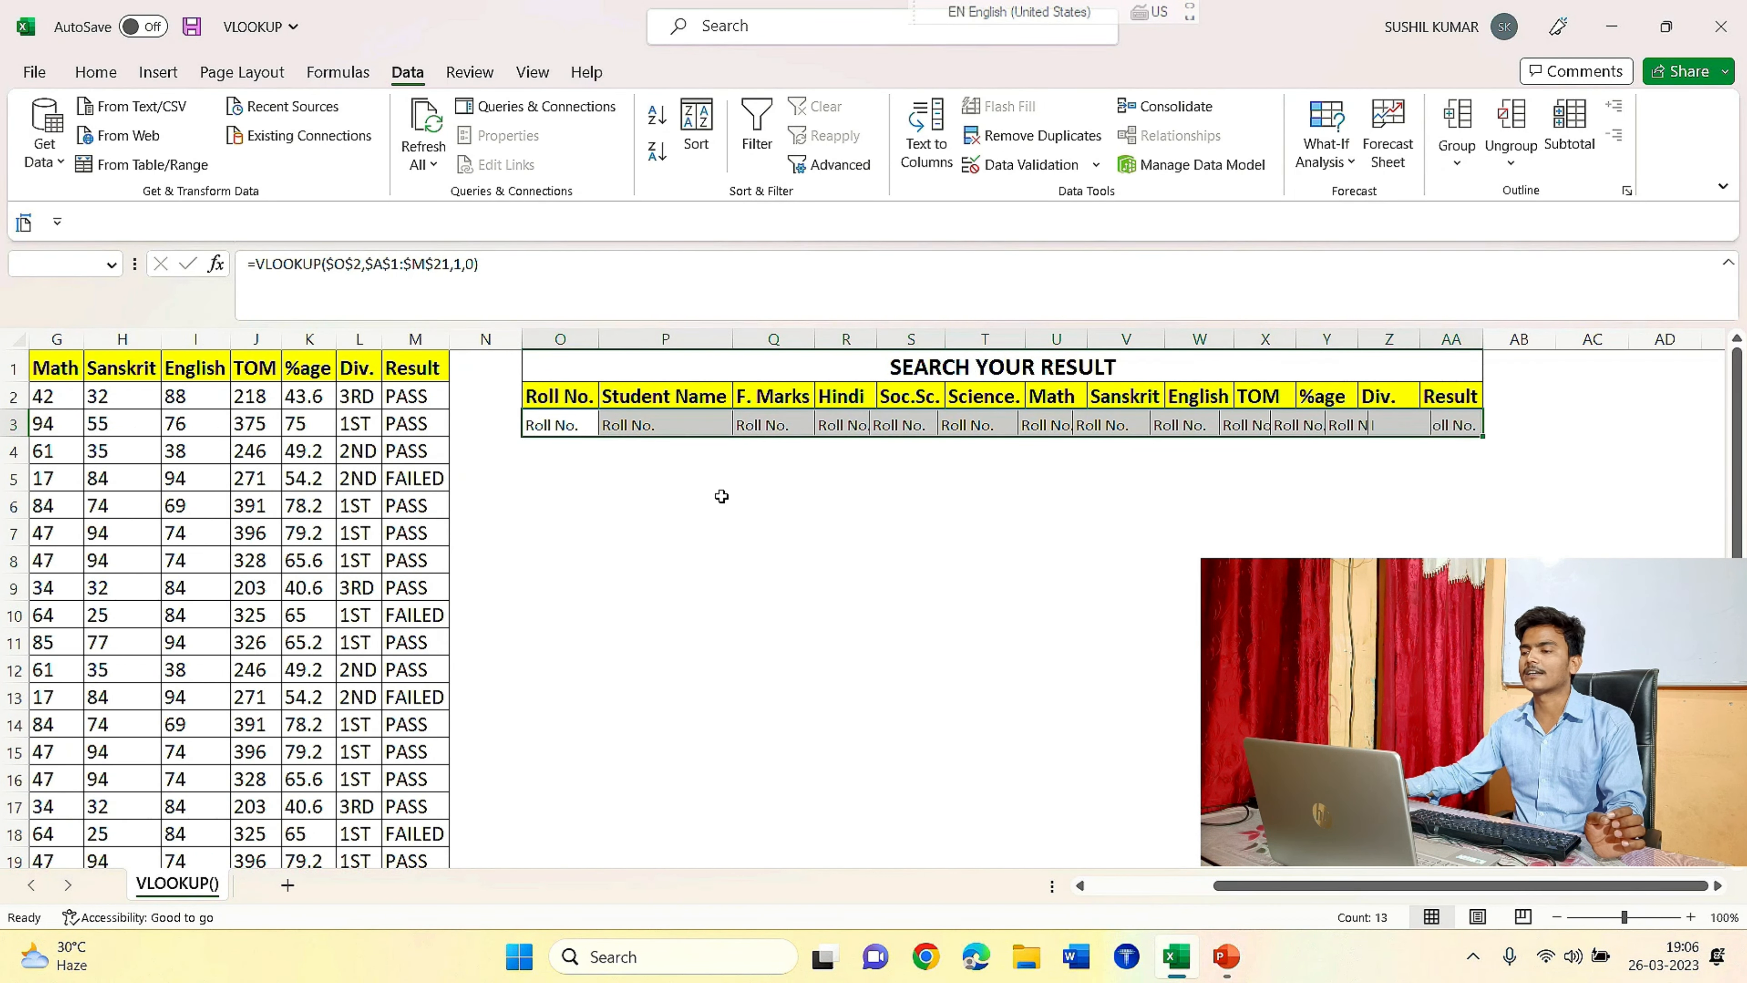
click(1115, 425)
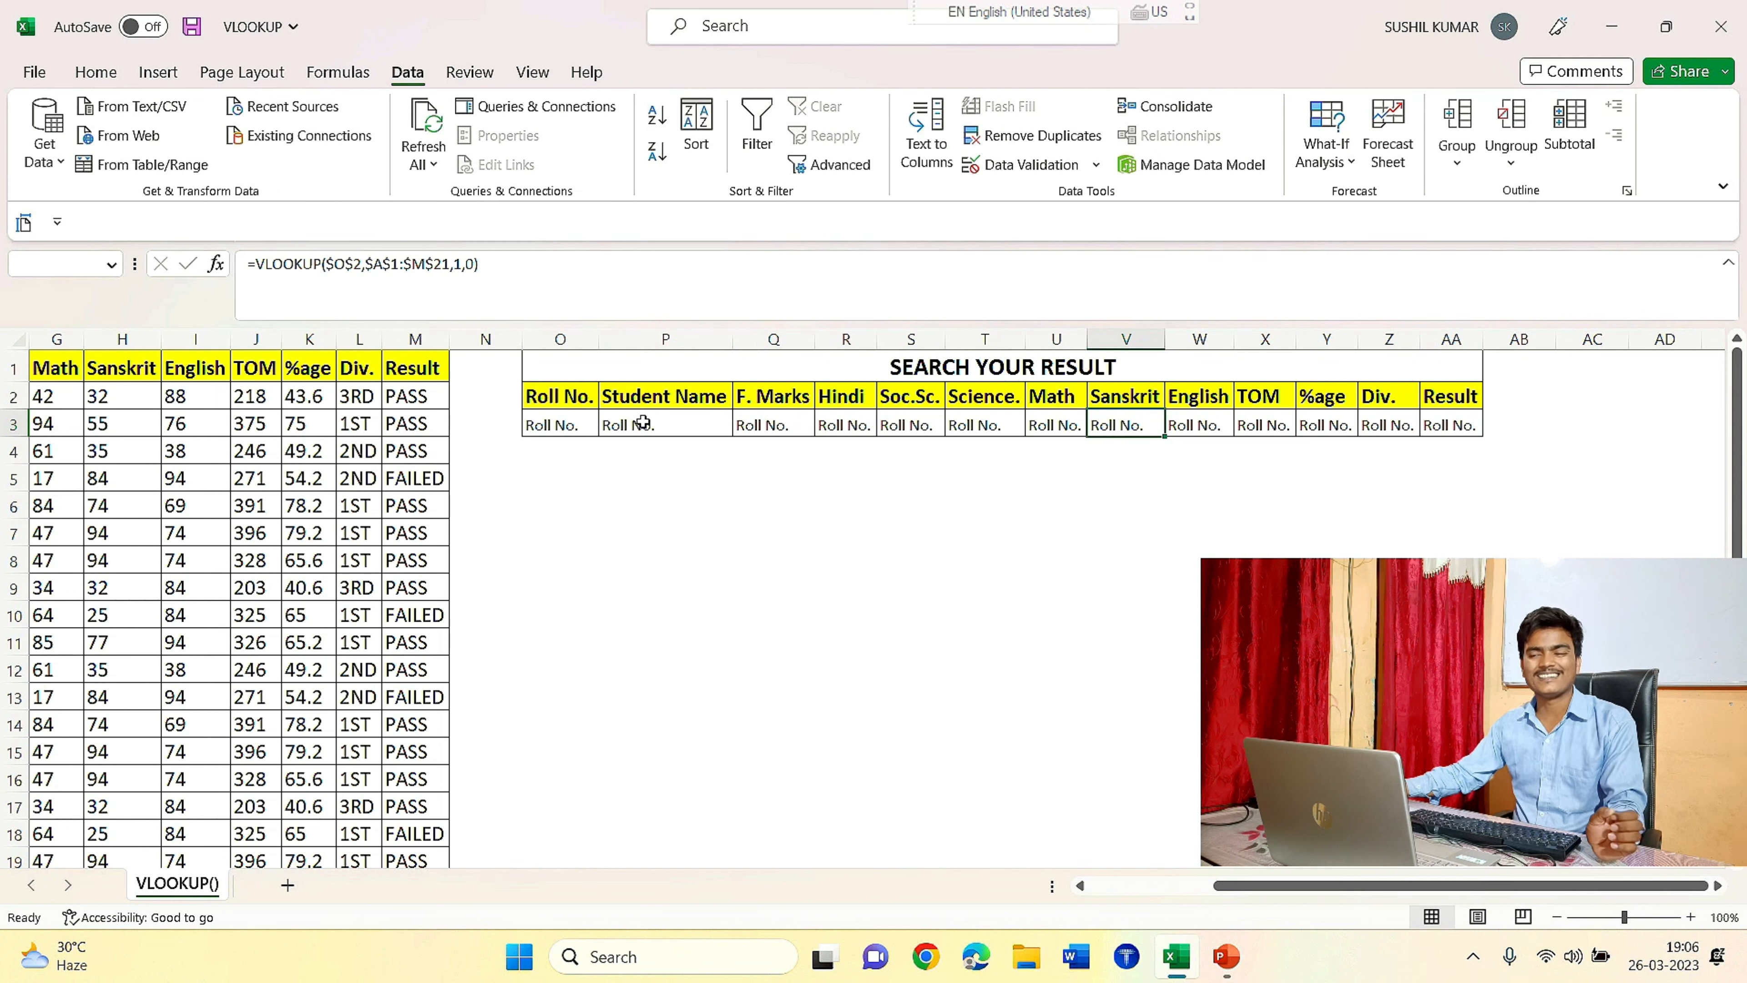
click(610, 429)
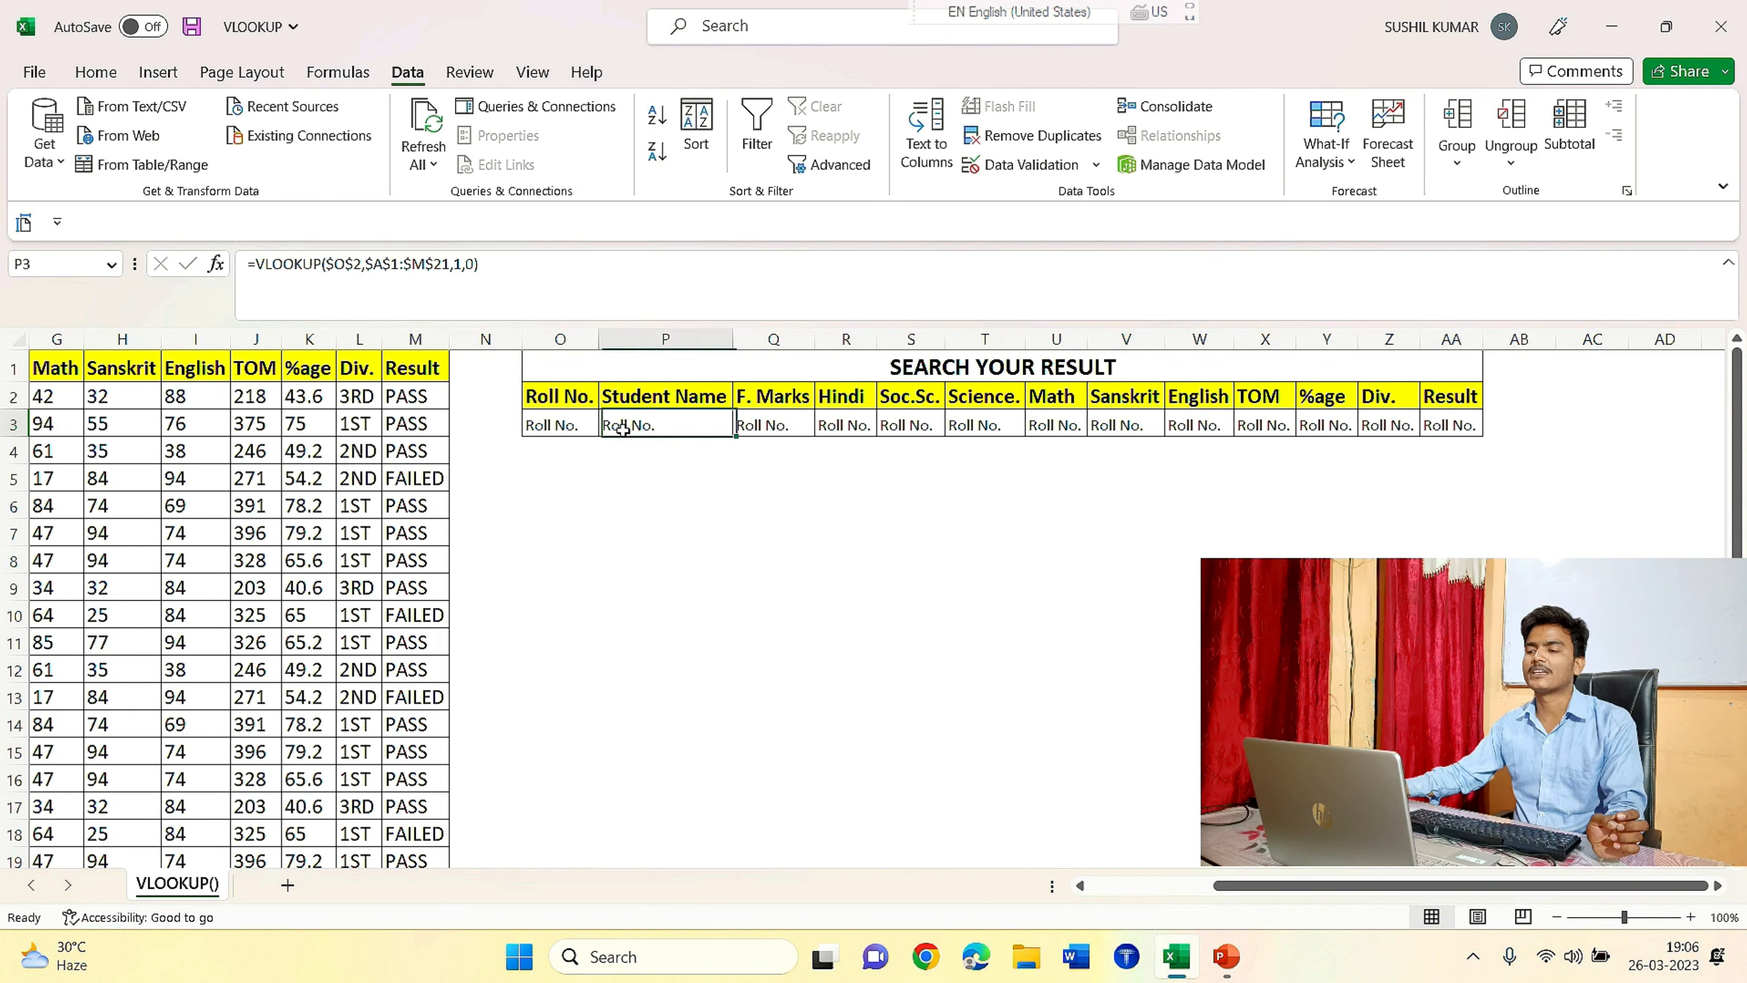
click(580, 430)
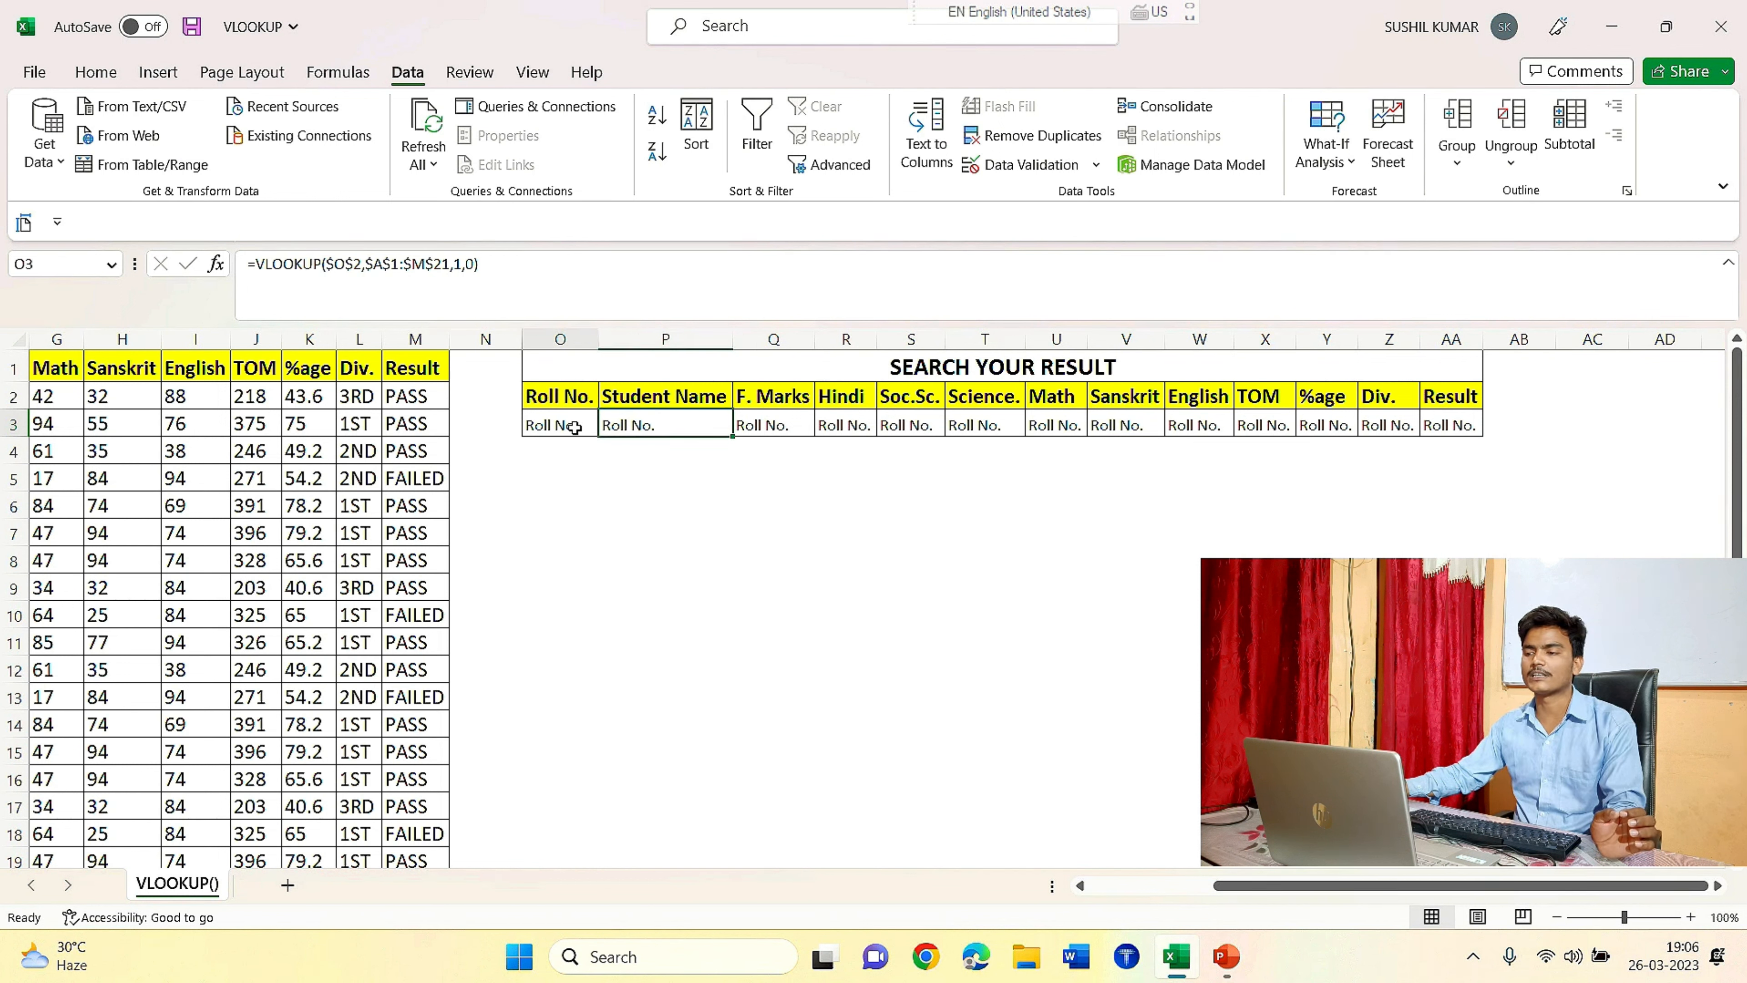
drag(1347, 886, 1226, 886)
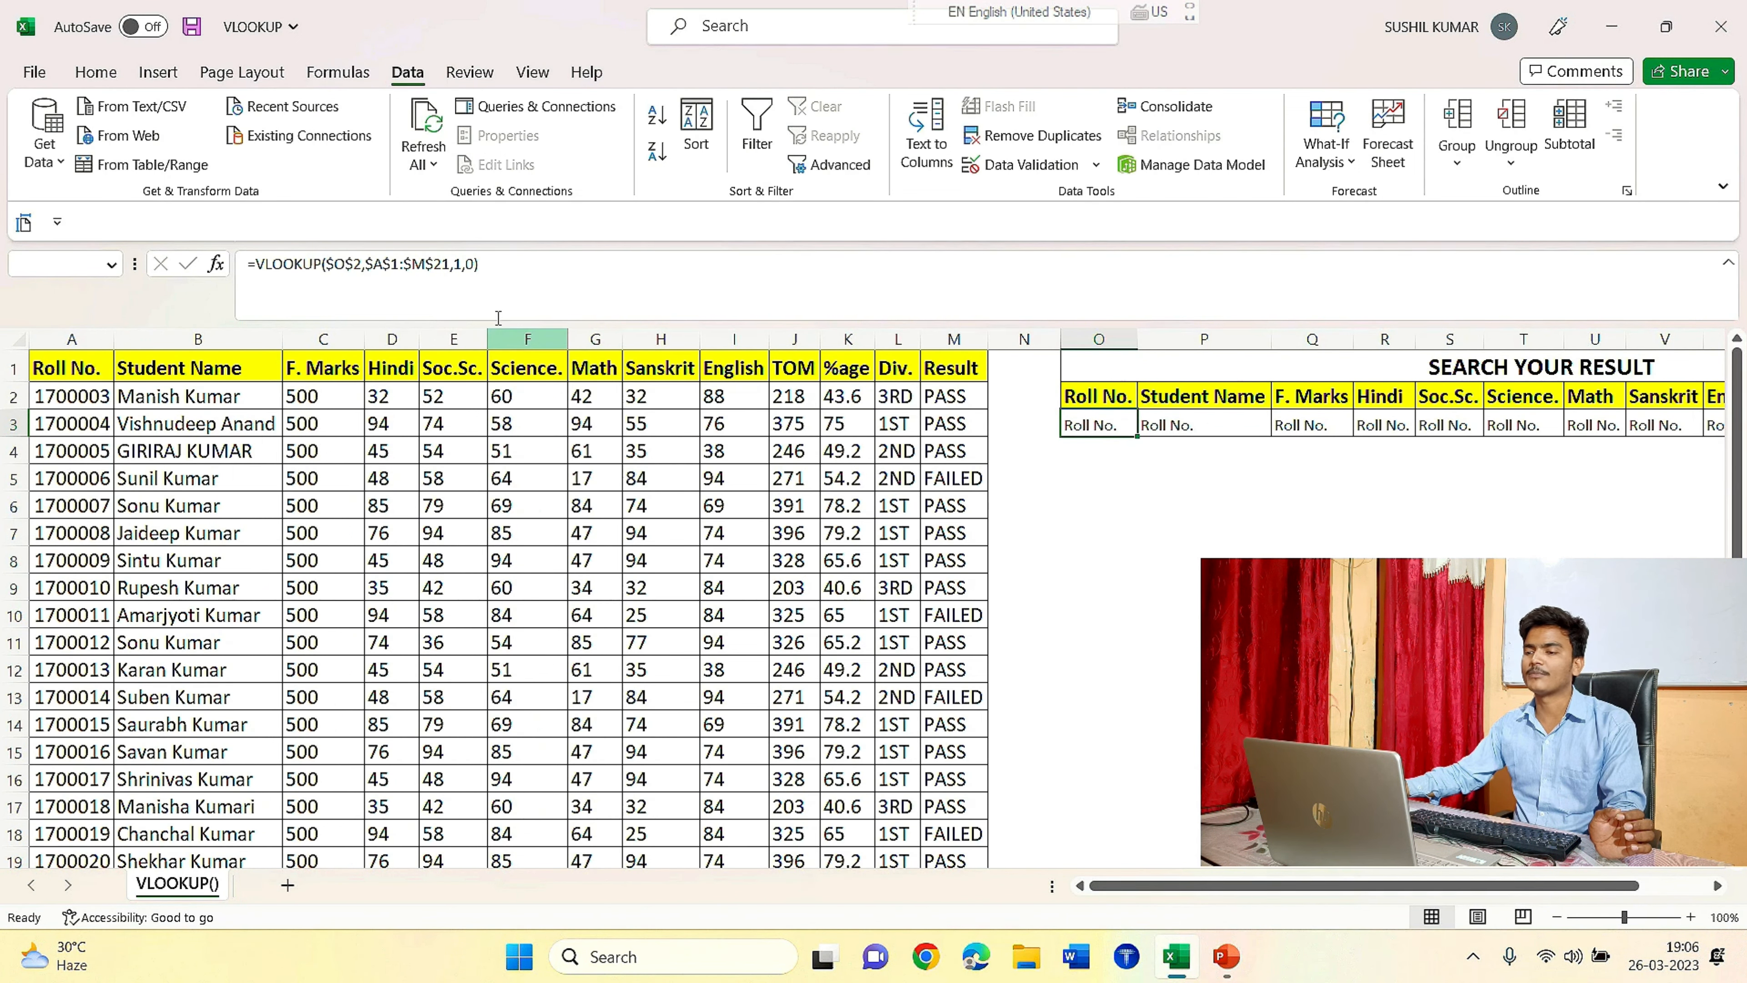
double_click(541, 219)
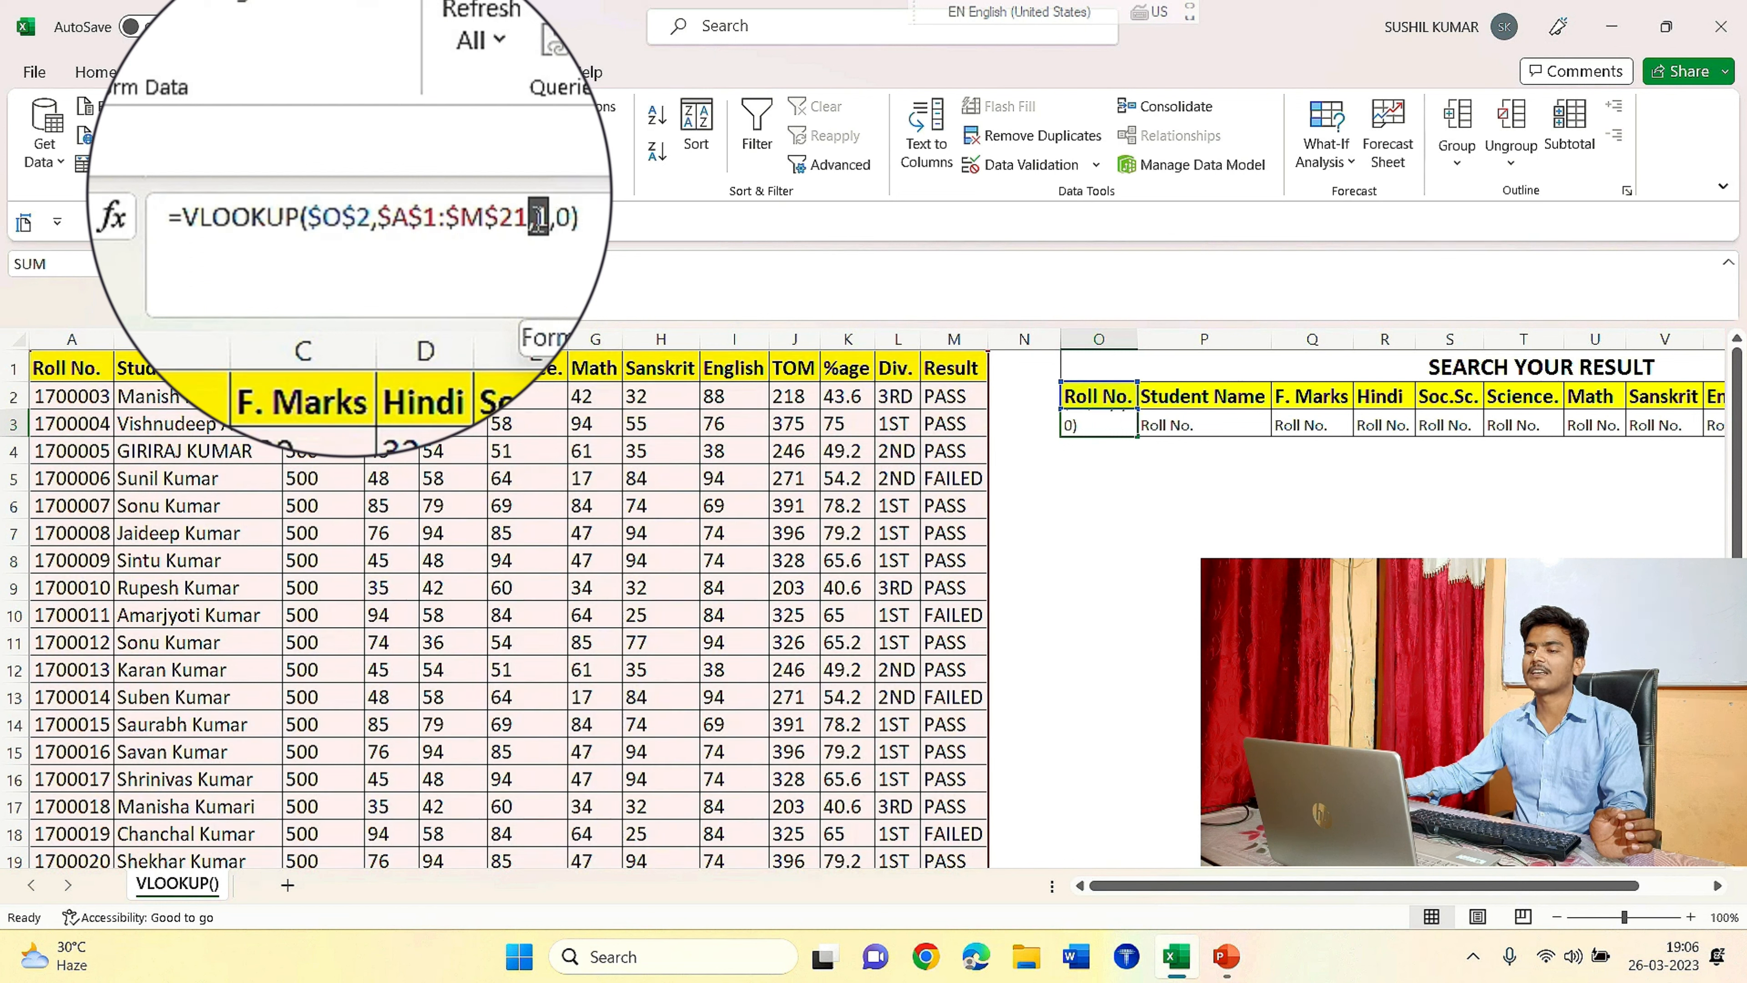
key(Return)
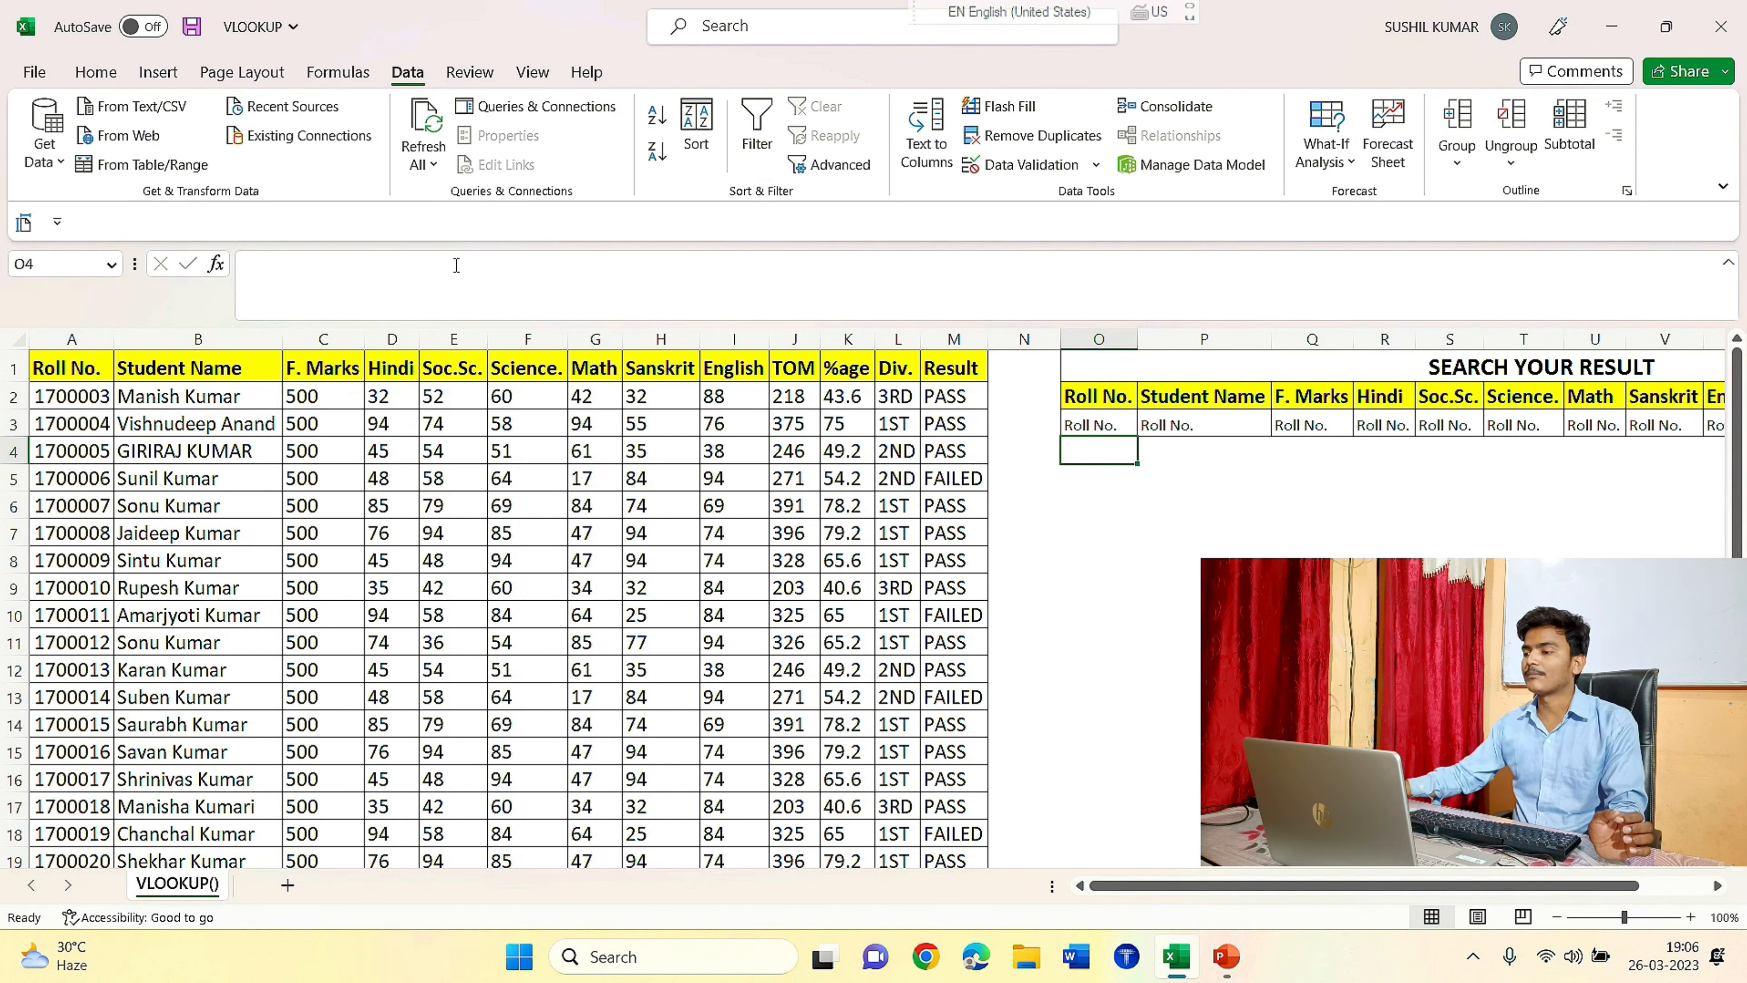
Set the column index number to 2 in the Student Name formula in P3.
click(1231, 424)
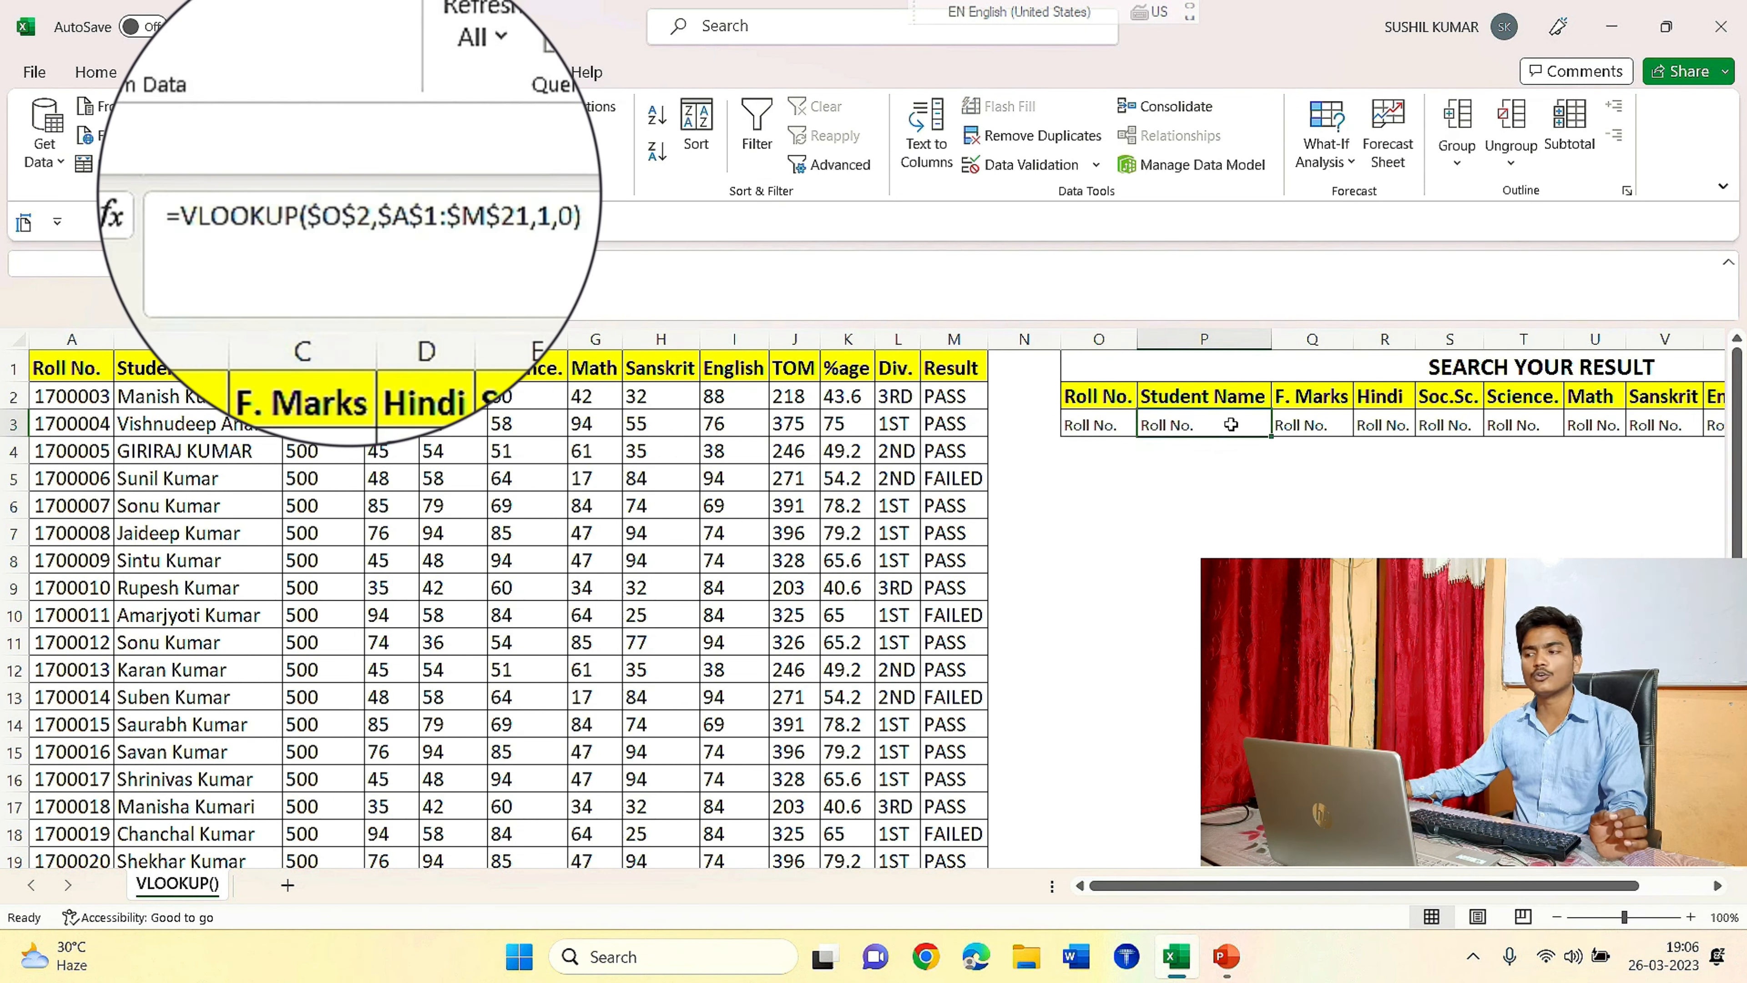
click(556, 224)
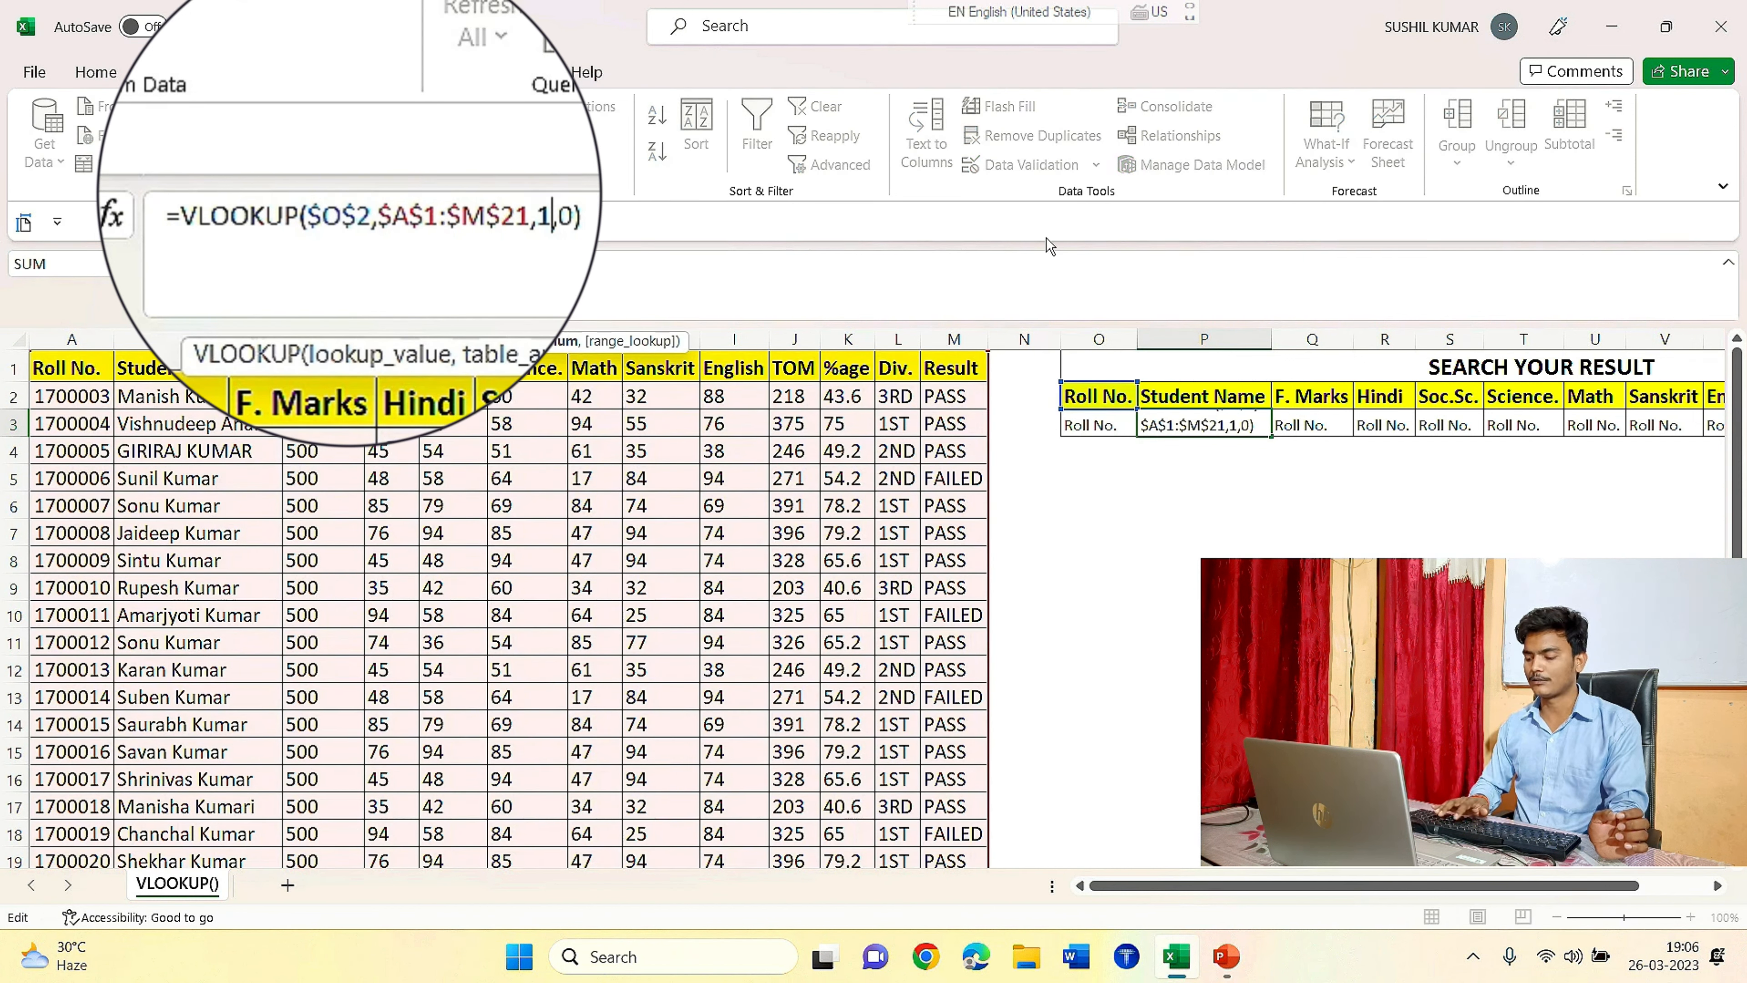
key(BackSpace)
text(2)
key(Tab)
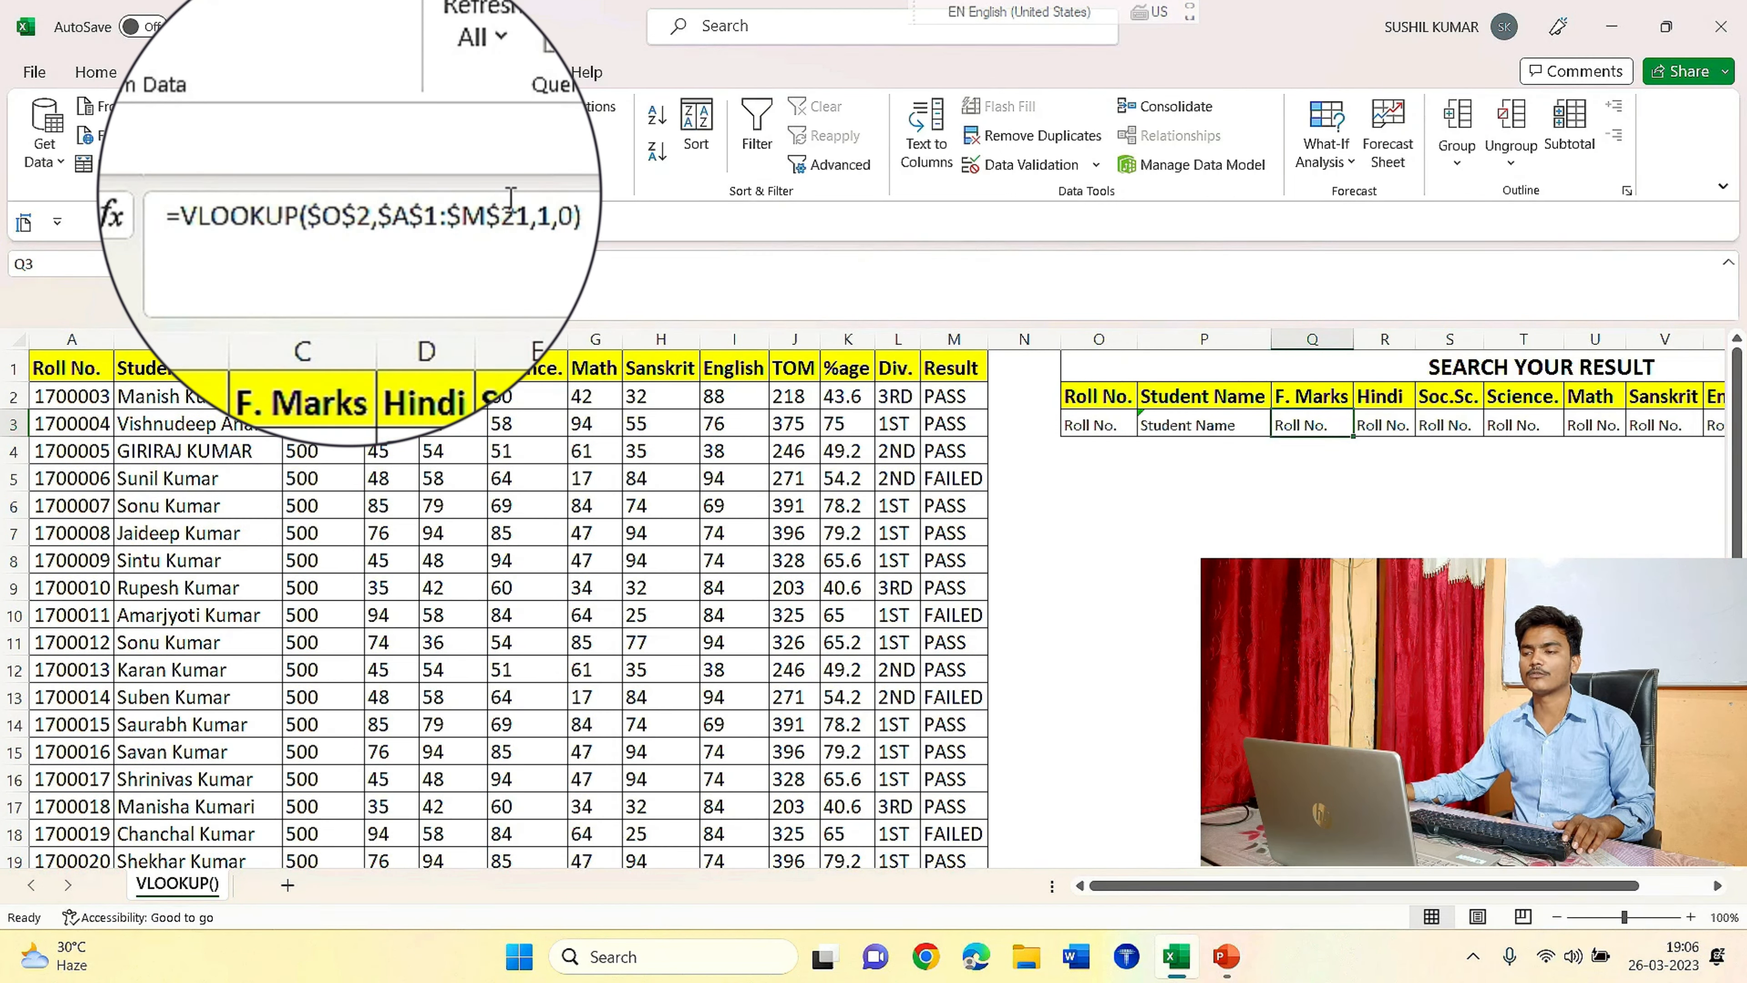
Set the column index number to 3 in the F. Marks formula in Q3.
click(545, 213)
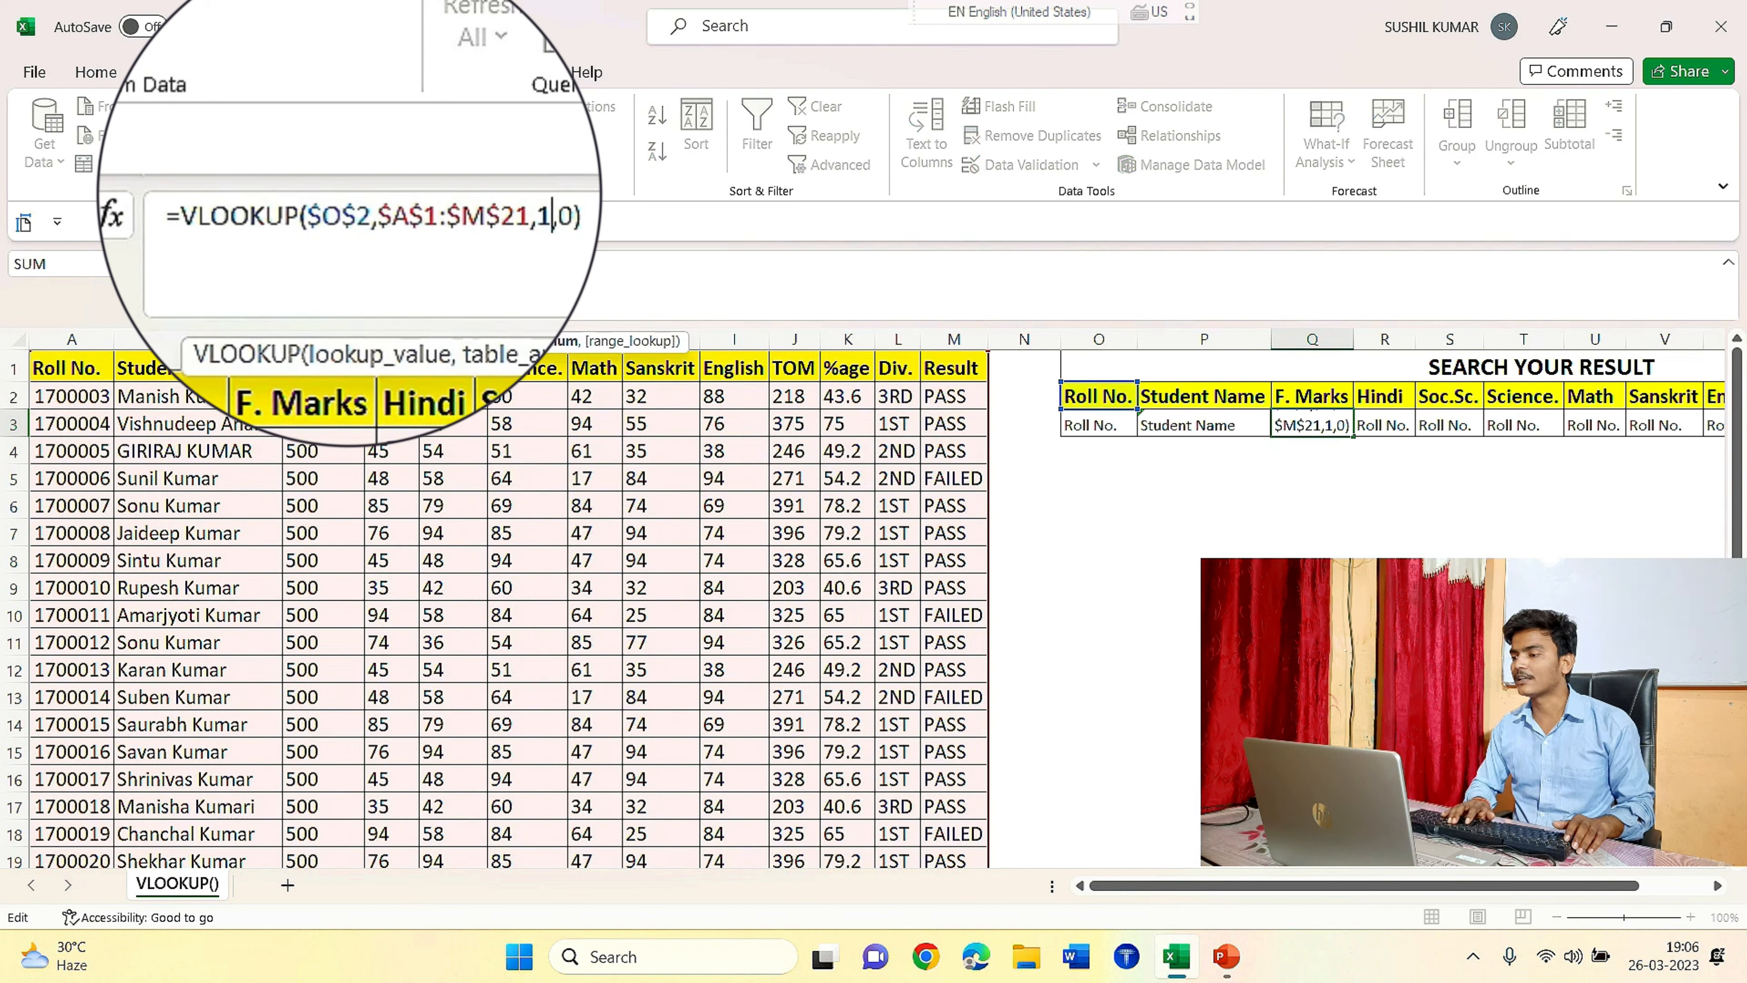
key(BackSpace)
text(3)
key(Tab)
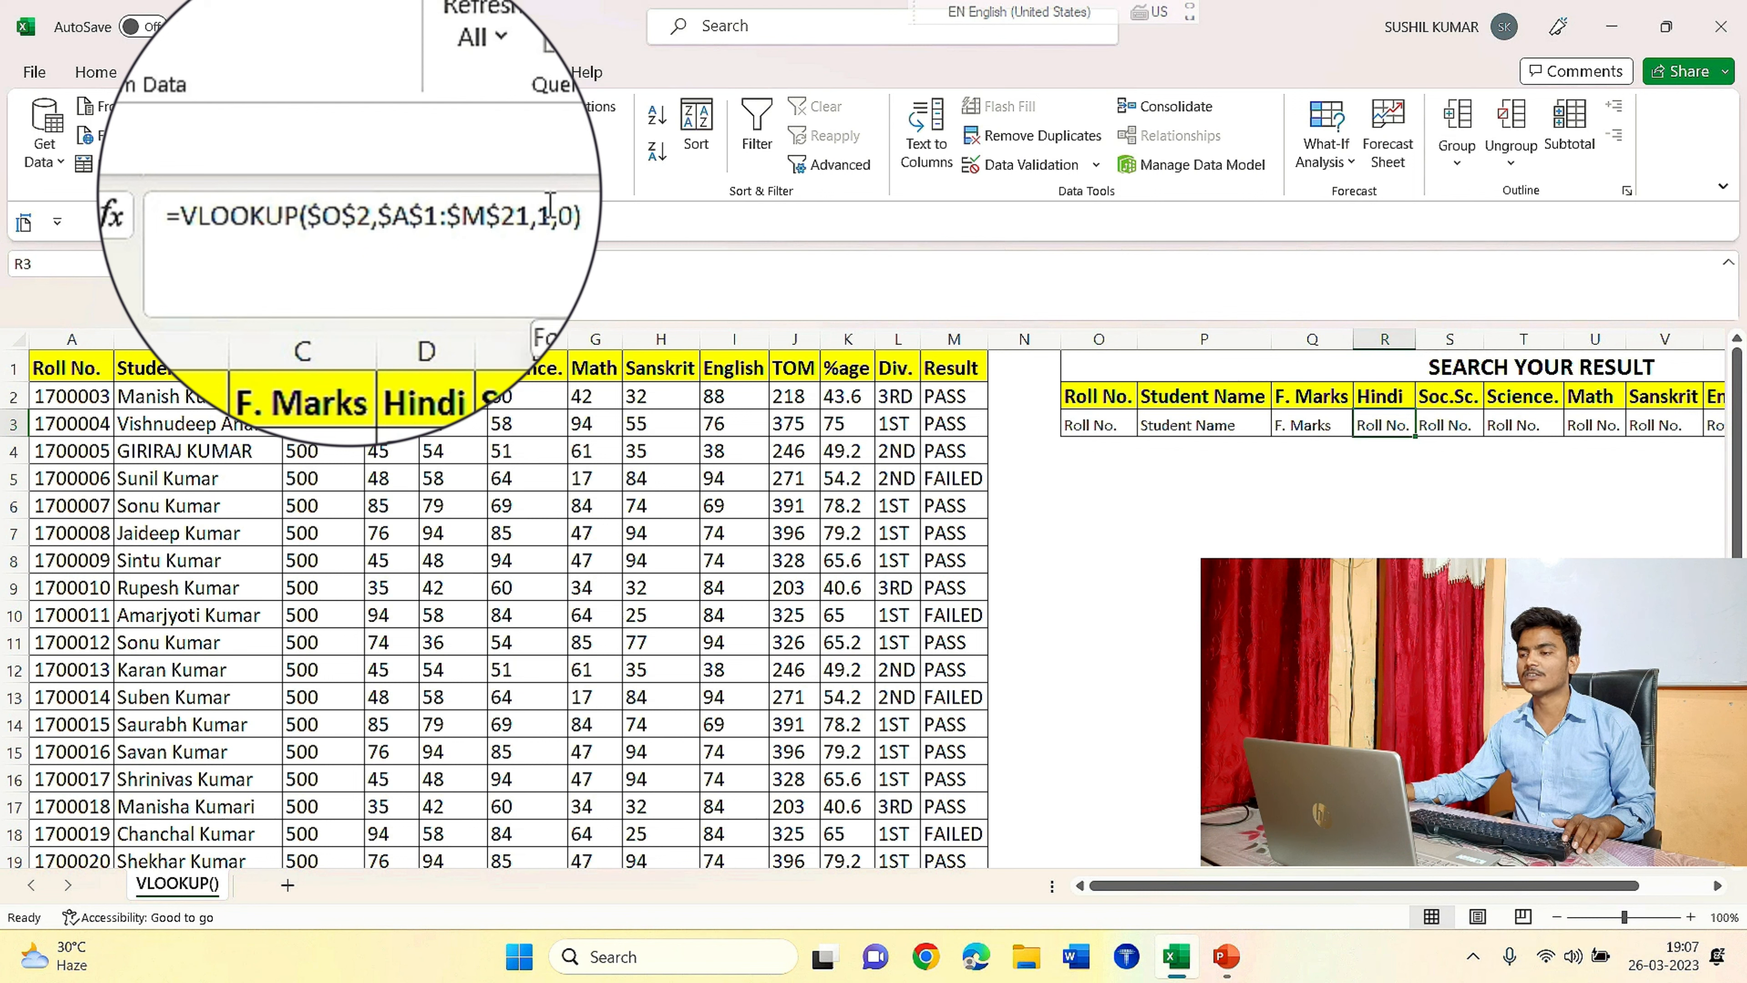
Set the column index number to 4 in the Hindi formula in R3.
click(543, 213)
key(BackSpace)
text(4)
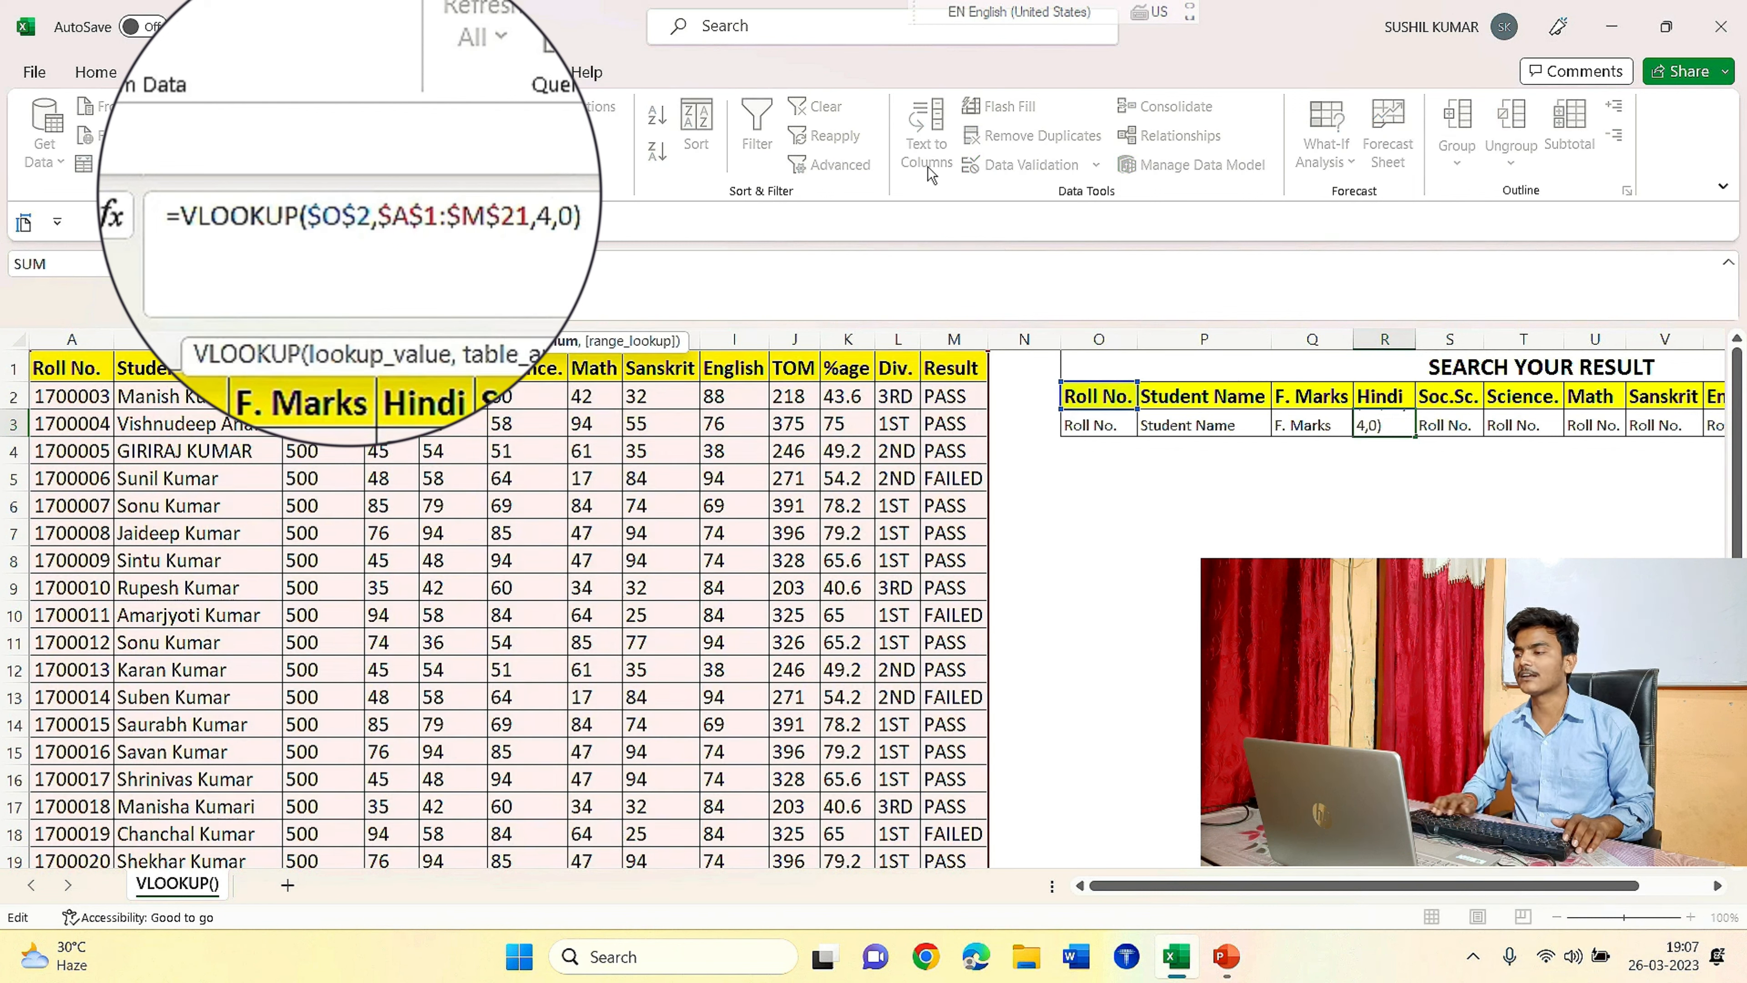
key(Tab)
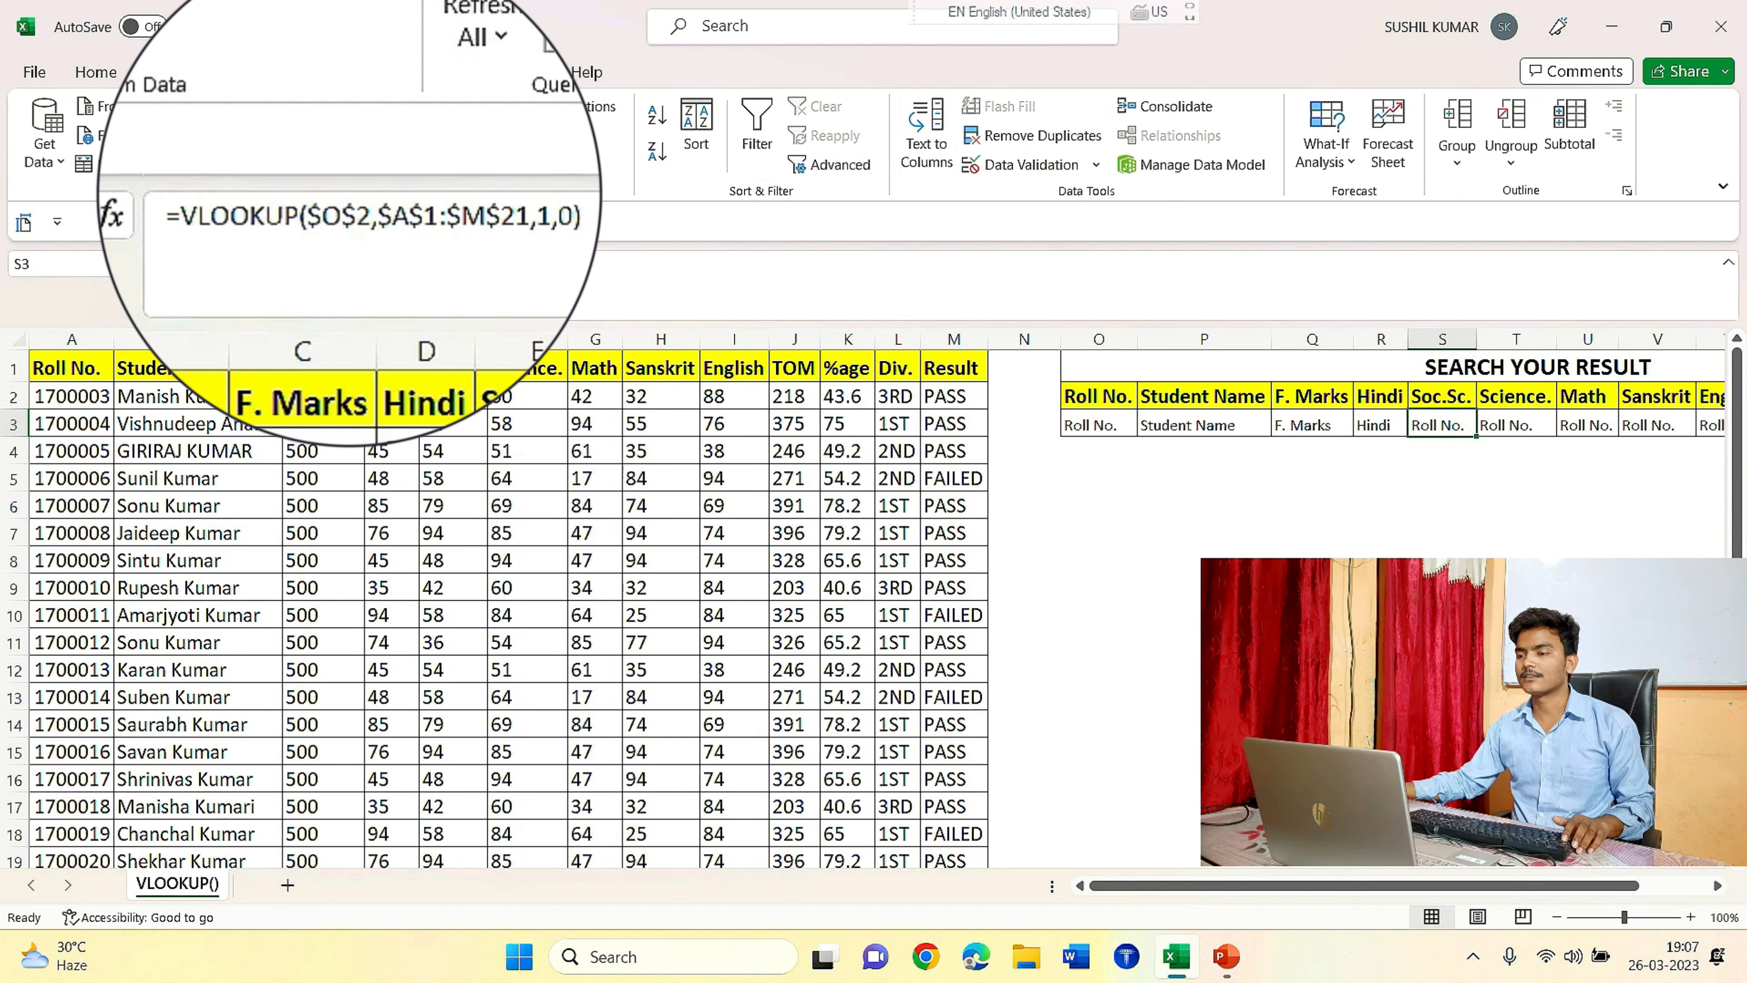
Set the column index number to 5 in the Soc.Sc. formula in S3.
click(550, 217)
key(BackSpace)
text(5)
key(Tab)
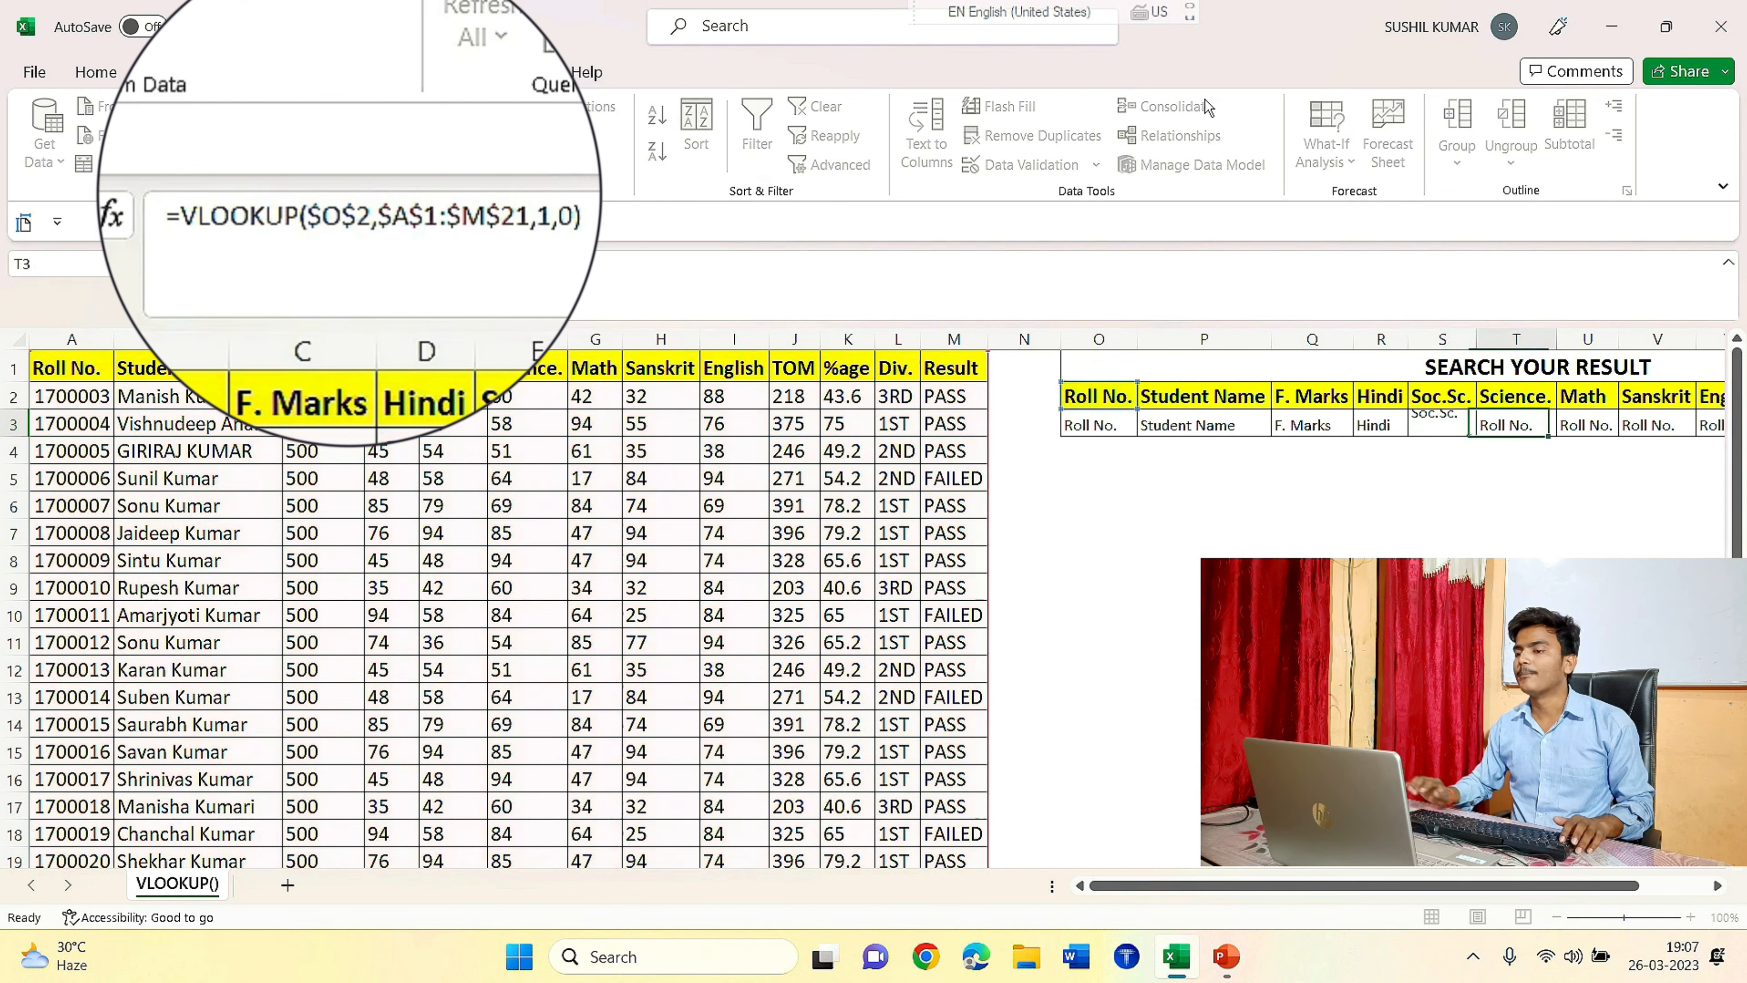
Set the column index number to 6 in the Science formula in T3.
click(545, 217)
key(BackSpace)
text(6)
key(Tab)
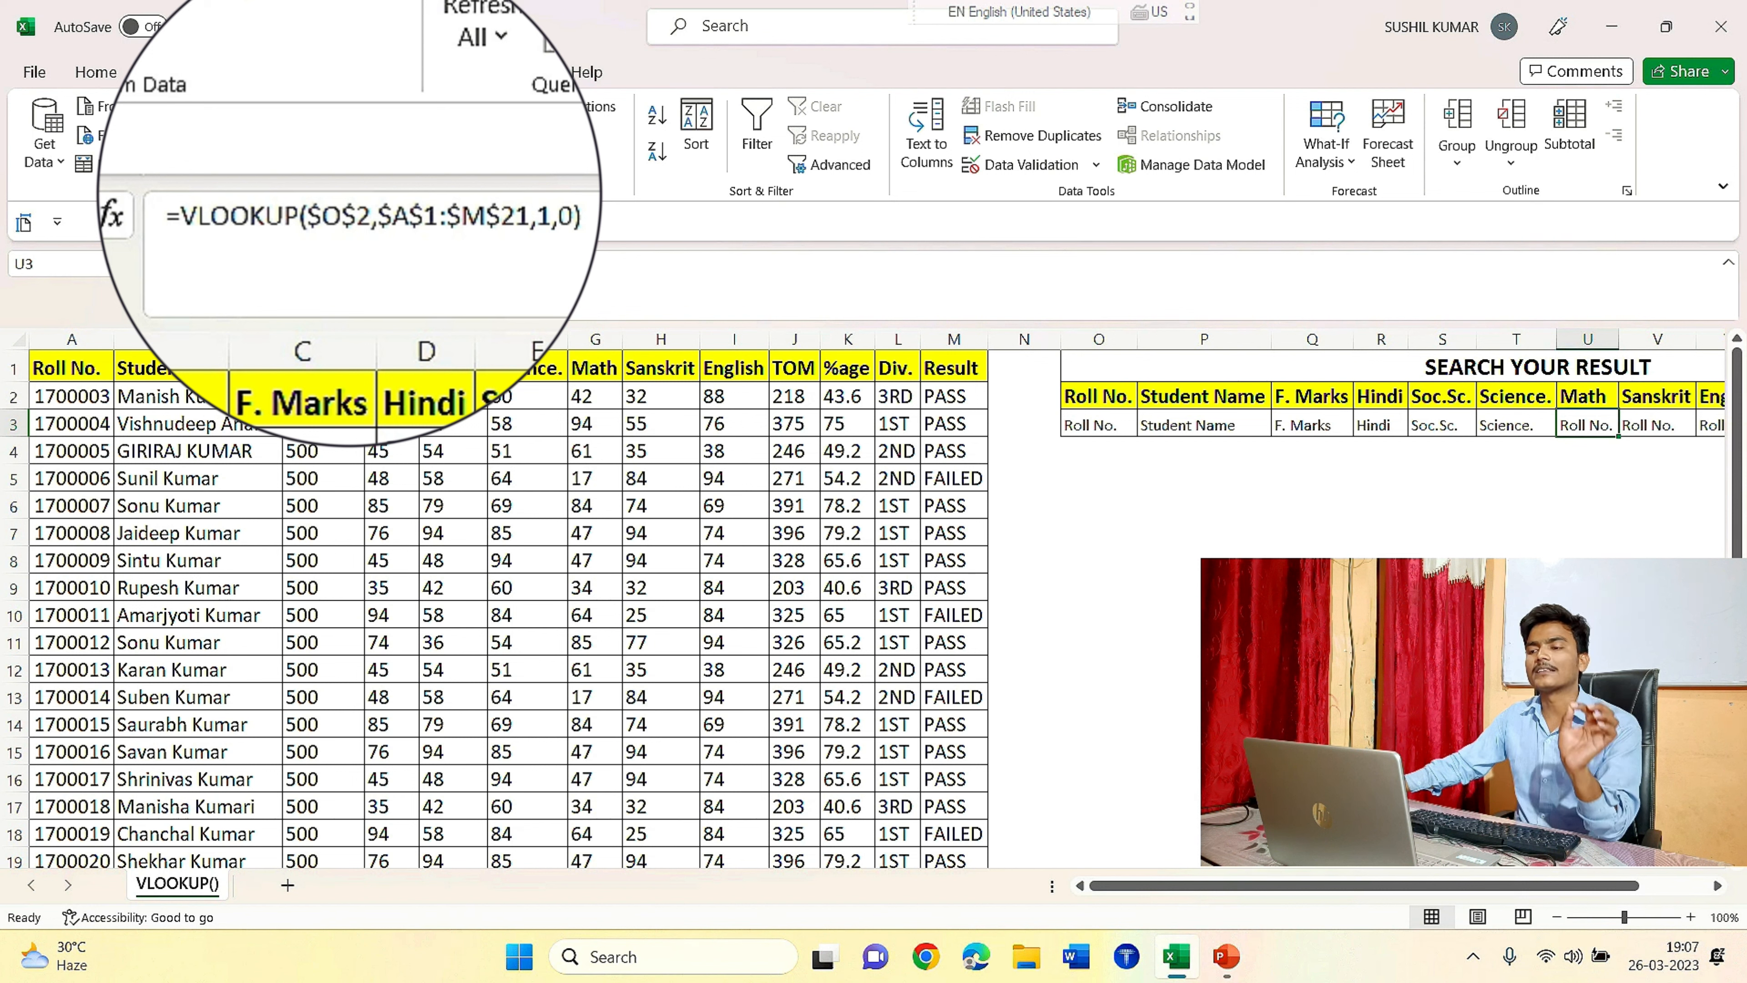
Set the column index number to 7 in the Math formula in U3.
click(639, 267)
key(shift+Home)
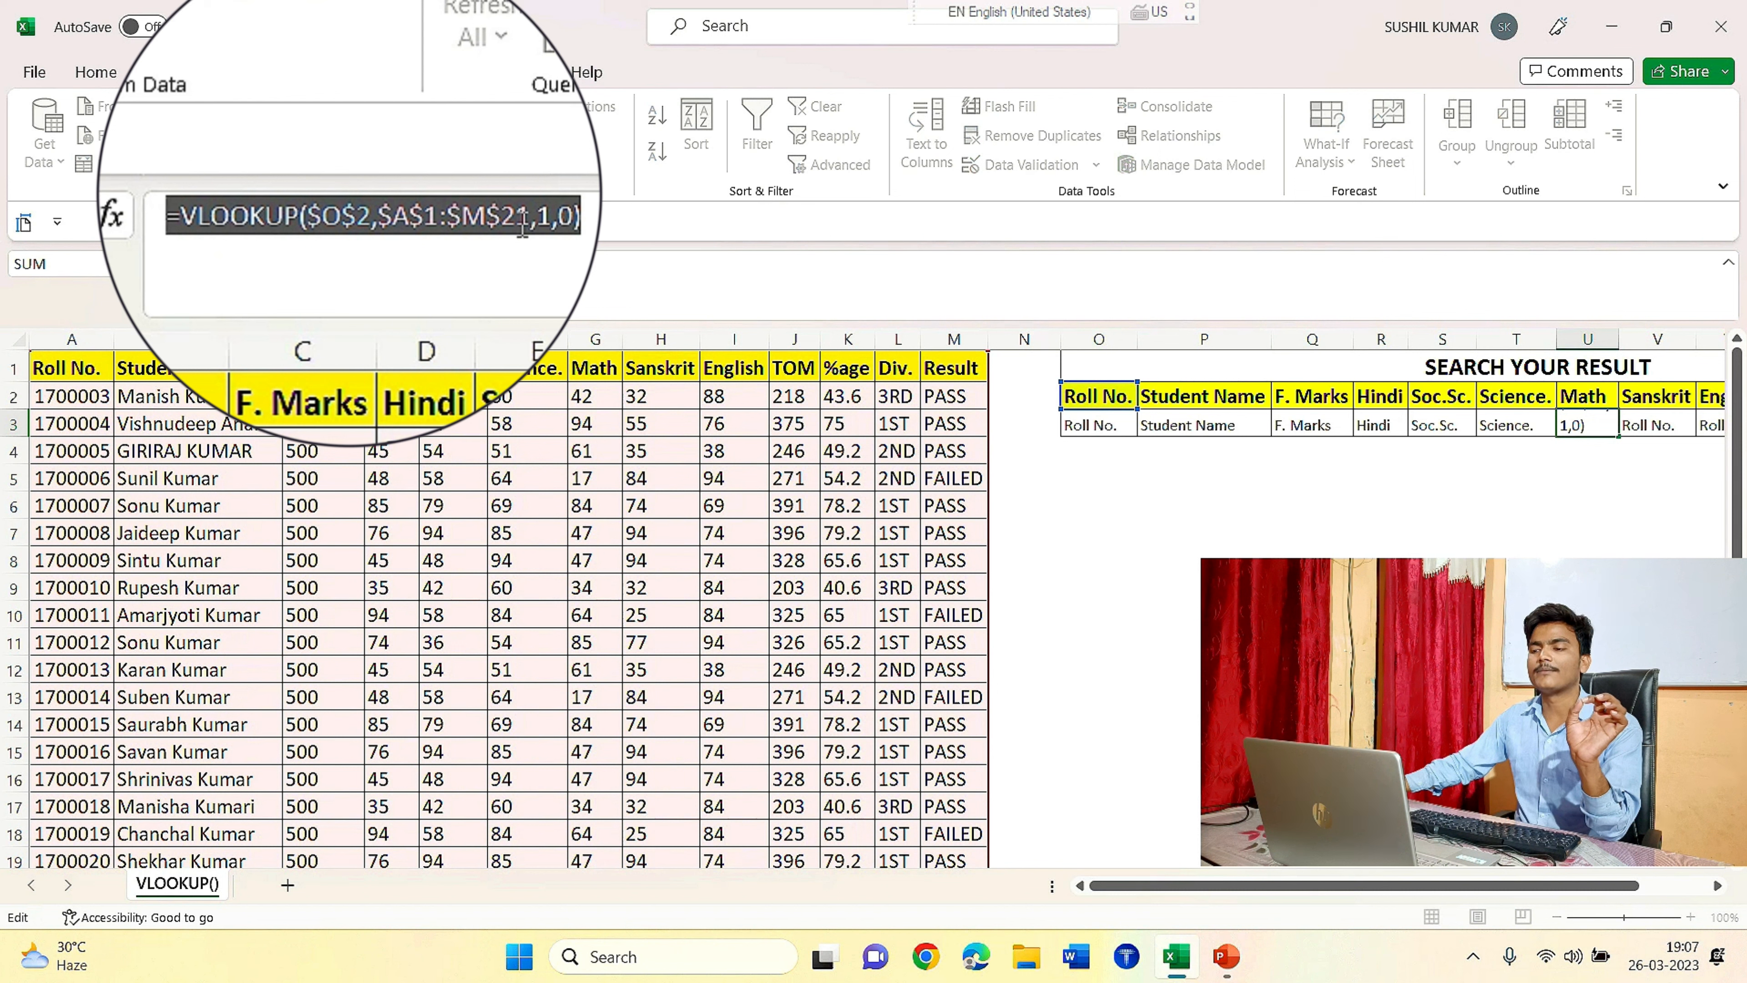
click(568, 201)
key(Left)
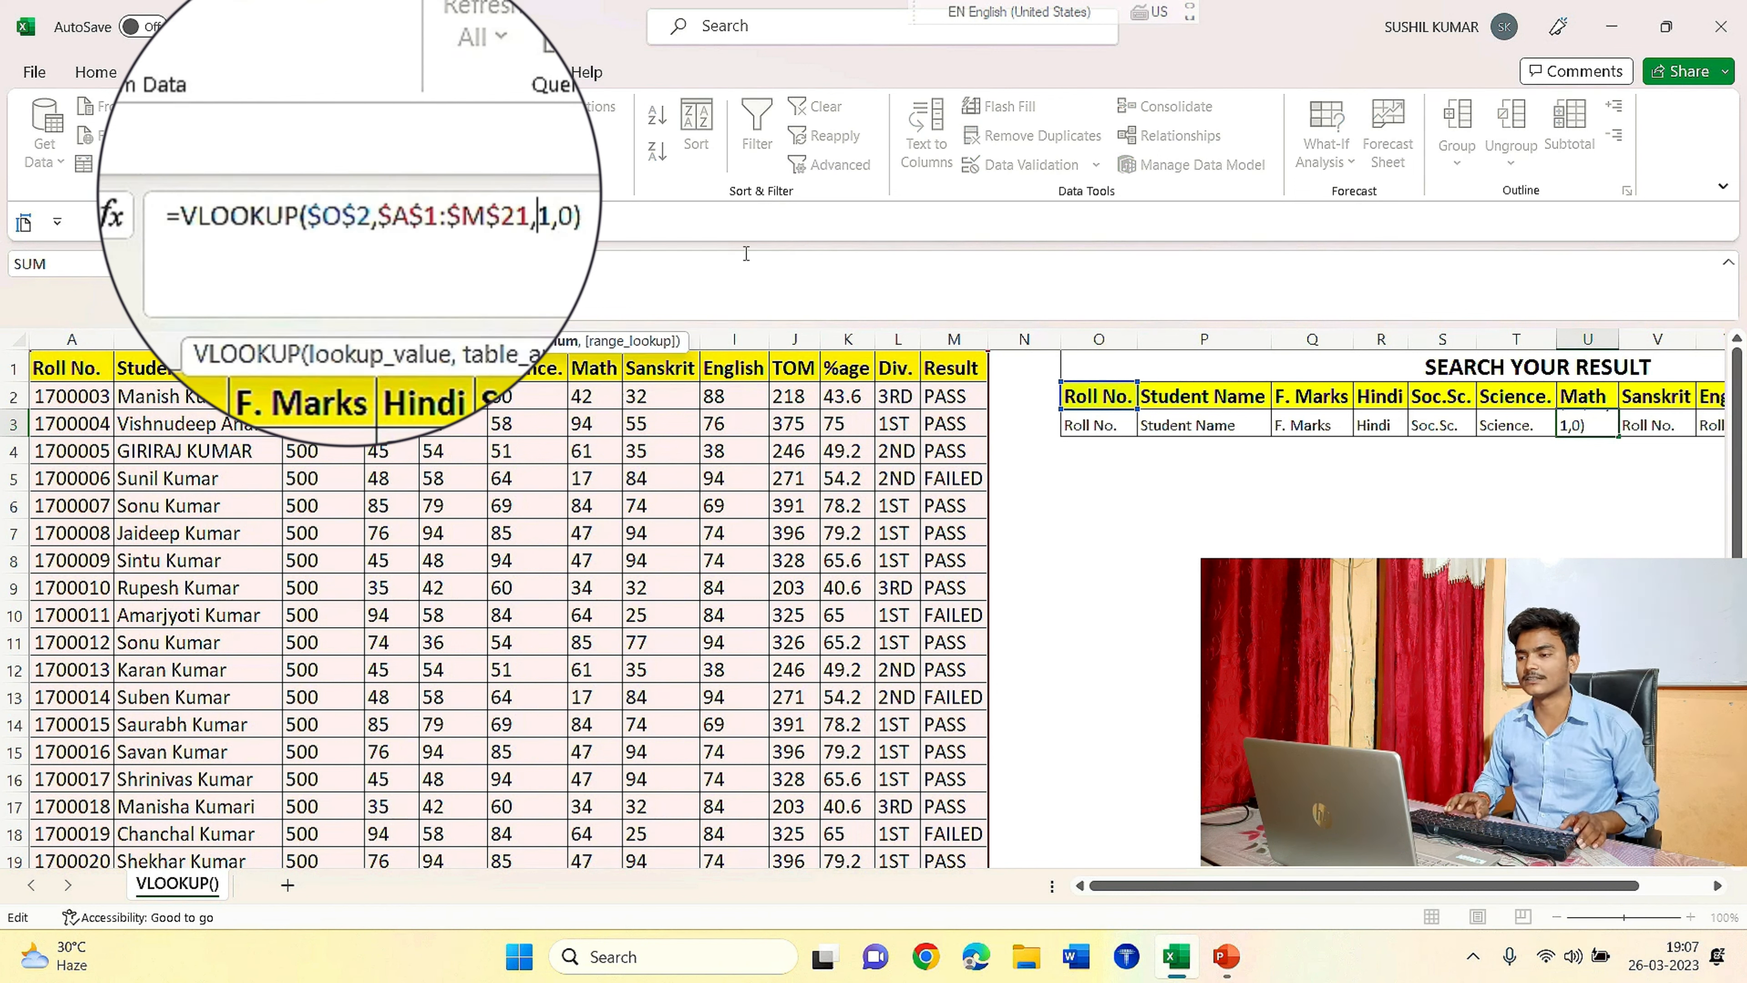
key(Delete)
text(7)
key(Tab)
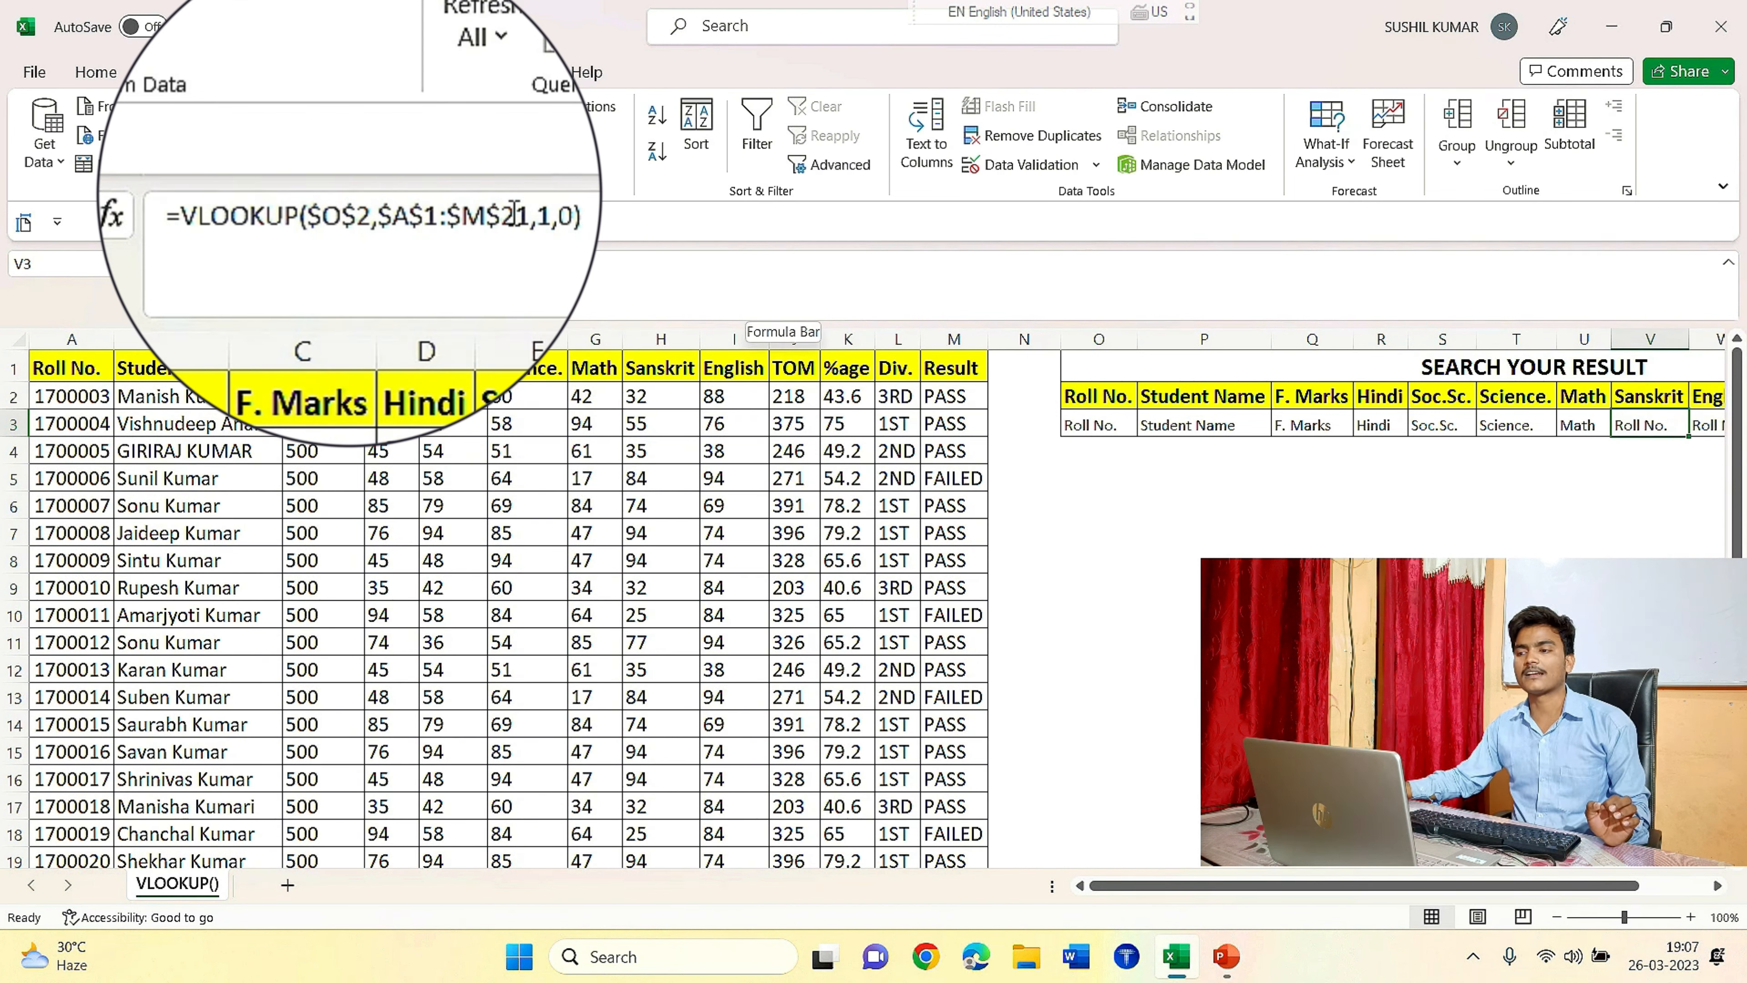
Set the column index number to 8 in the Sanskrit formula in V3 and to 9 in the English formula in W3.
click(551, 208)
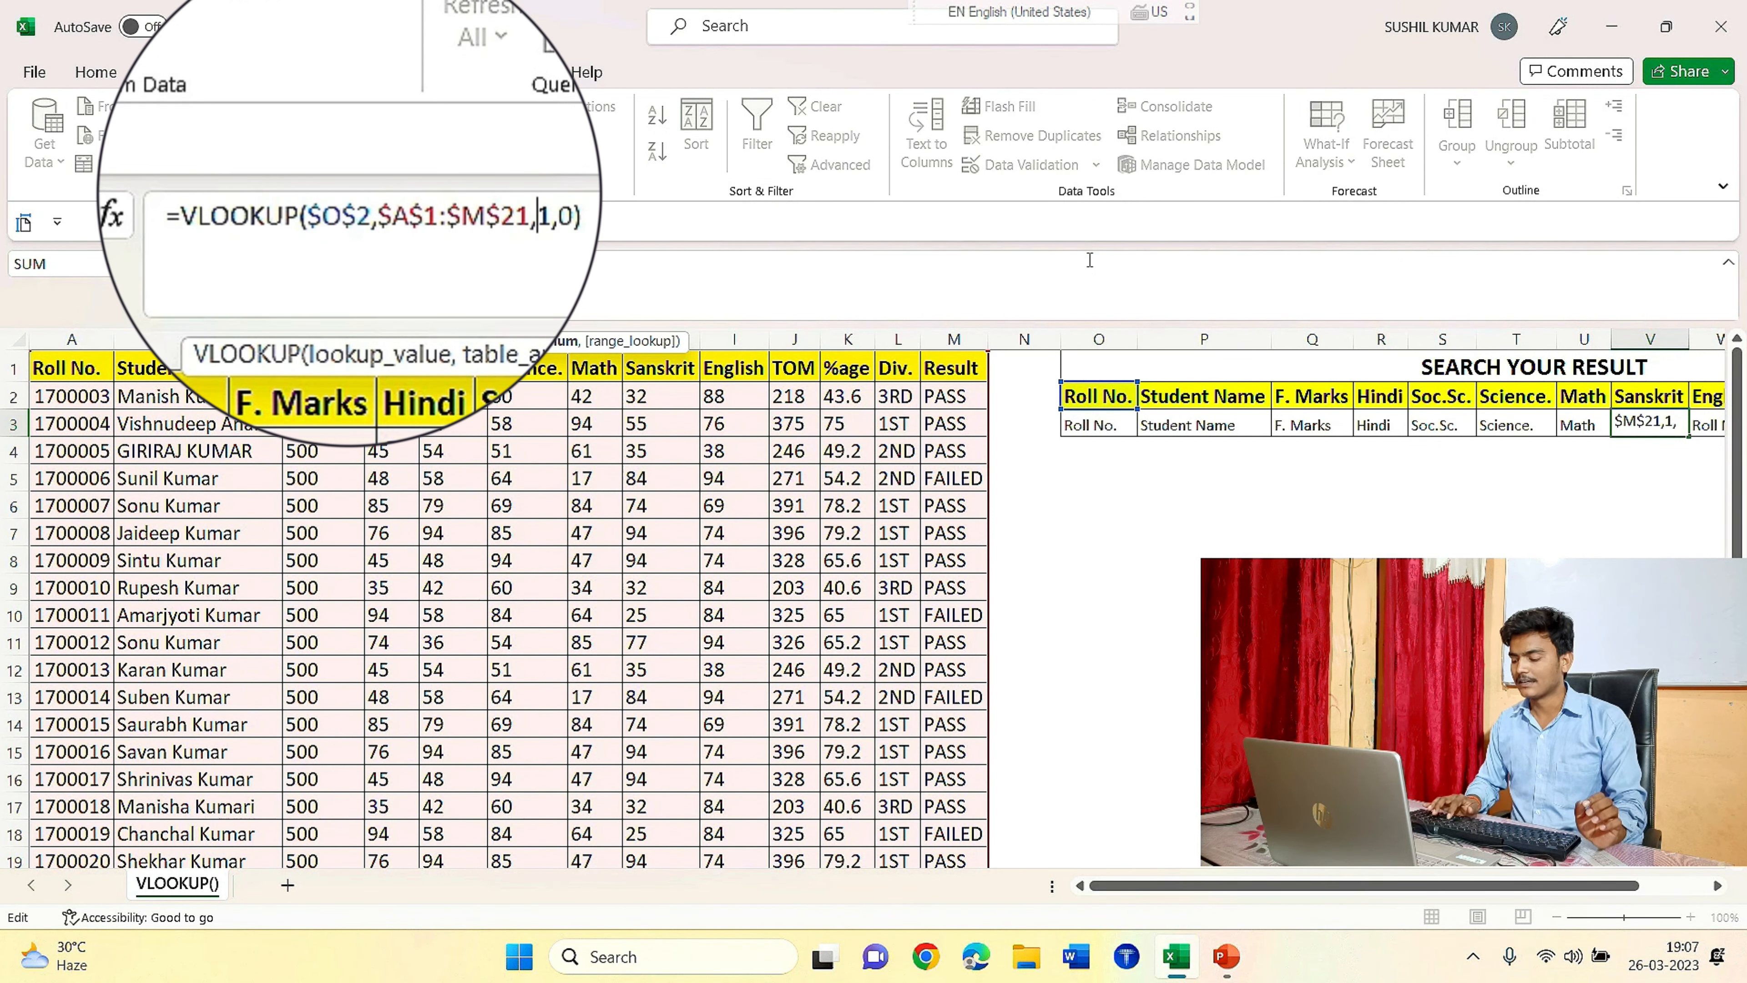
key(Delete)
text(8)
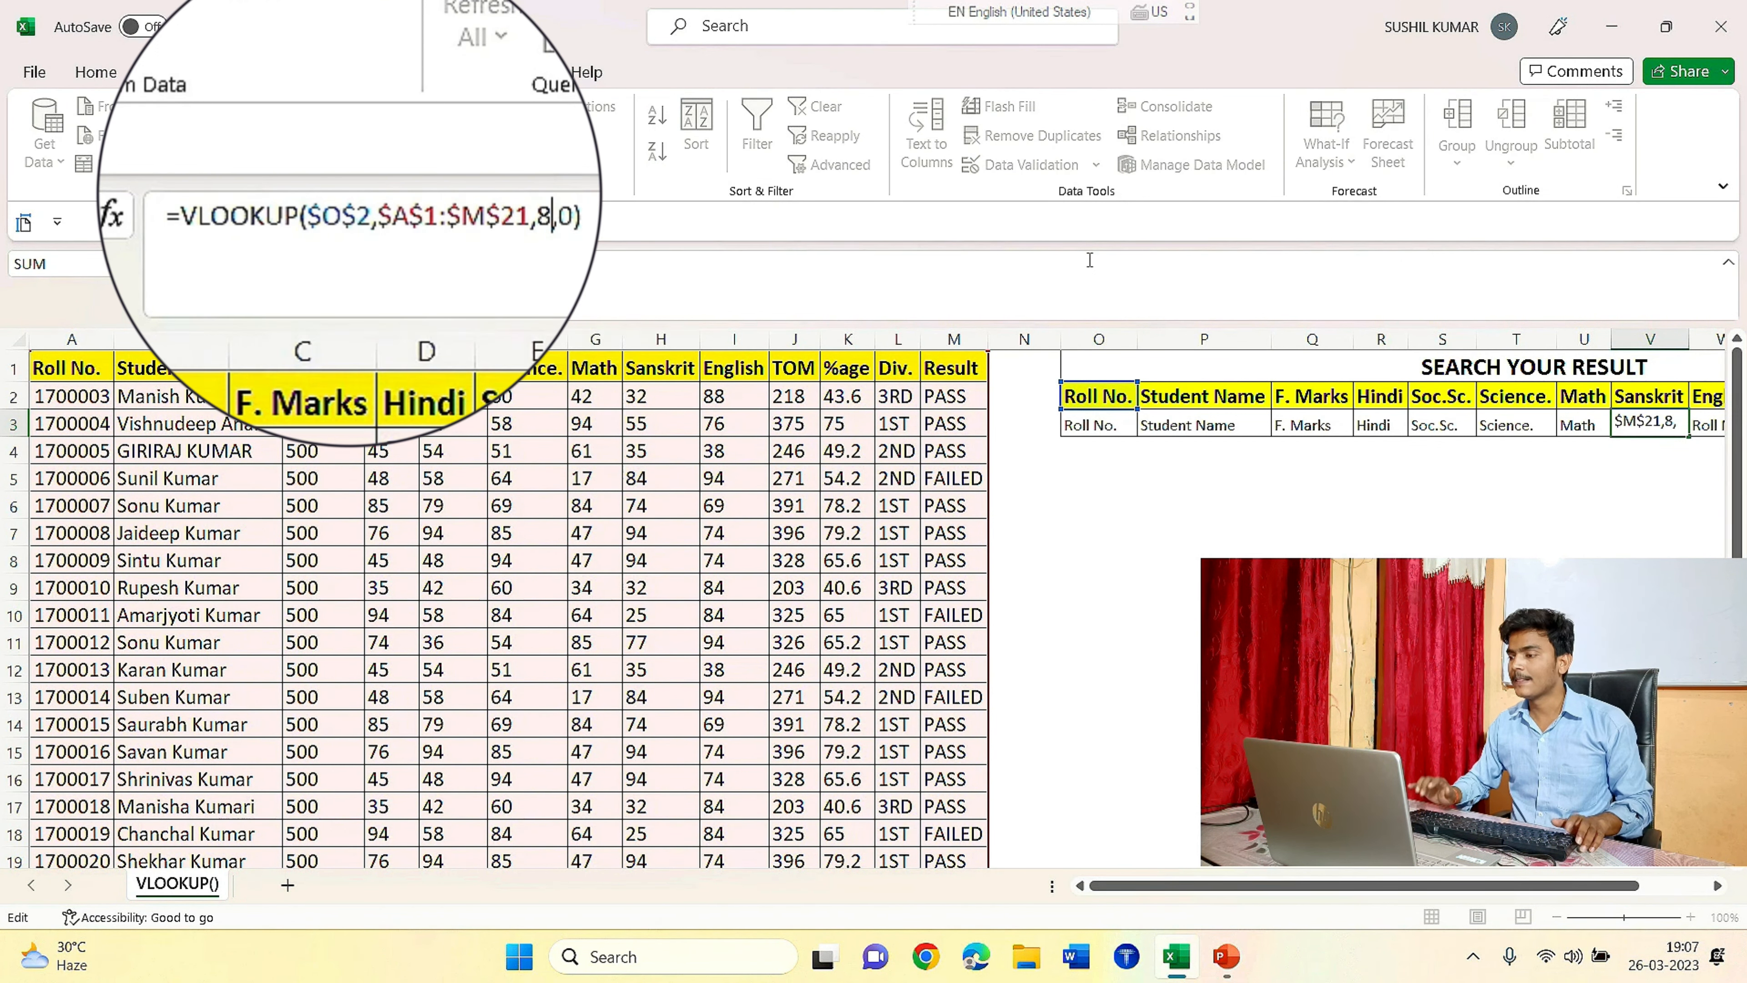
key(Tab)
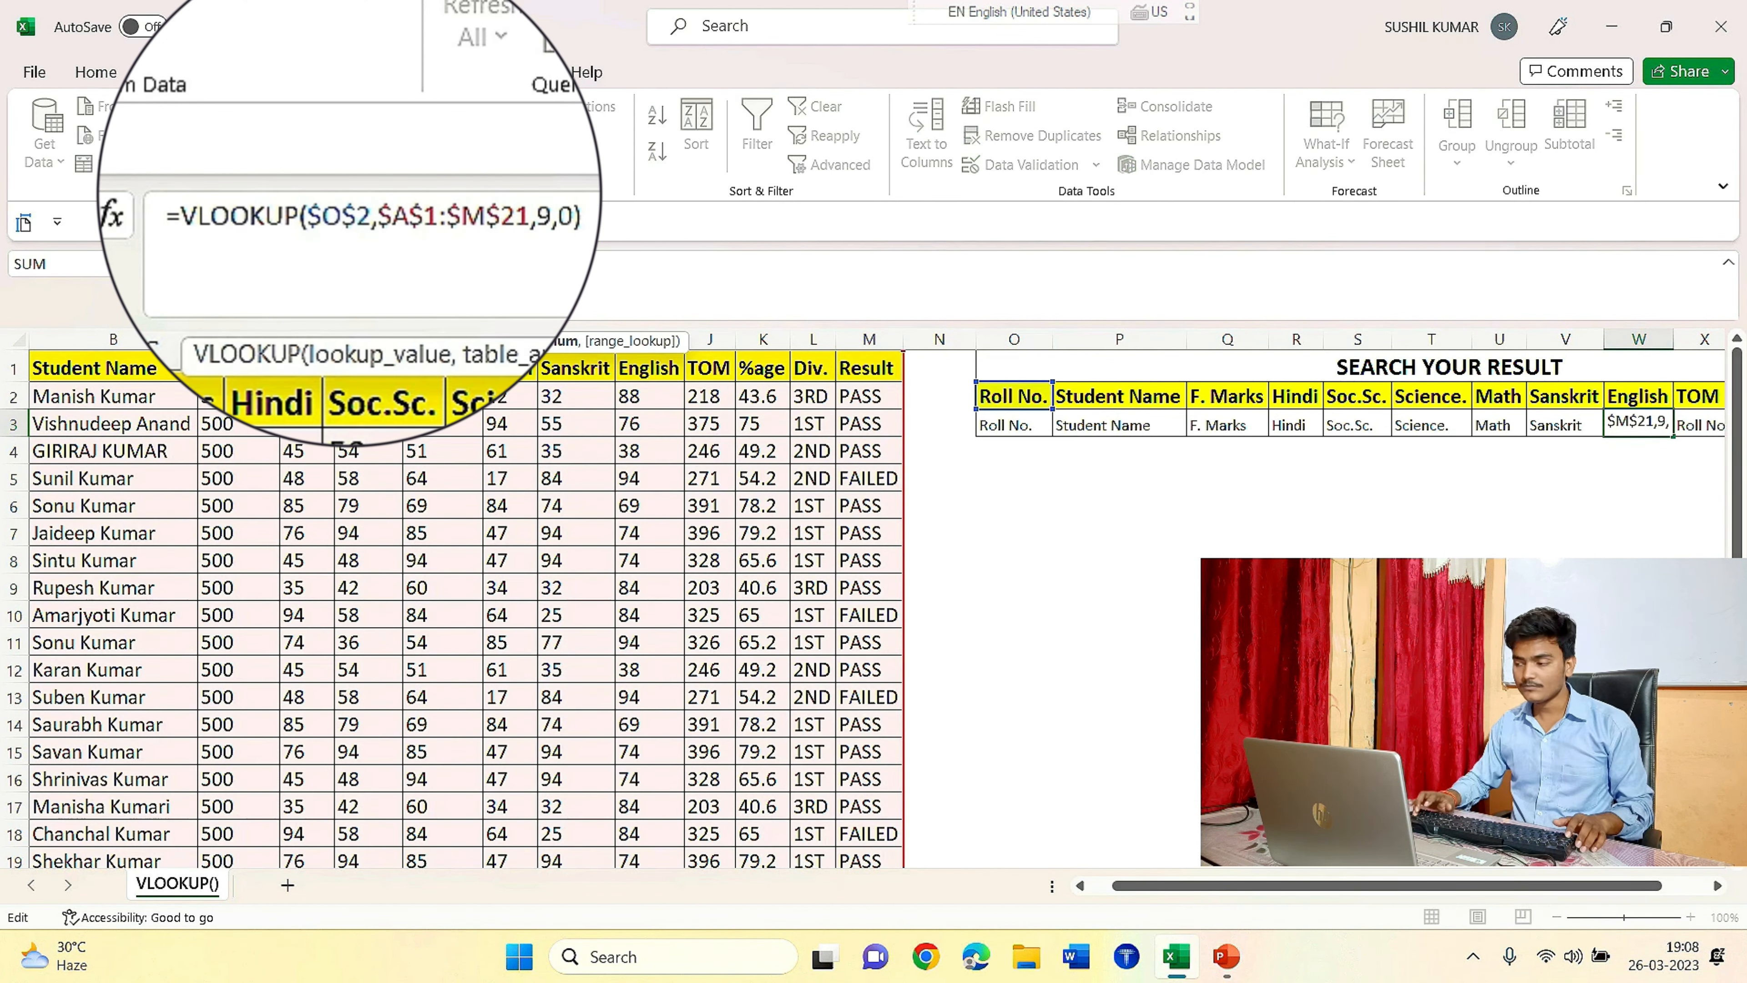
key(Tab)
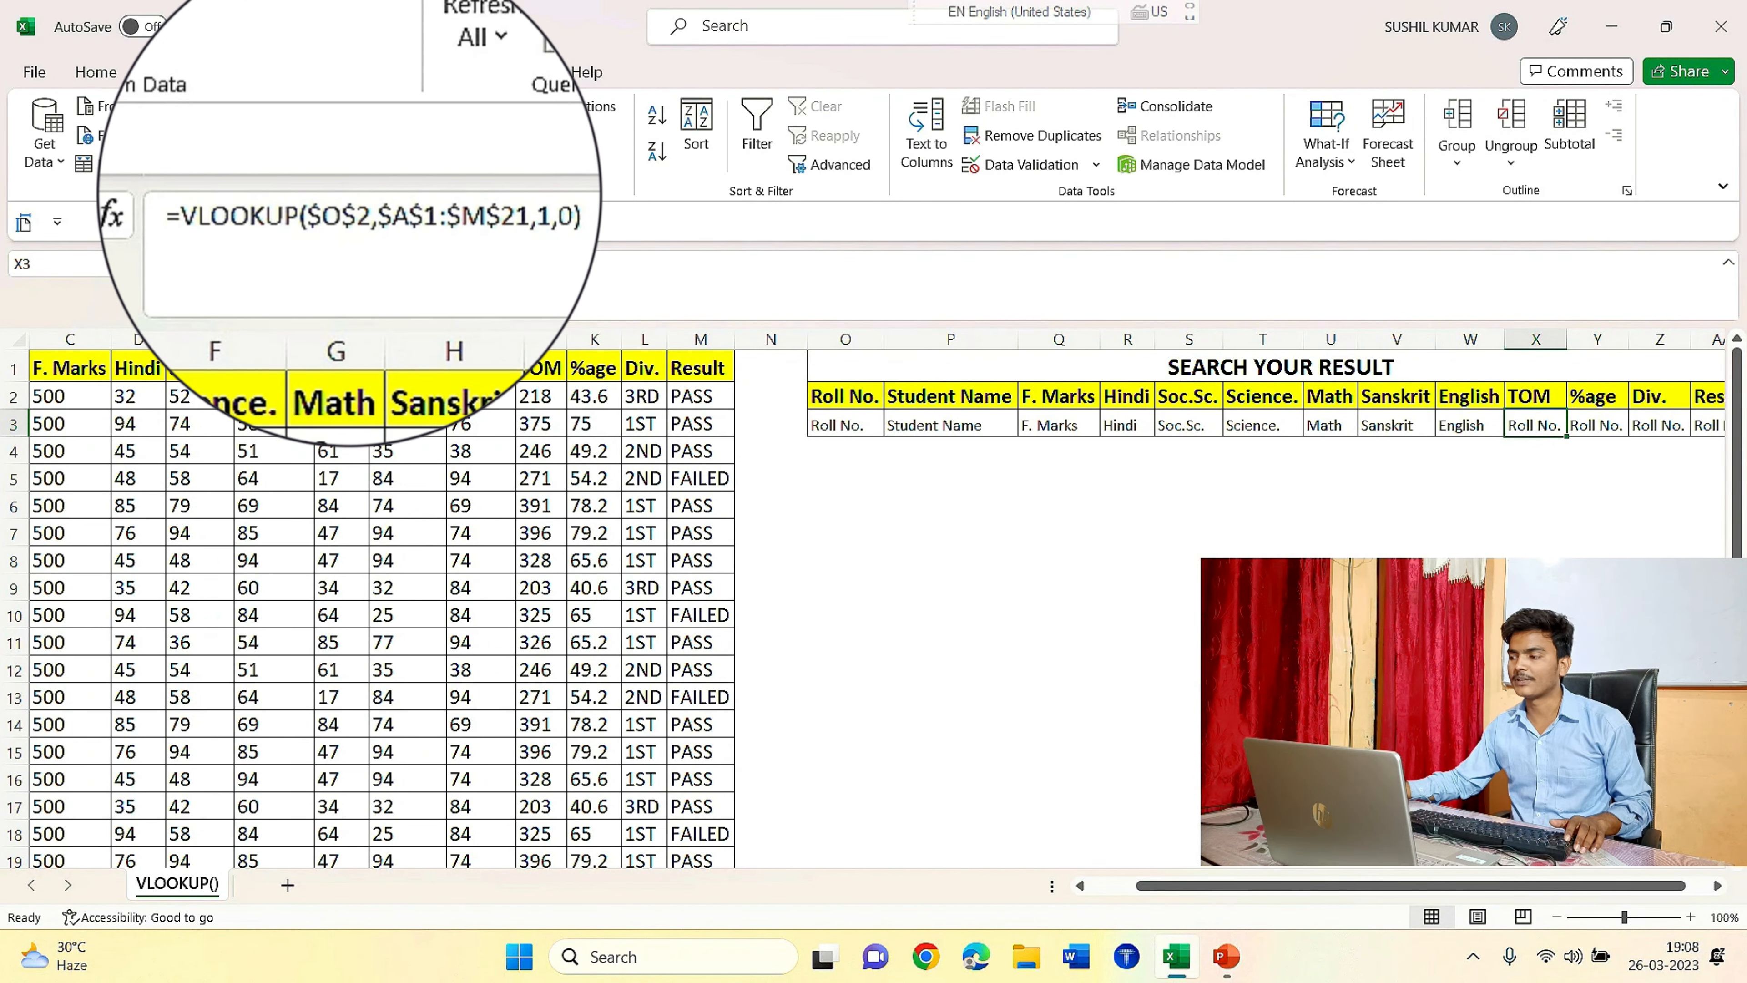
Set the column index number to 10 in the TOM formula in X3.
click(540, 219)
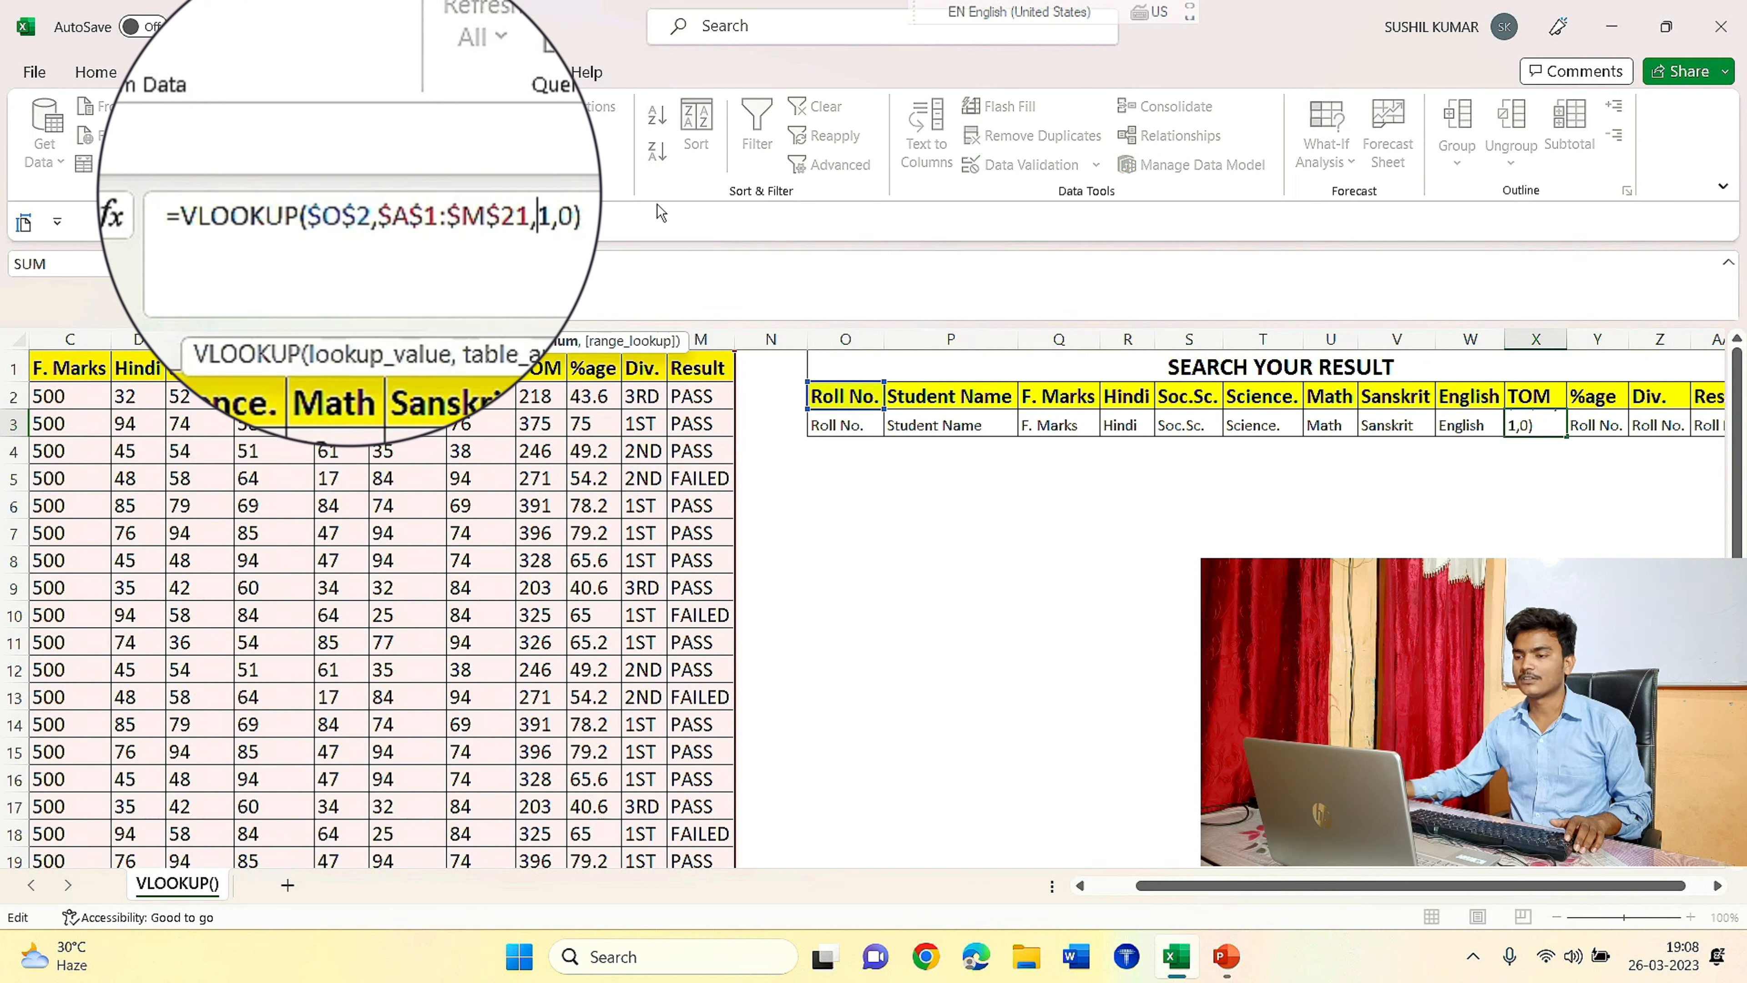
key(Right)
text(0)
key(Tab)
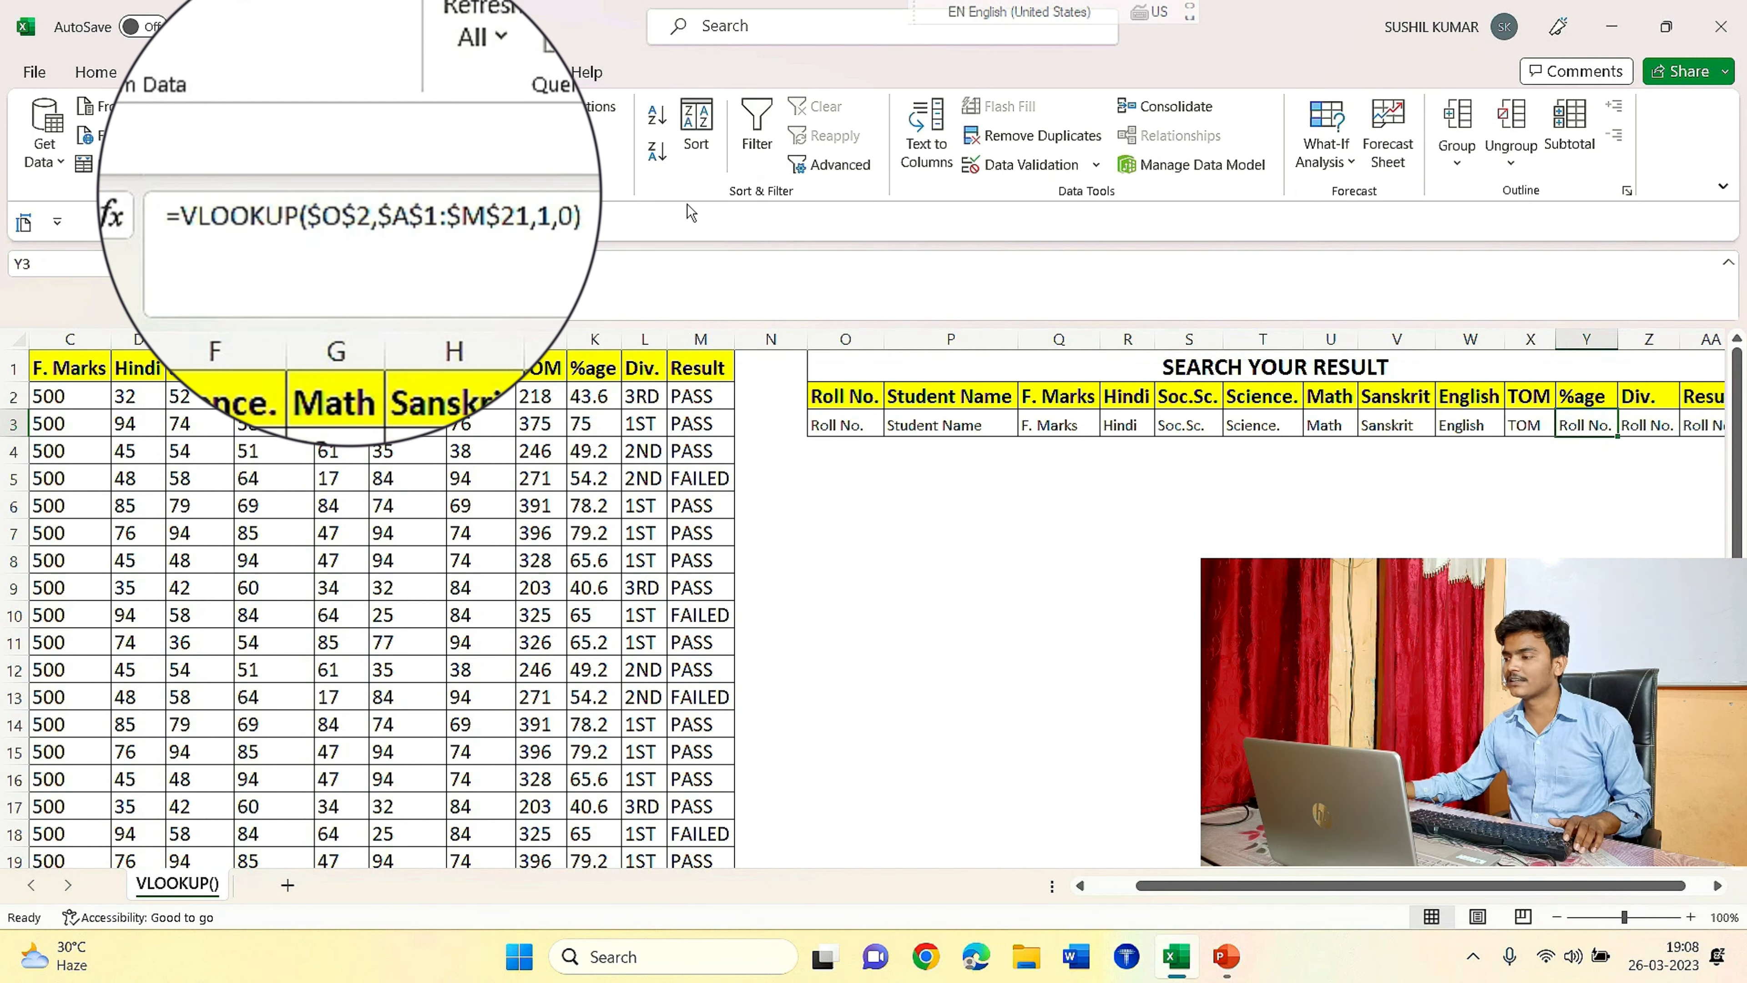
Set the column index number to 11 in the %age formula in Y3.
click(638, 206)
key(Left)
key(Left)
key(Left)
text(1)
key(Tab)
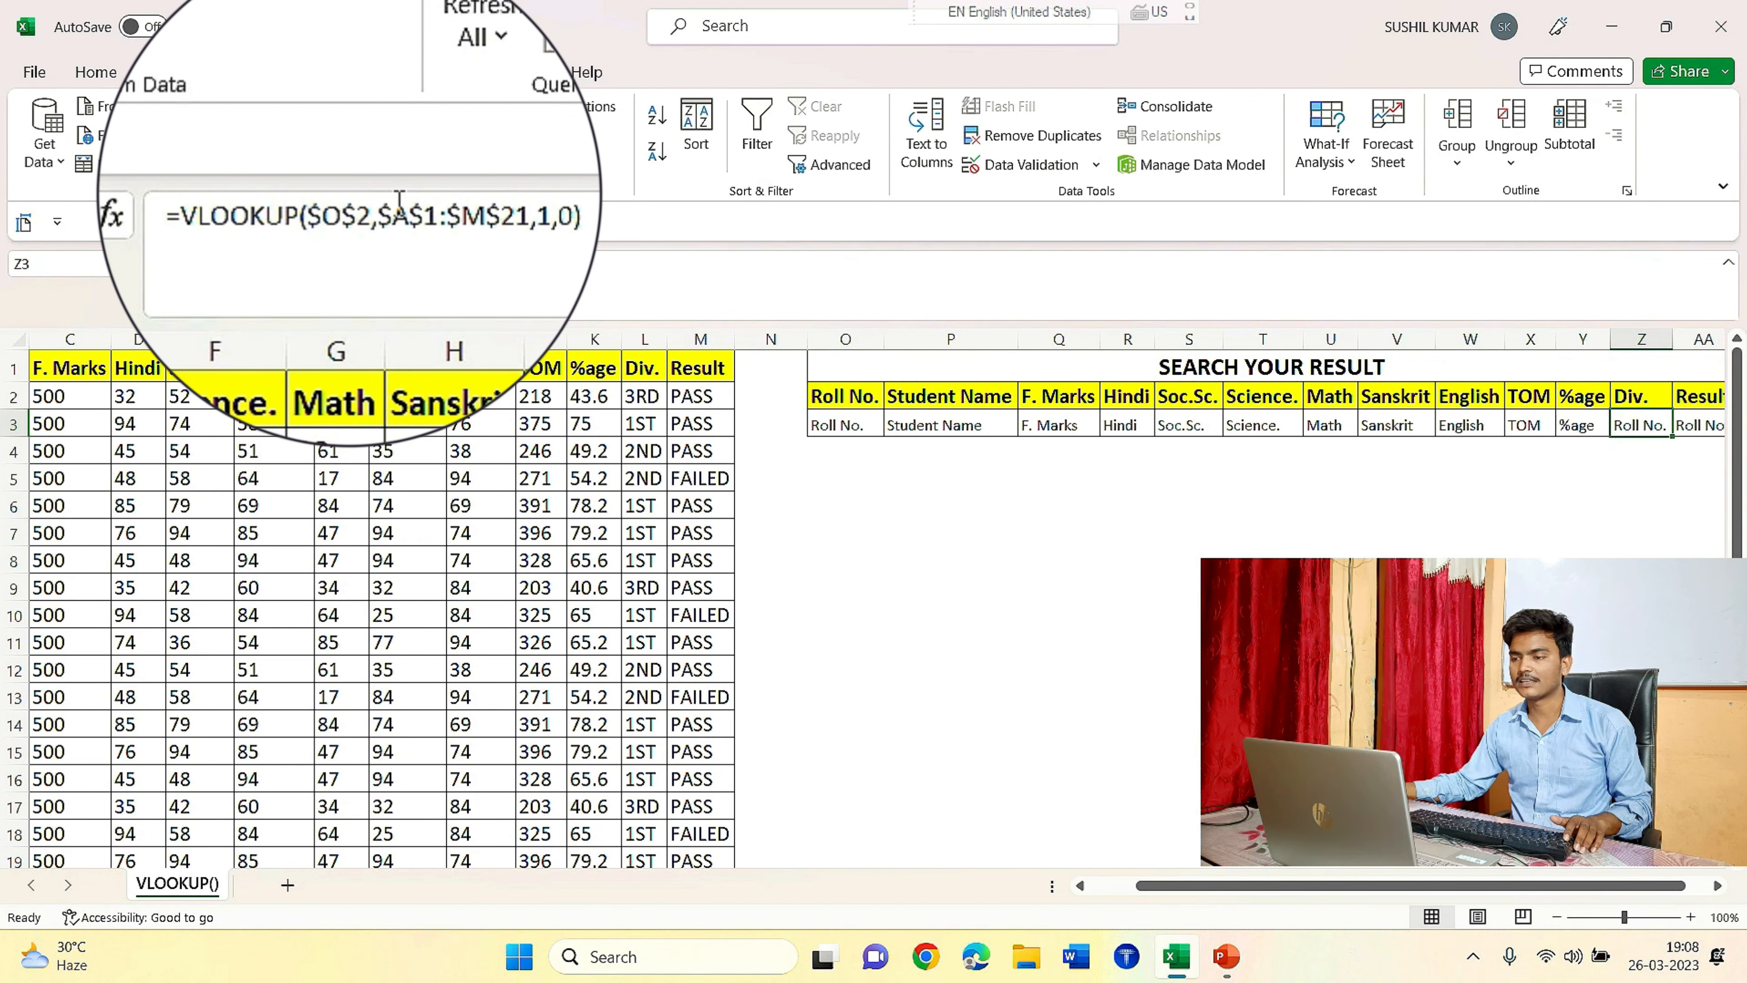
Set the column index number to 12 in the Div. formula in Z3 and to 13 in the Result formula in AA3.
click(552, 225)
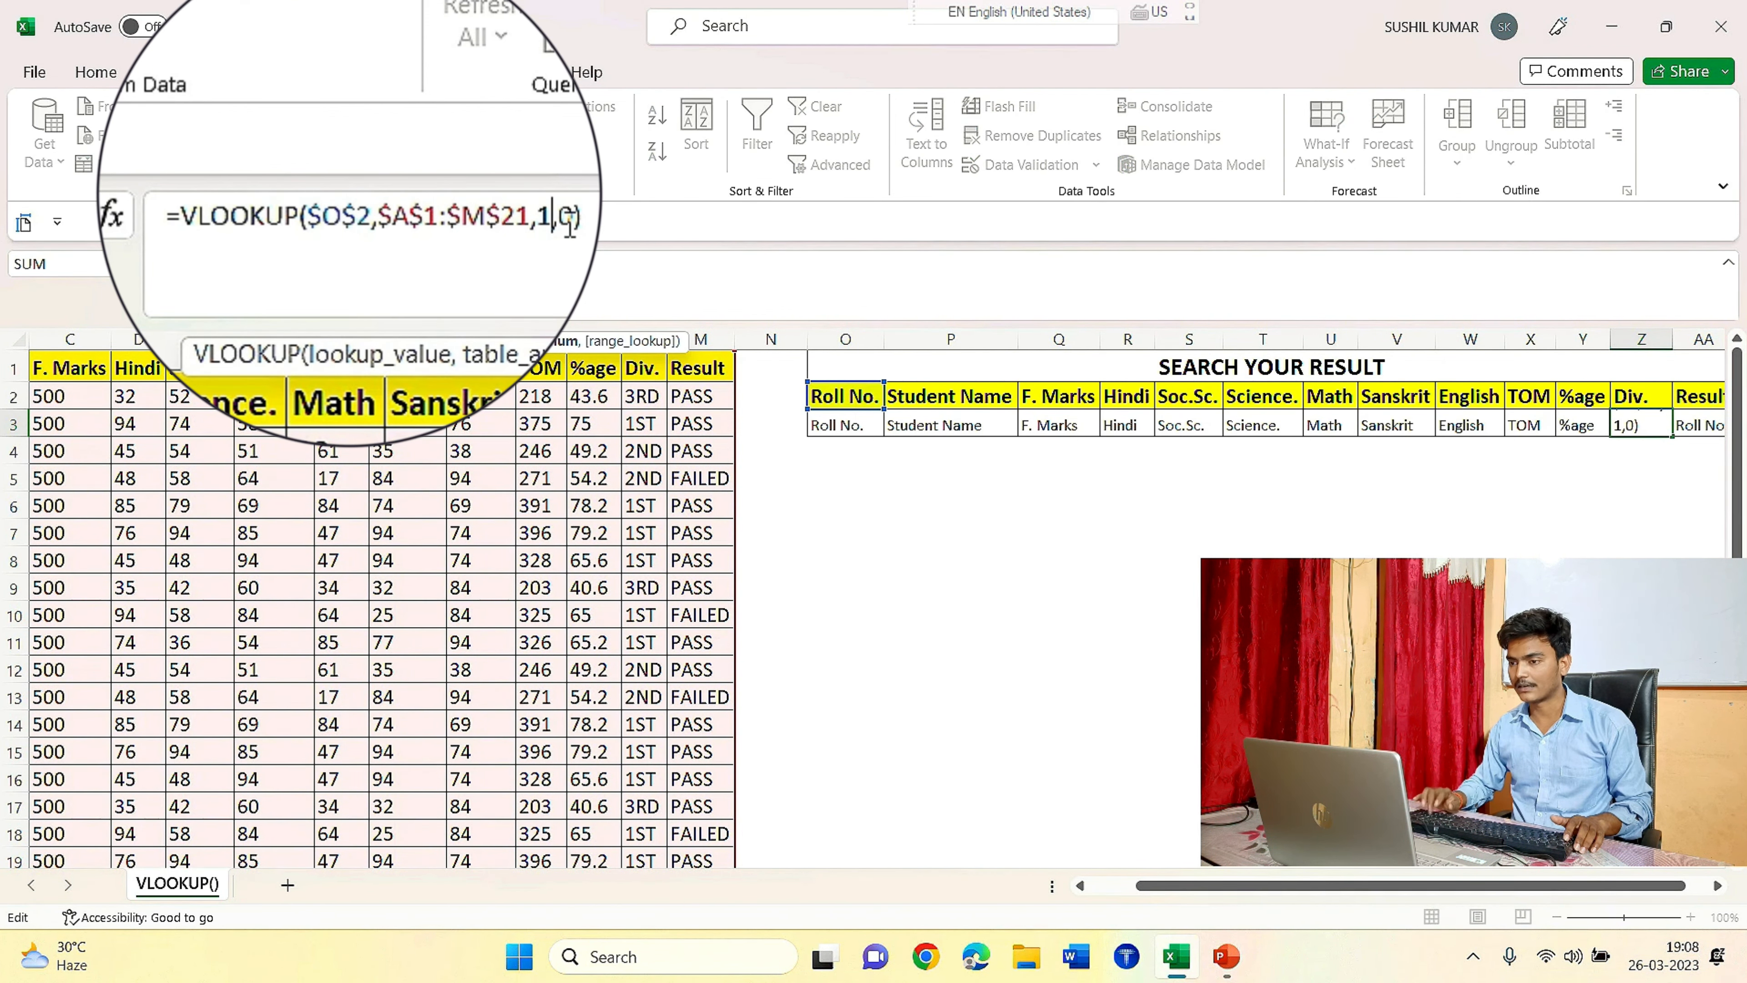
text(2)
key(Tab)
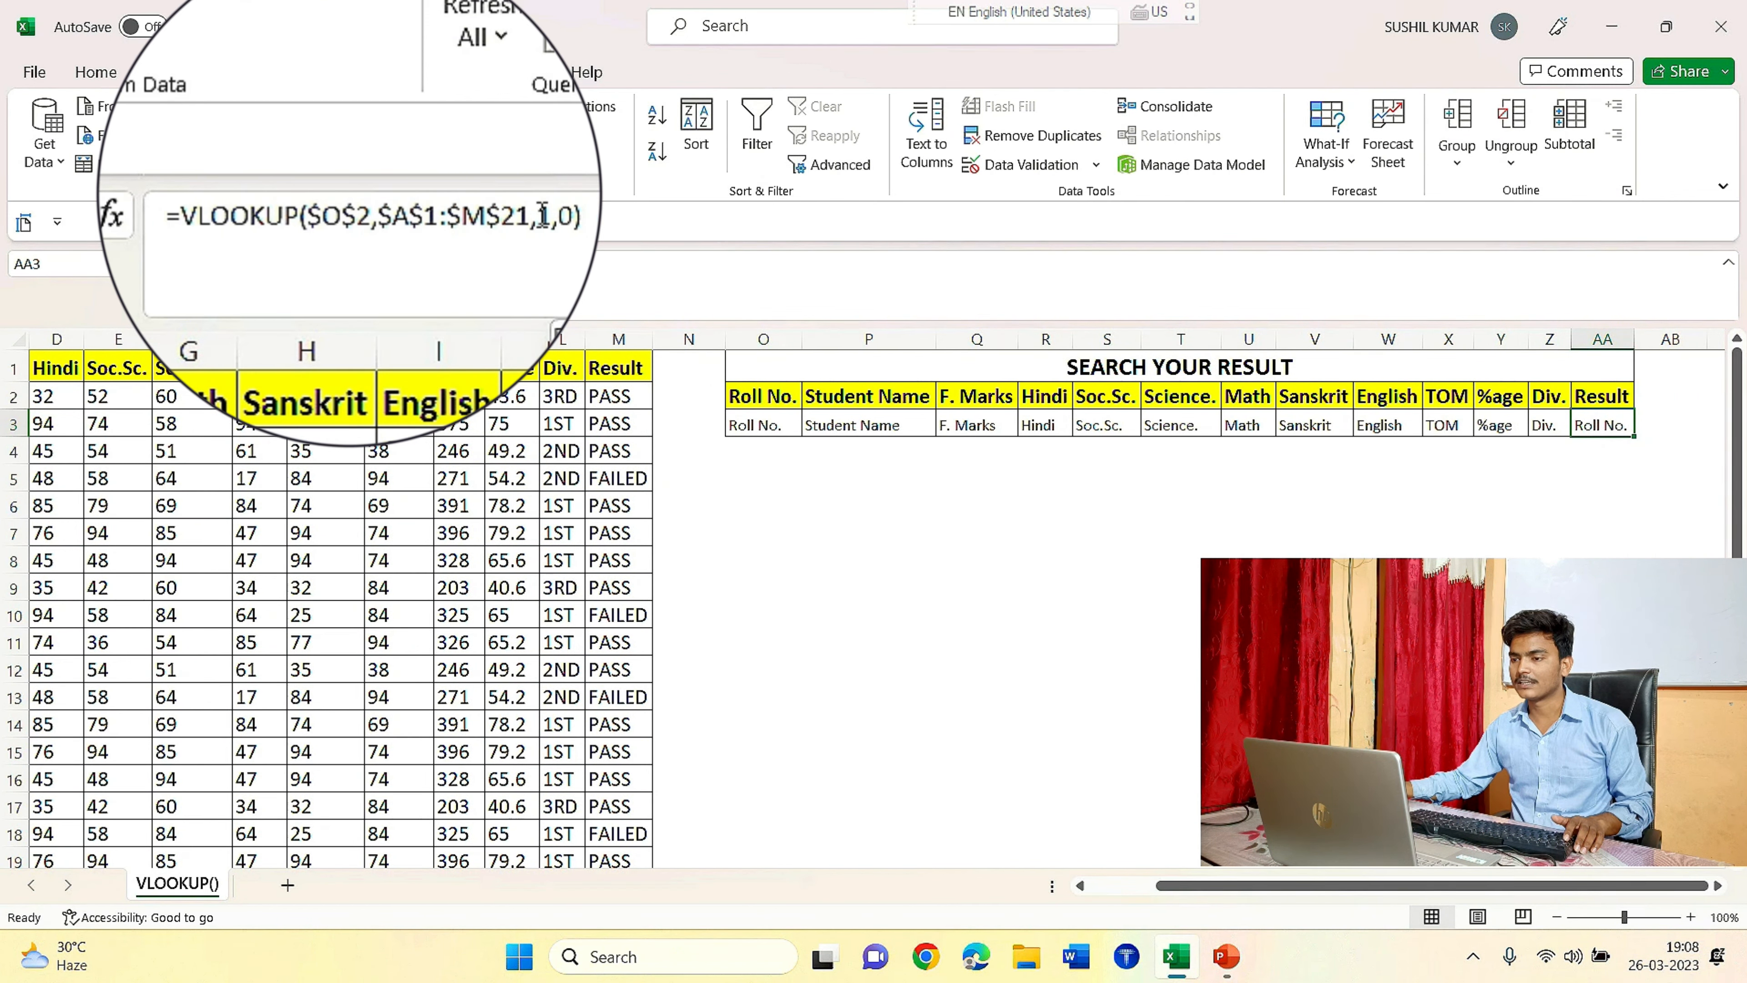
click(543, 215)
text(3)
key(Return)
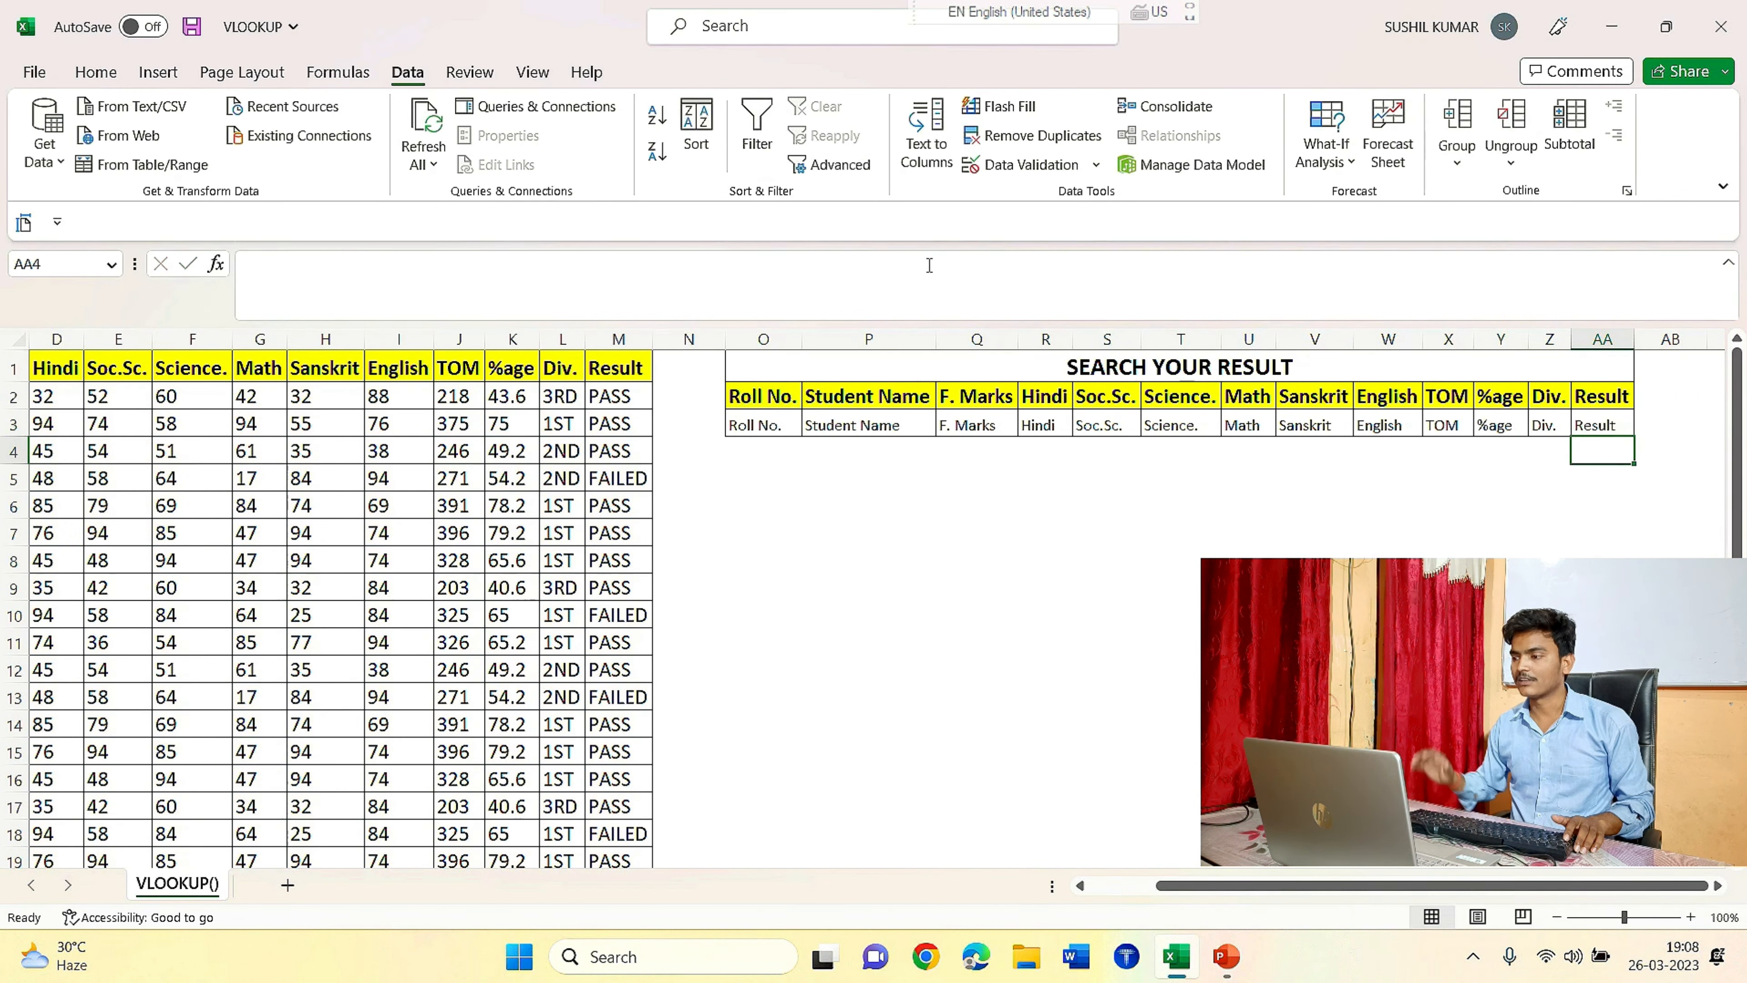
Examine the list of roll numbers in A1:A21 of the student marks table.
drag(1248, 887, 1138, 888)
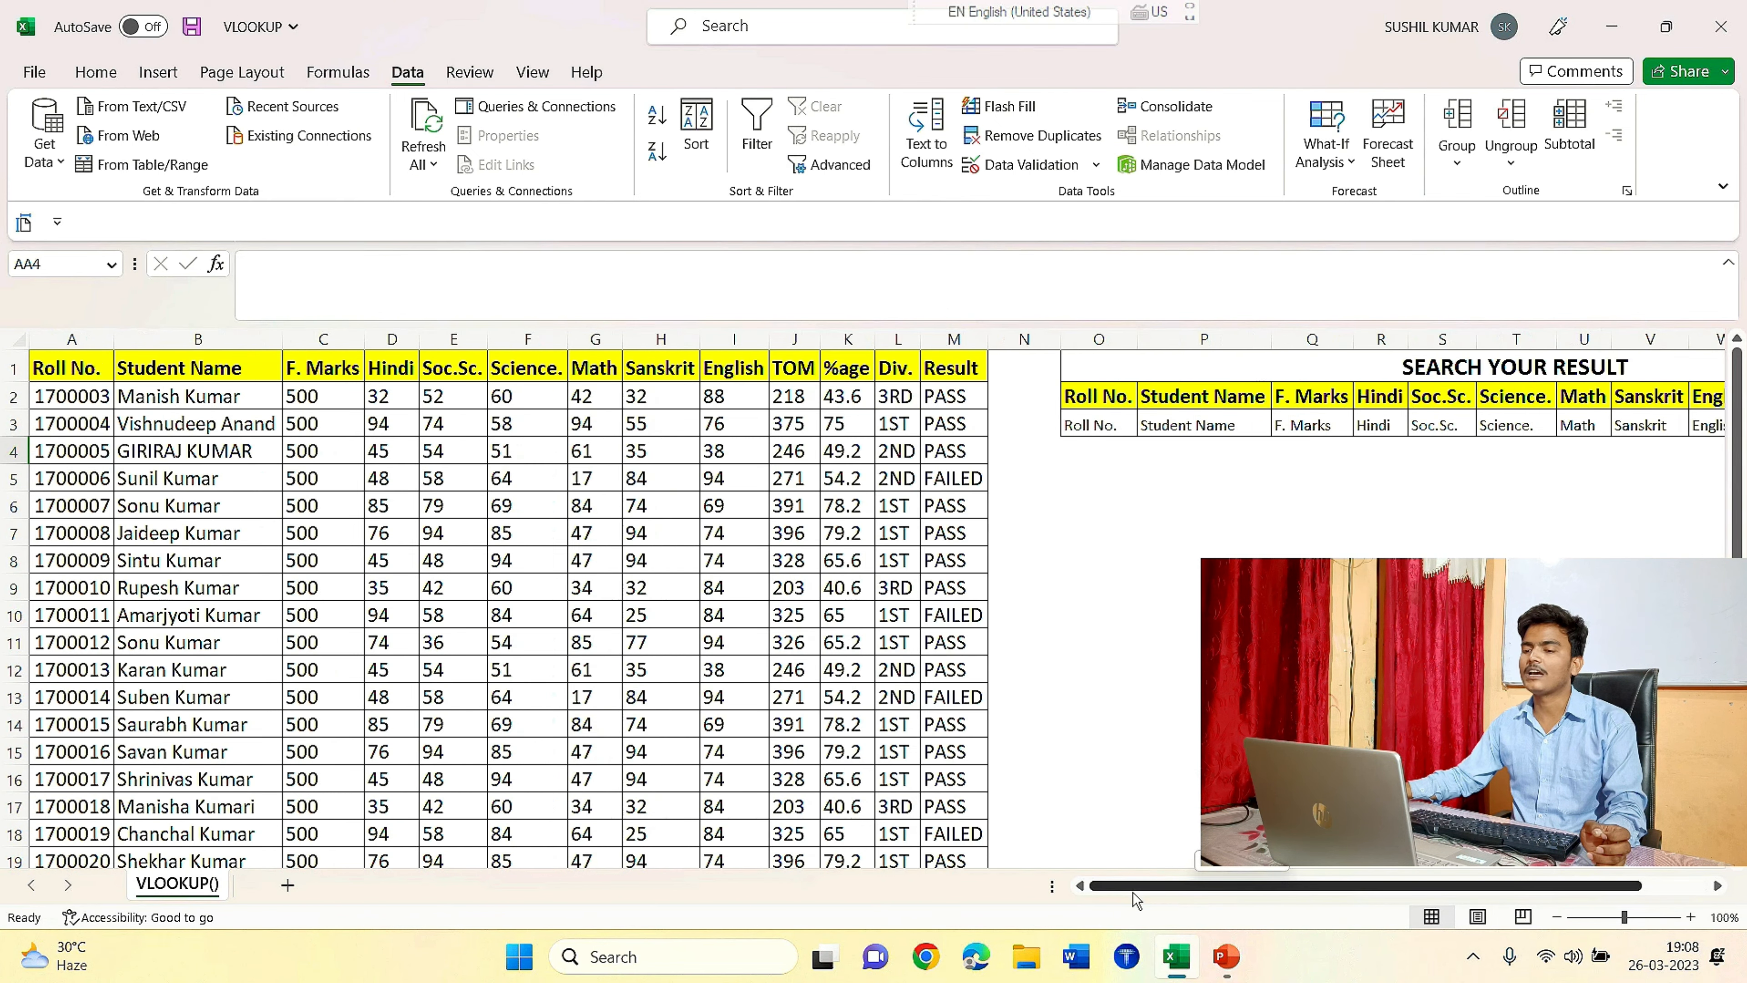
scroll(204, 475, down, 3)
scroll(204, 475, up, 3)
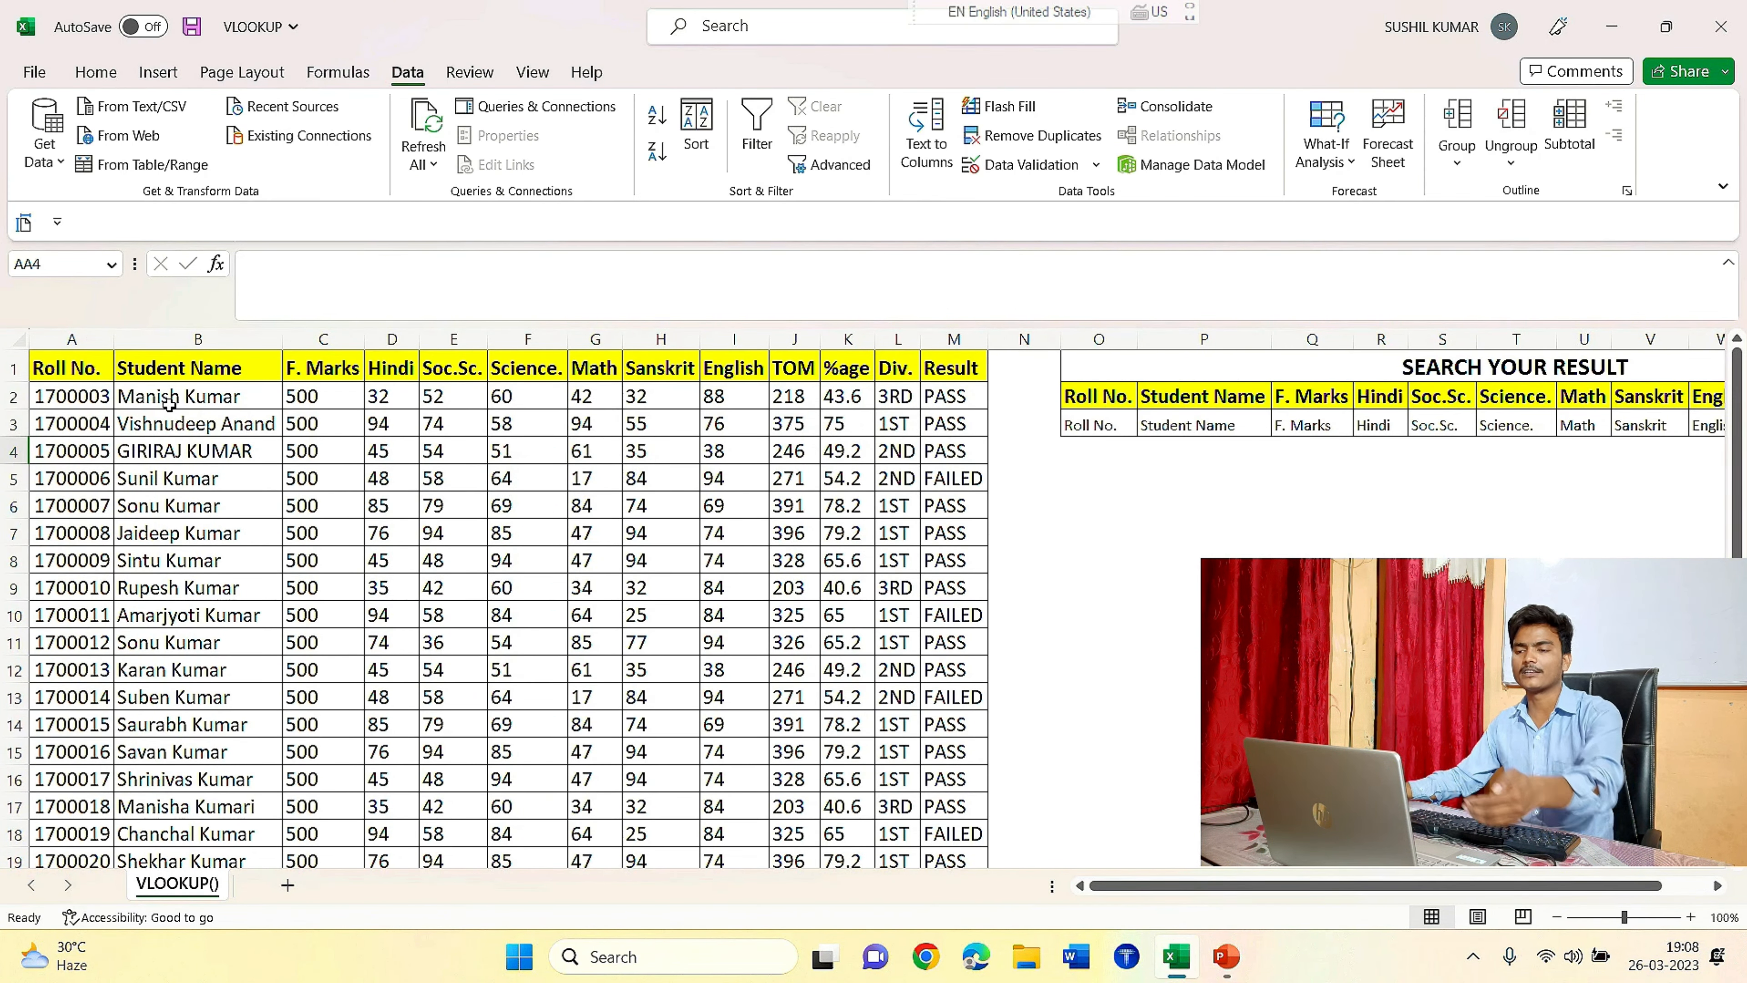
drag(86, 371, 112, 765)
scroll(269, 710, up, 1)
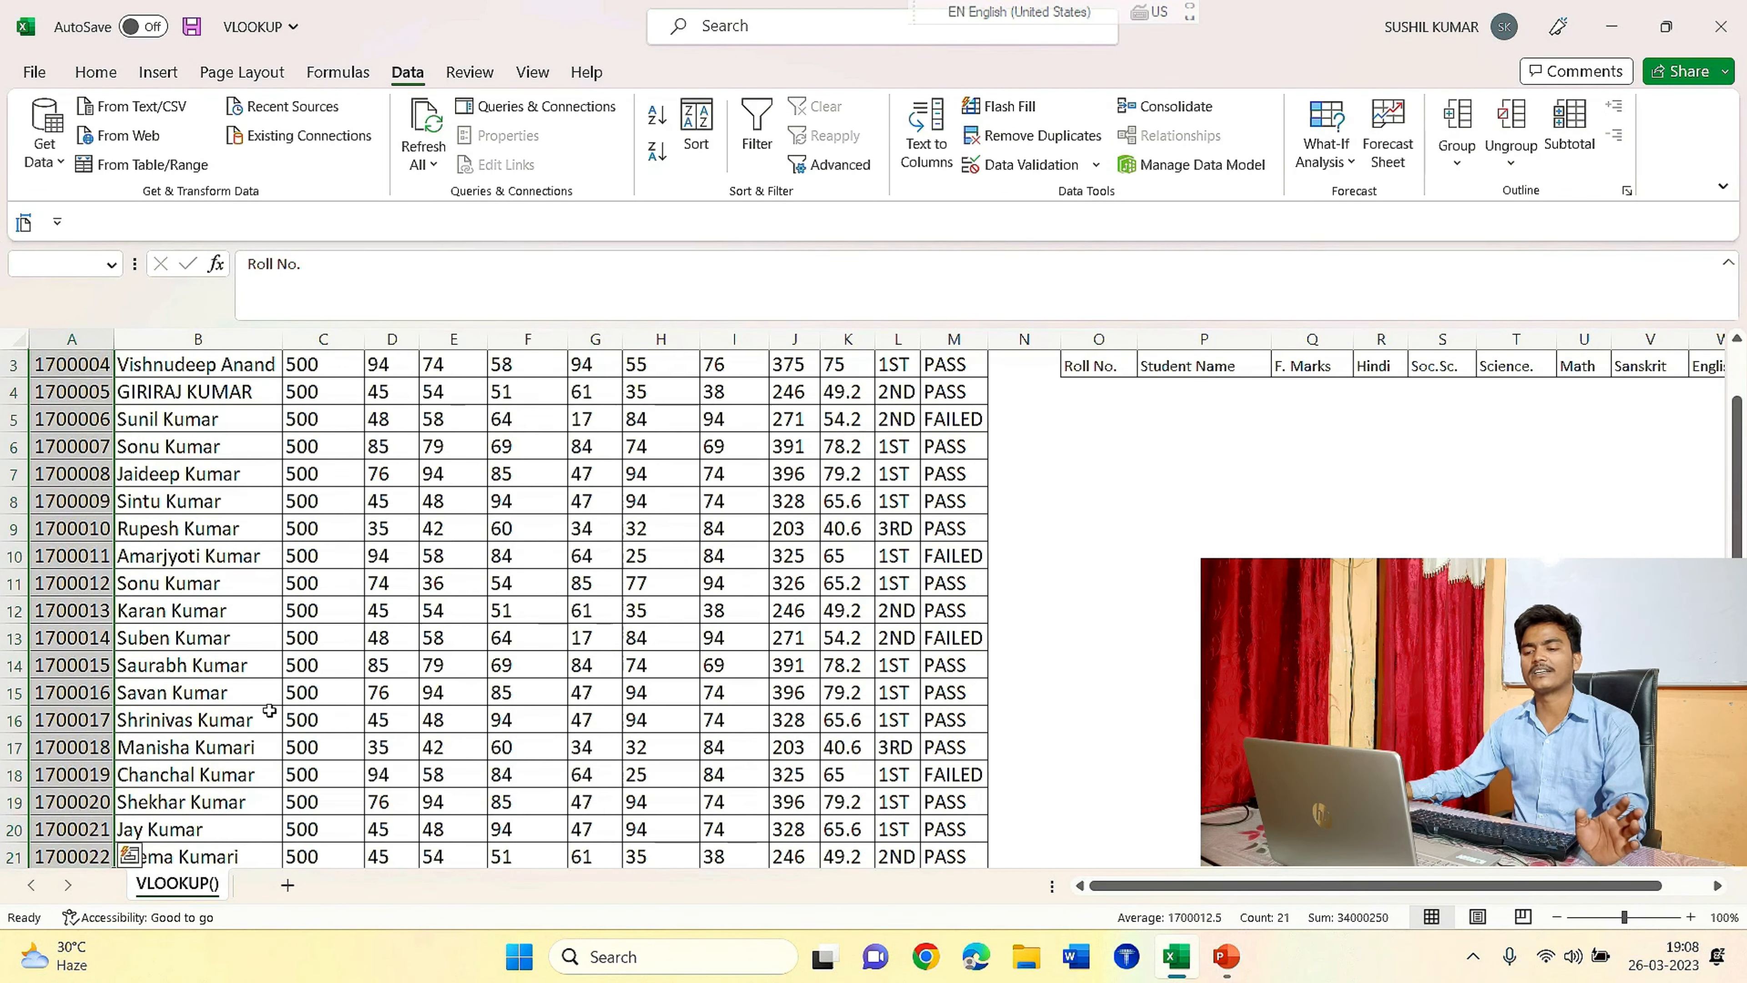
scroll(269, 711, down, 1)
scroll(242, 714, up, 1)
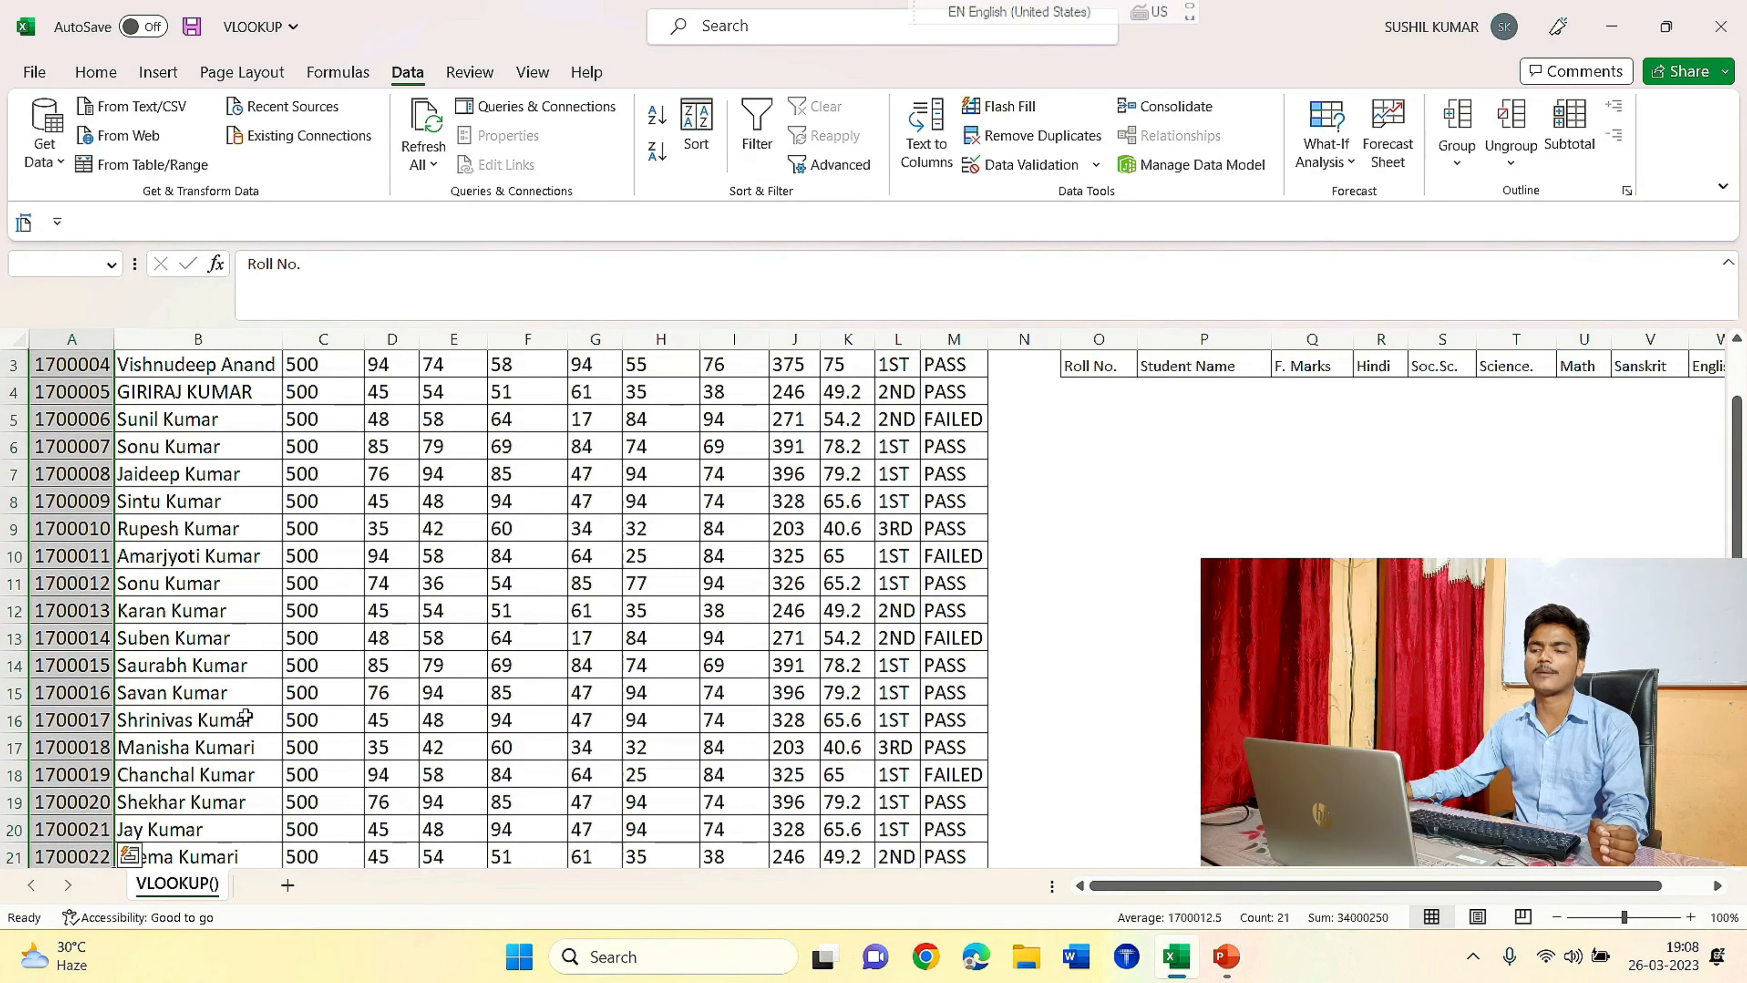
scroll(126, 651, down, 1)
scroll(126, 651, down, 1)
scroll(126, 651, up, 2)
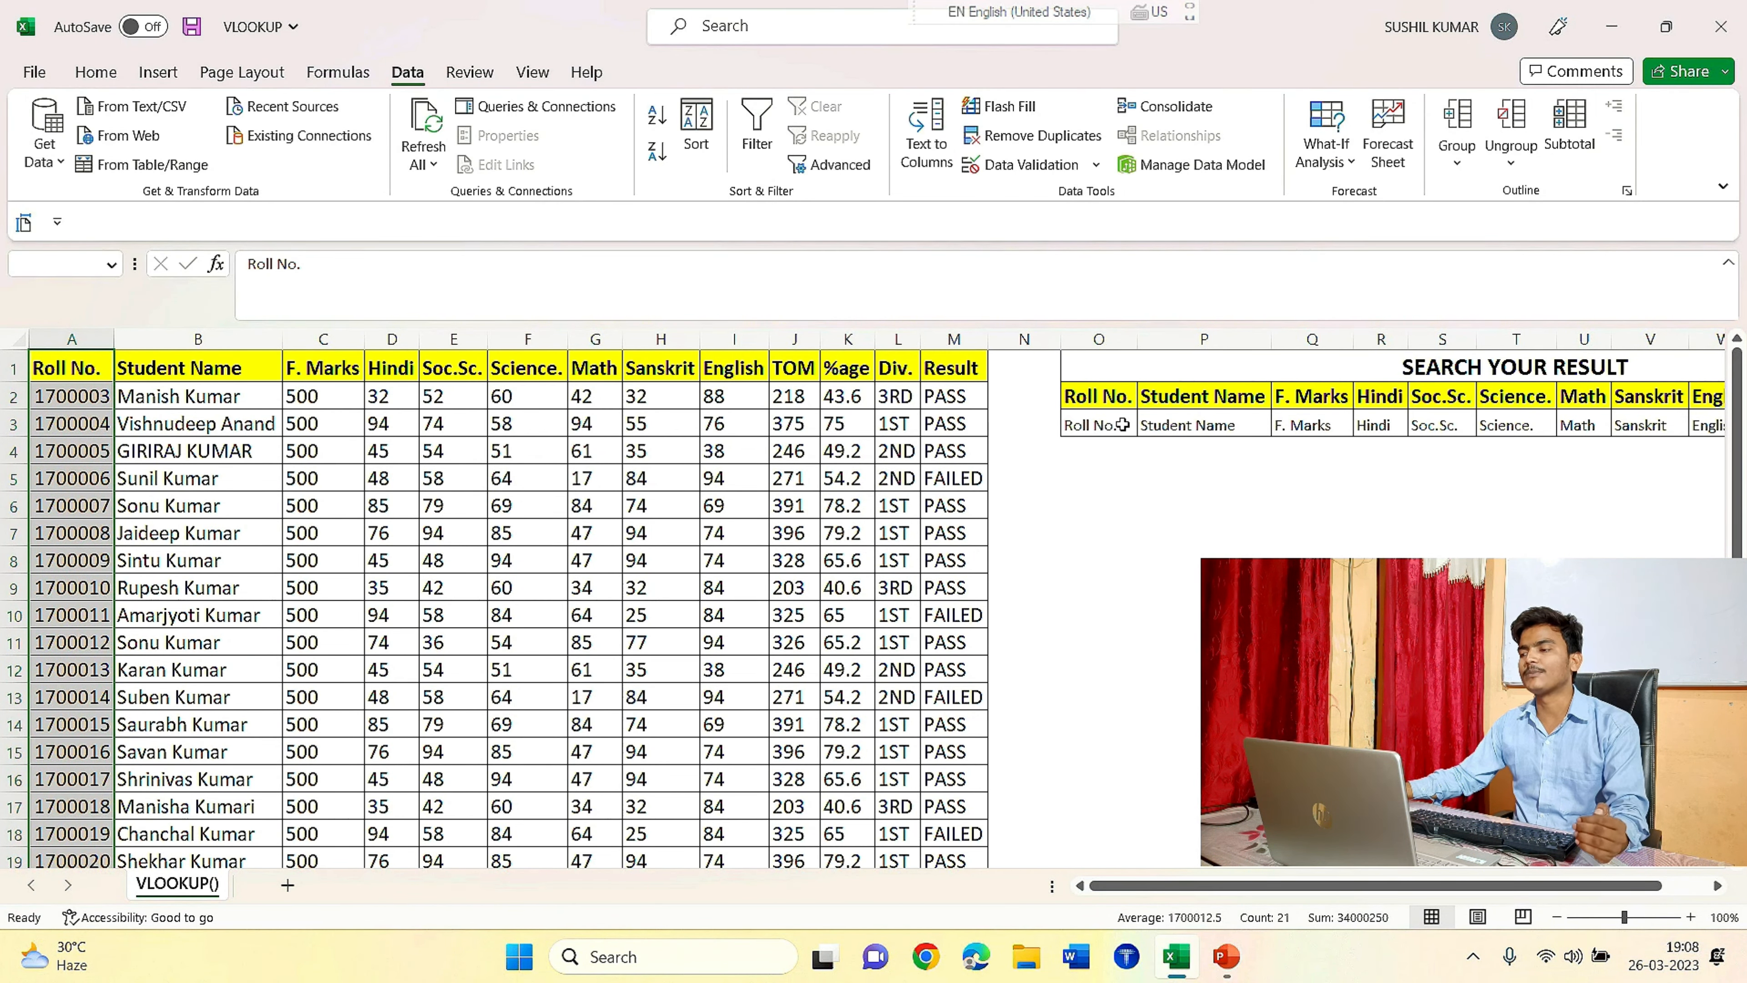
Choose the roll number from row 4 of the student table in the O2 dropdown and review the result row.
click(1080, 391)
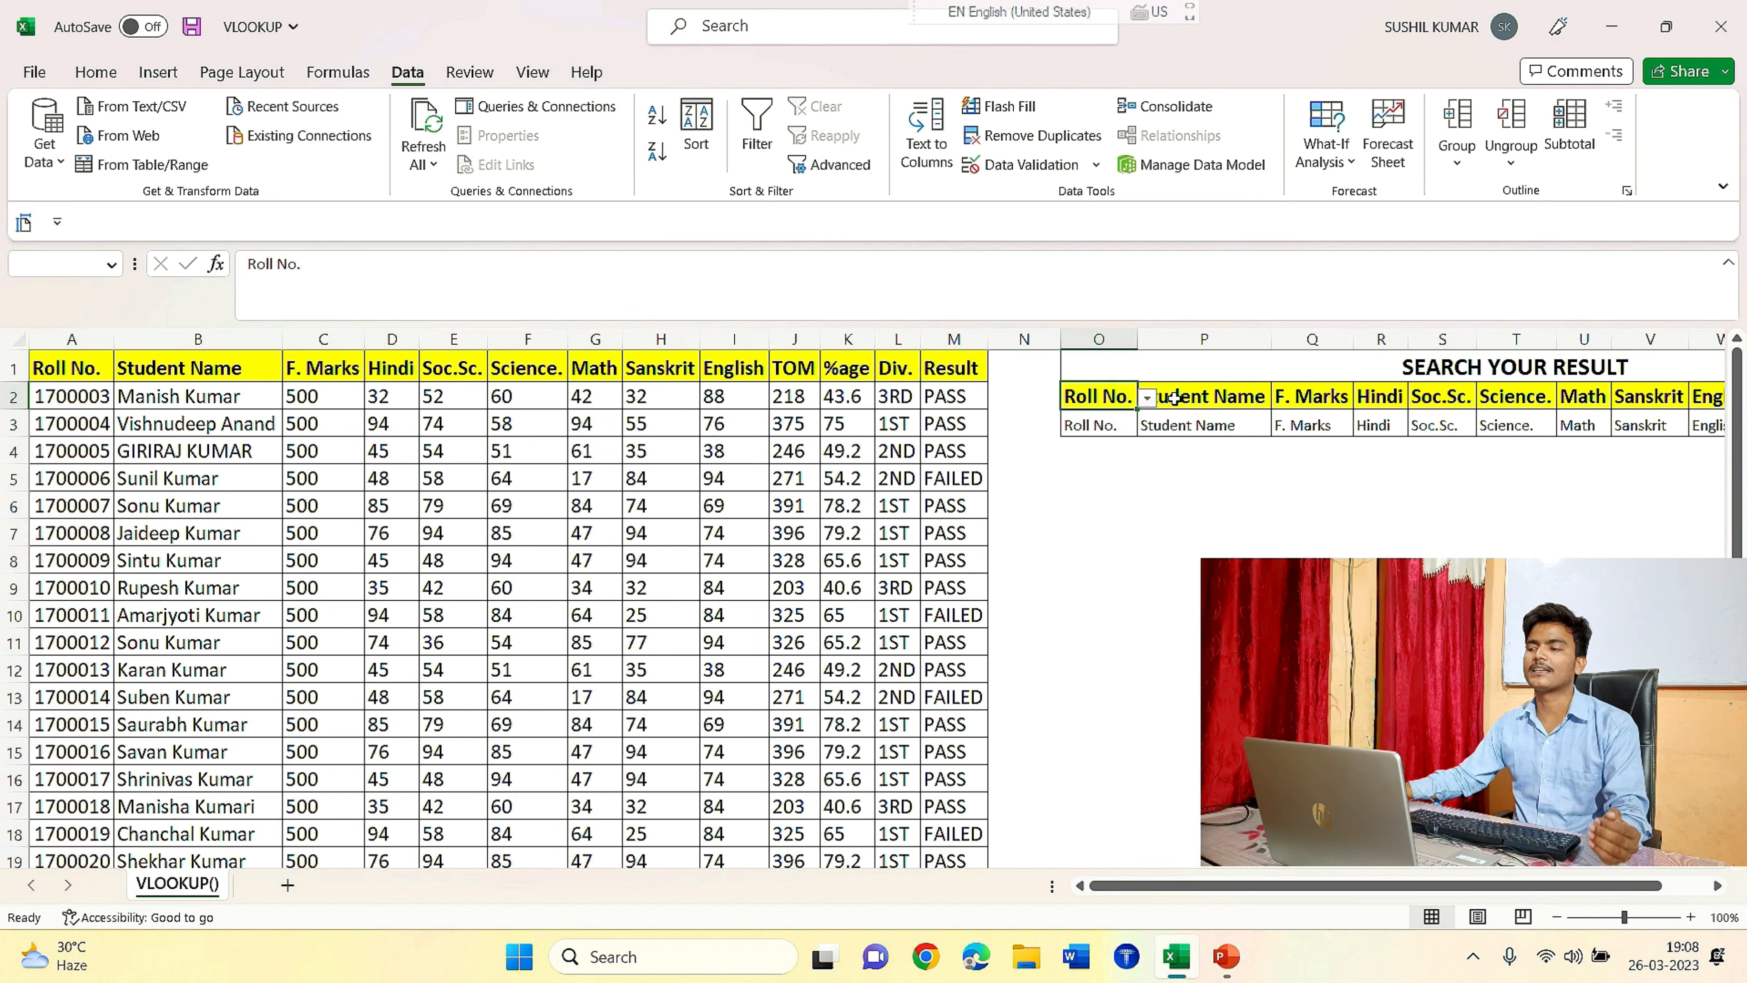
click(1155, 401)
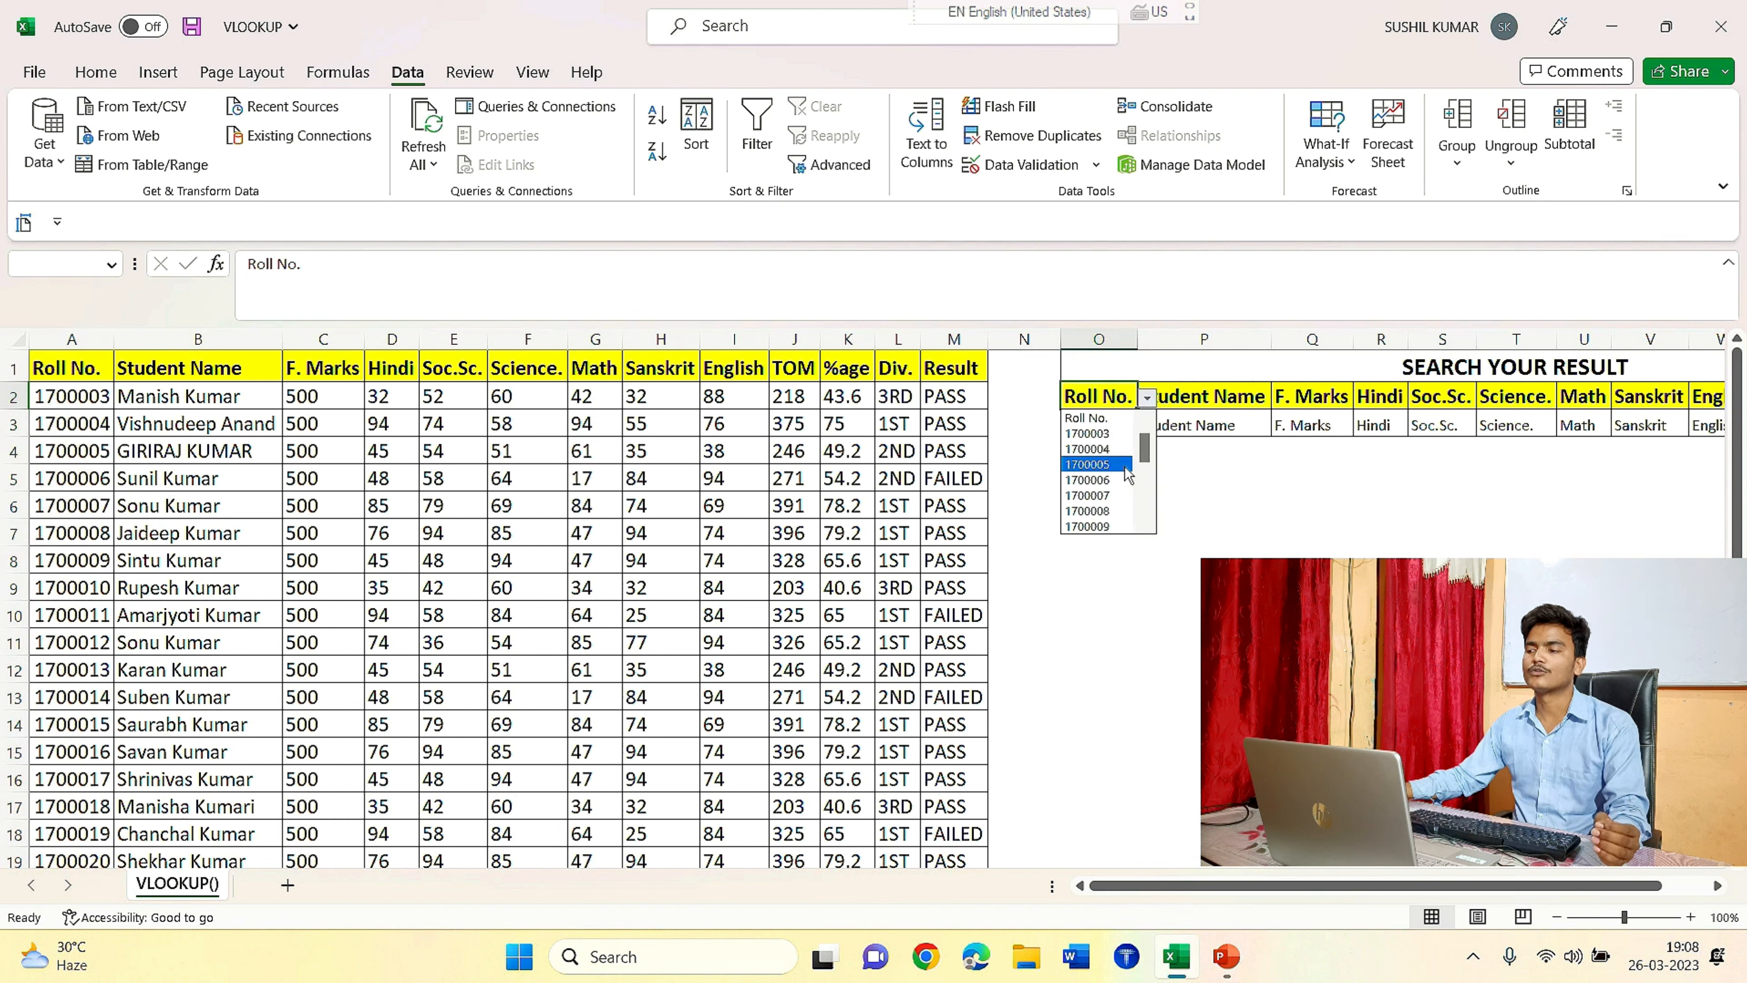
click(1100, 464)
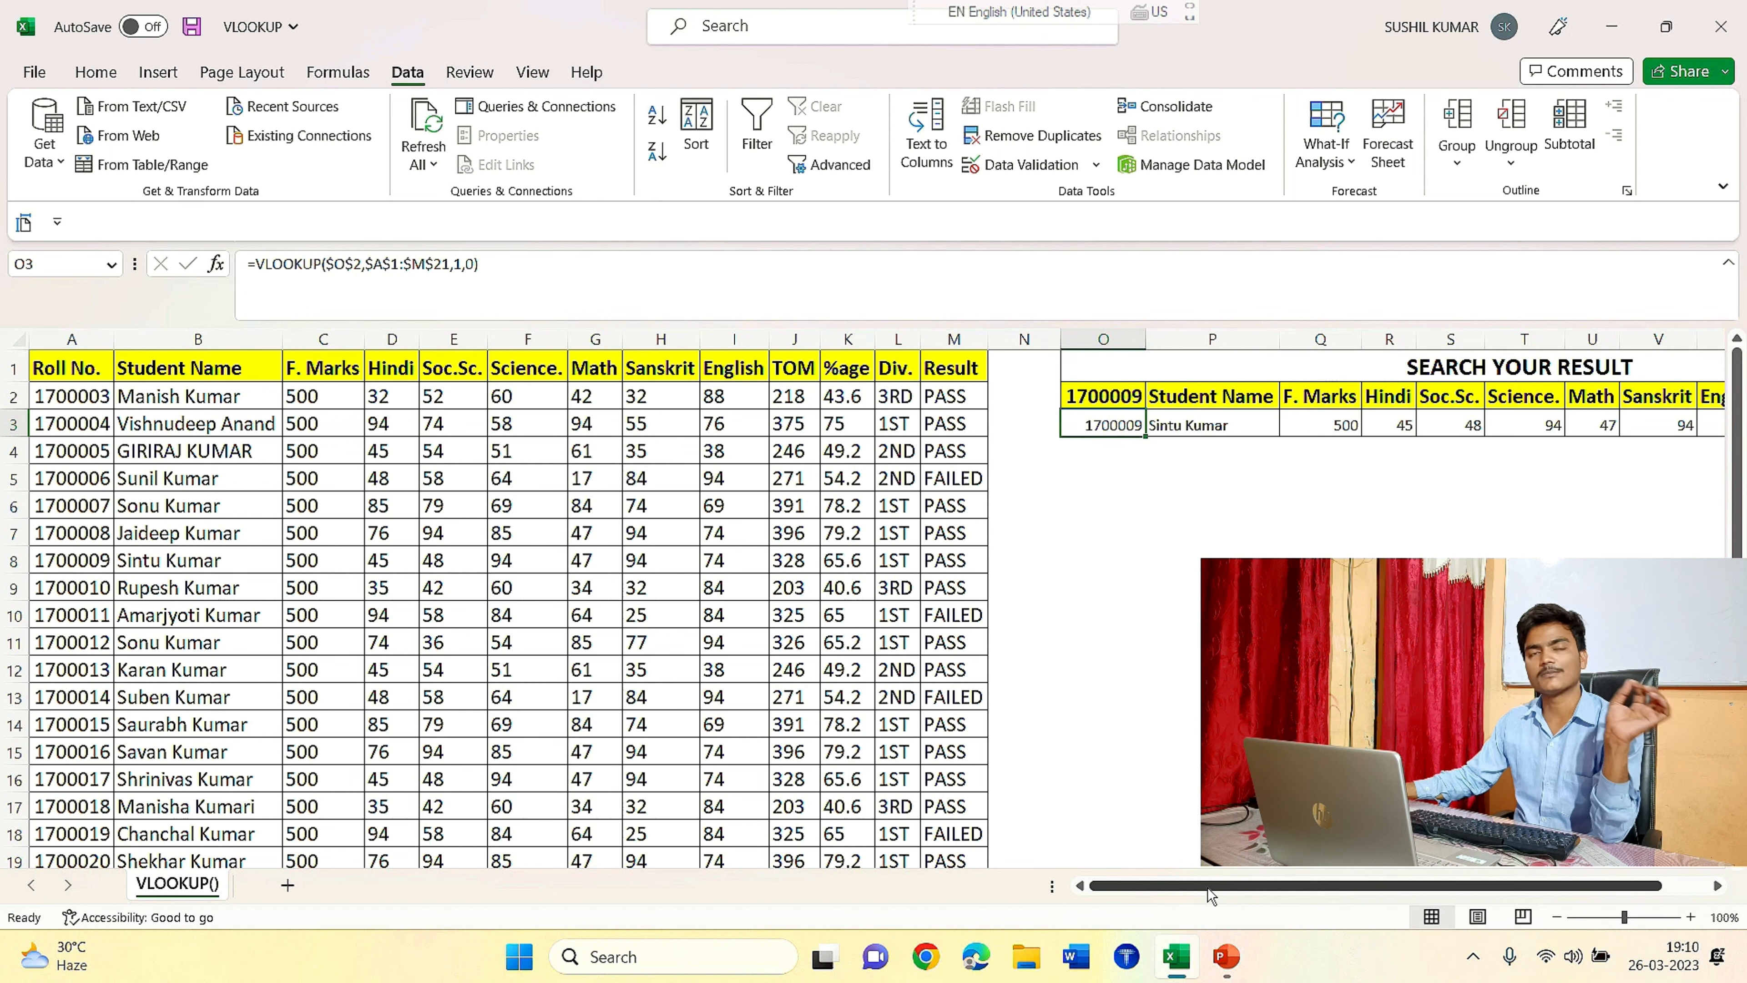
drag(1211, 894, 1126, 884)
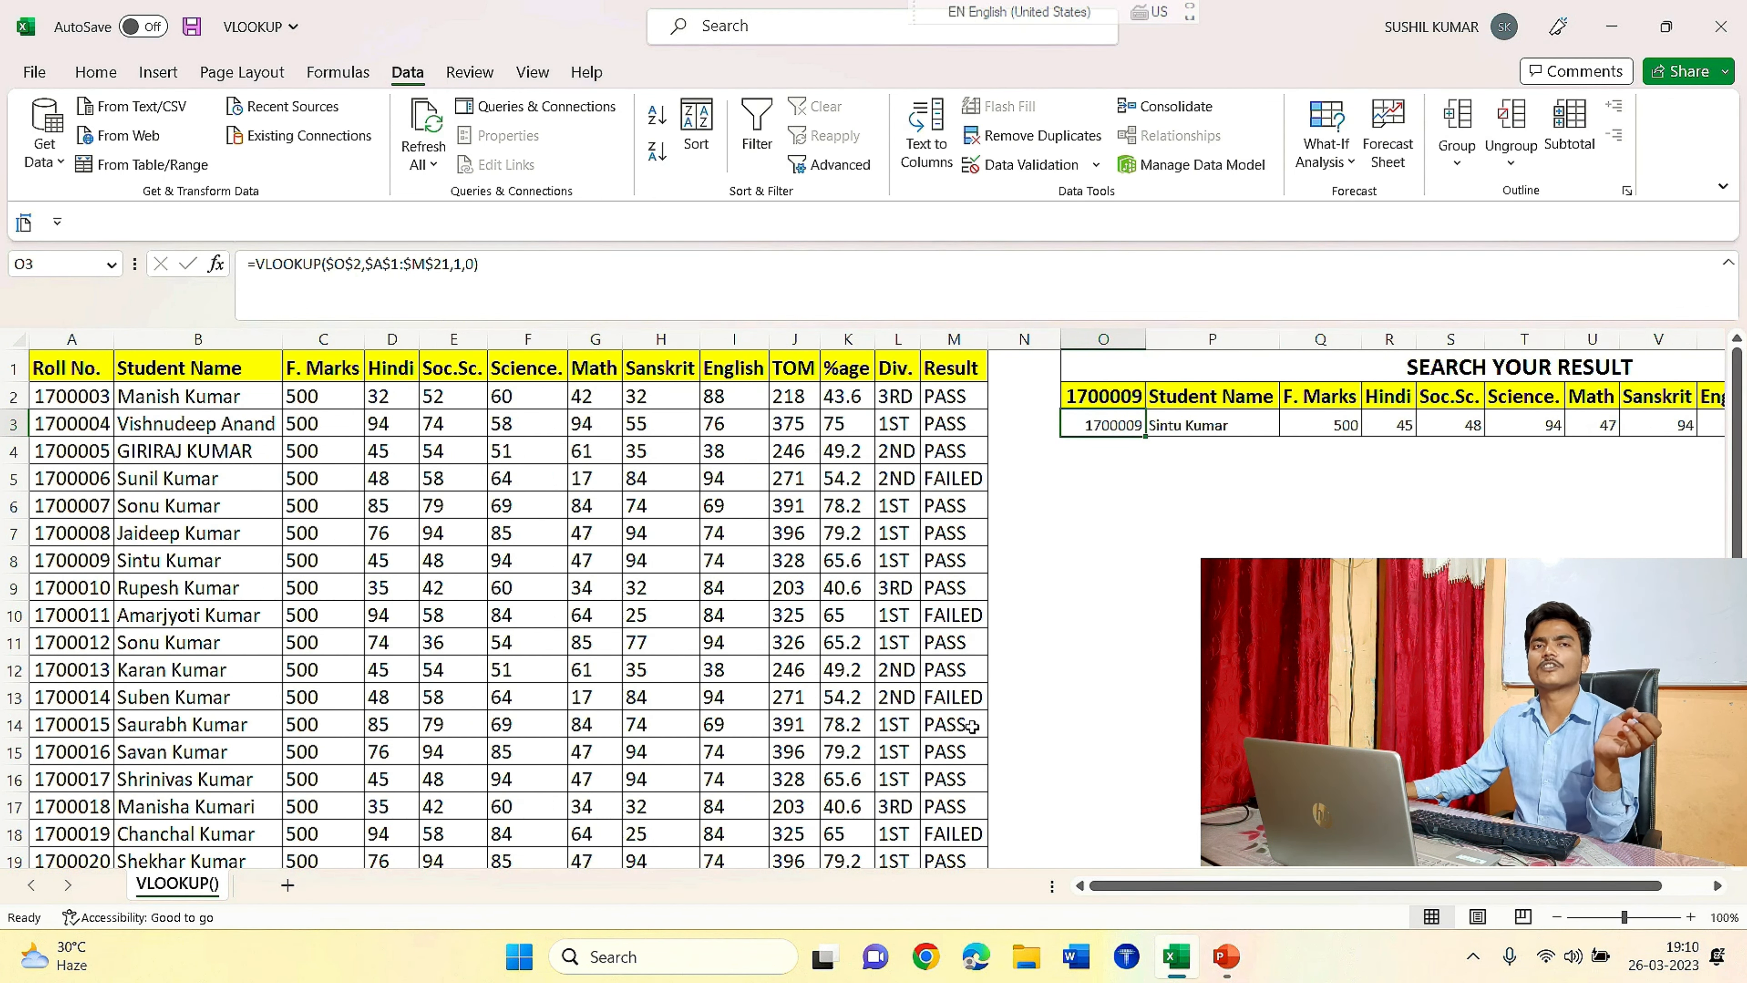